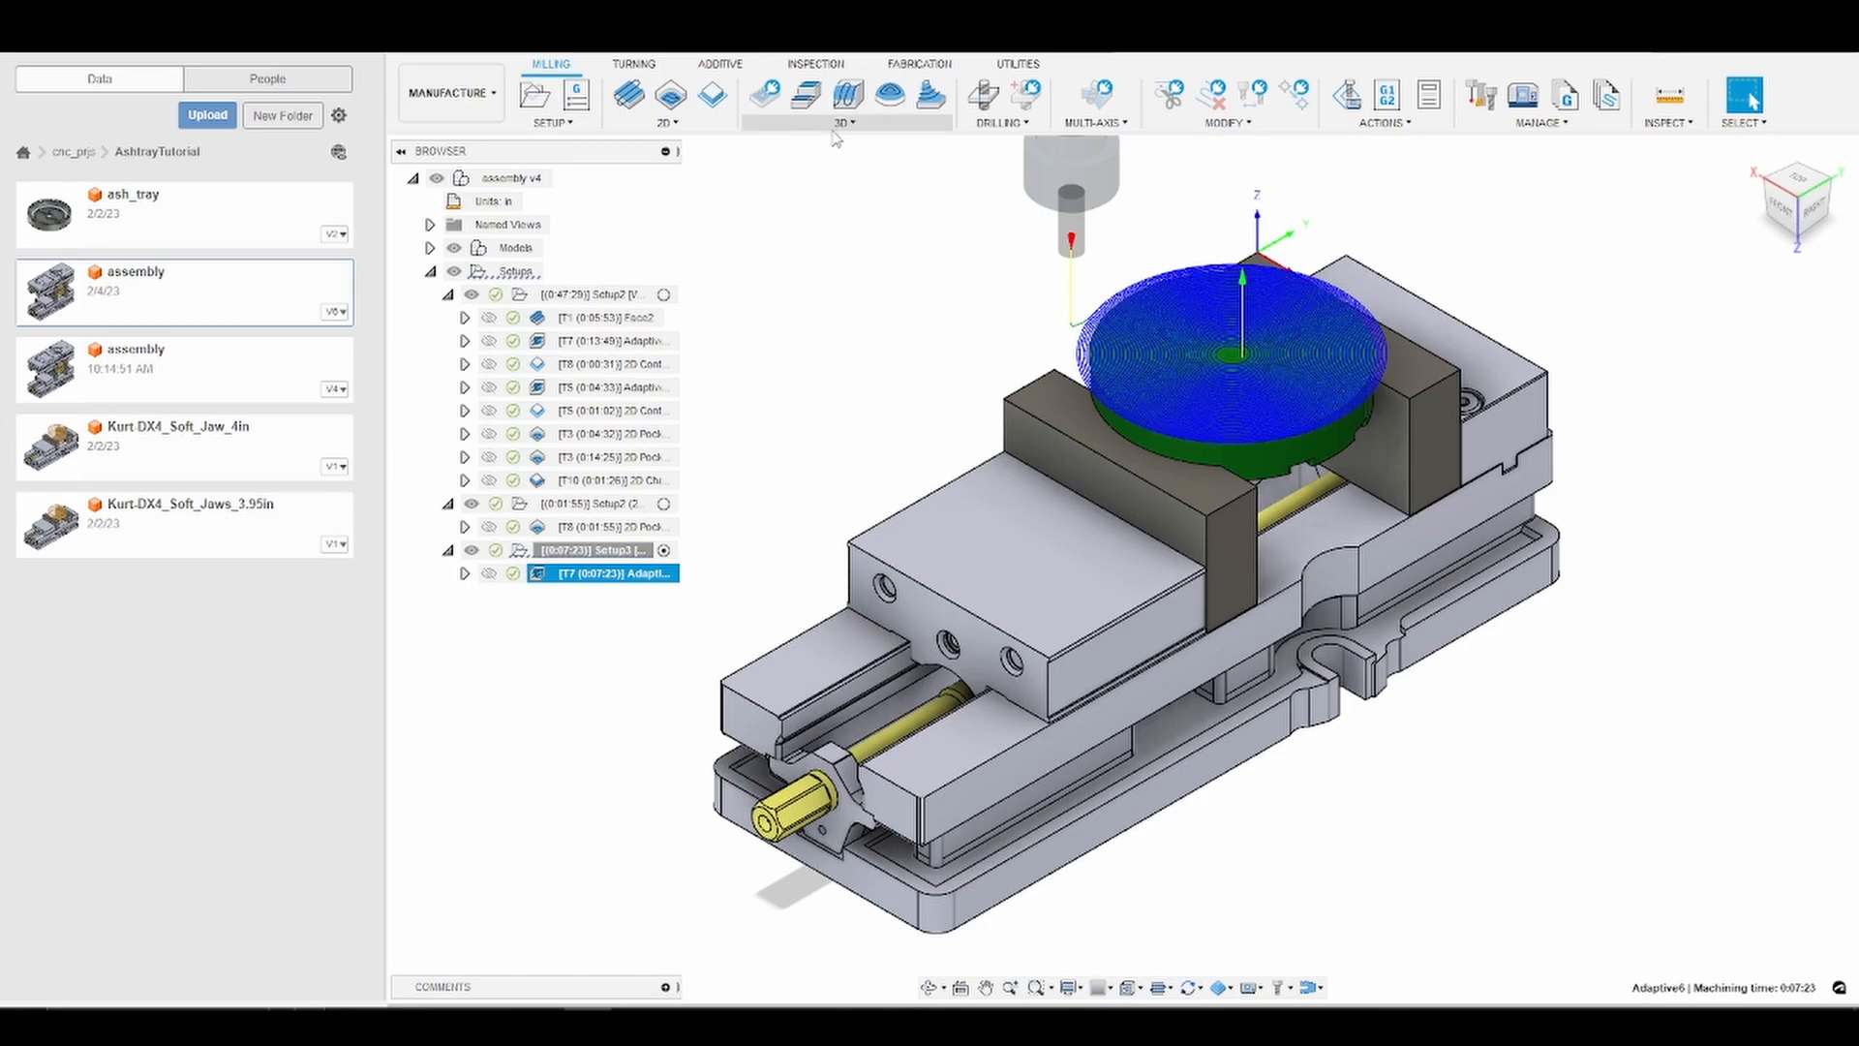
Start a 2D Face operation in Setup3 with tool 1, the 1.49606" tormach 38mm face mill from the 770m+ library.
click(670, 123)
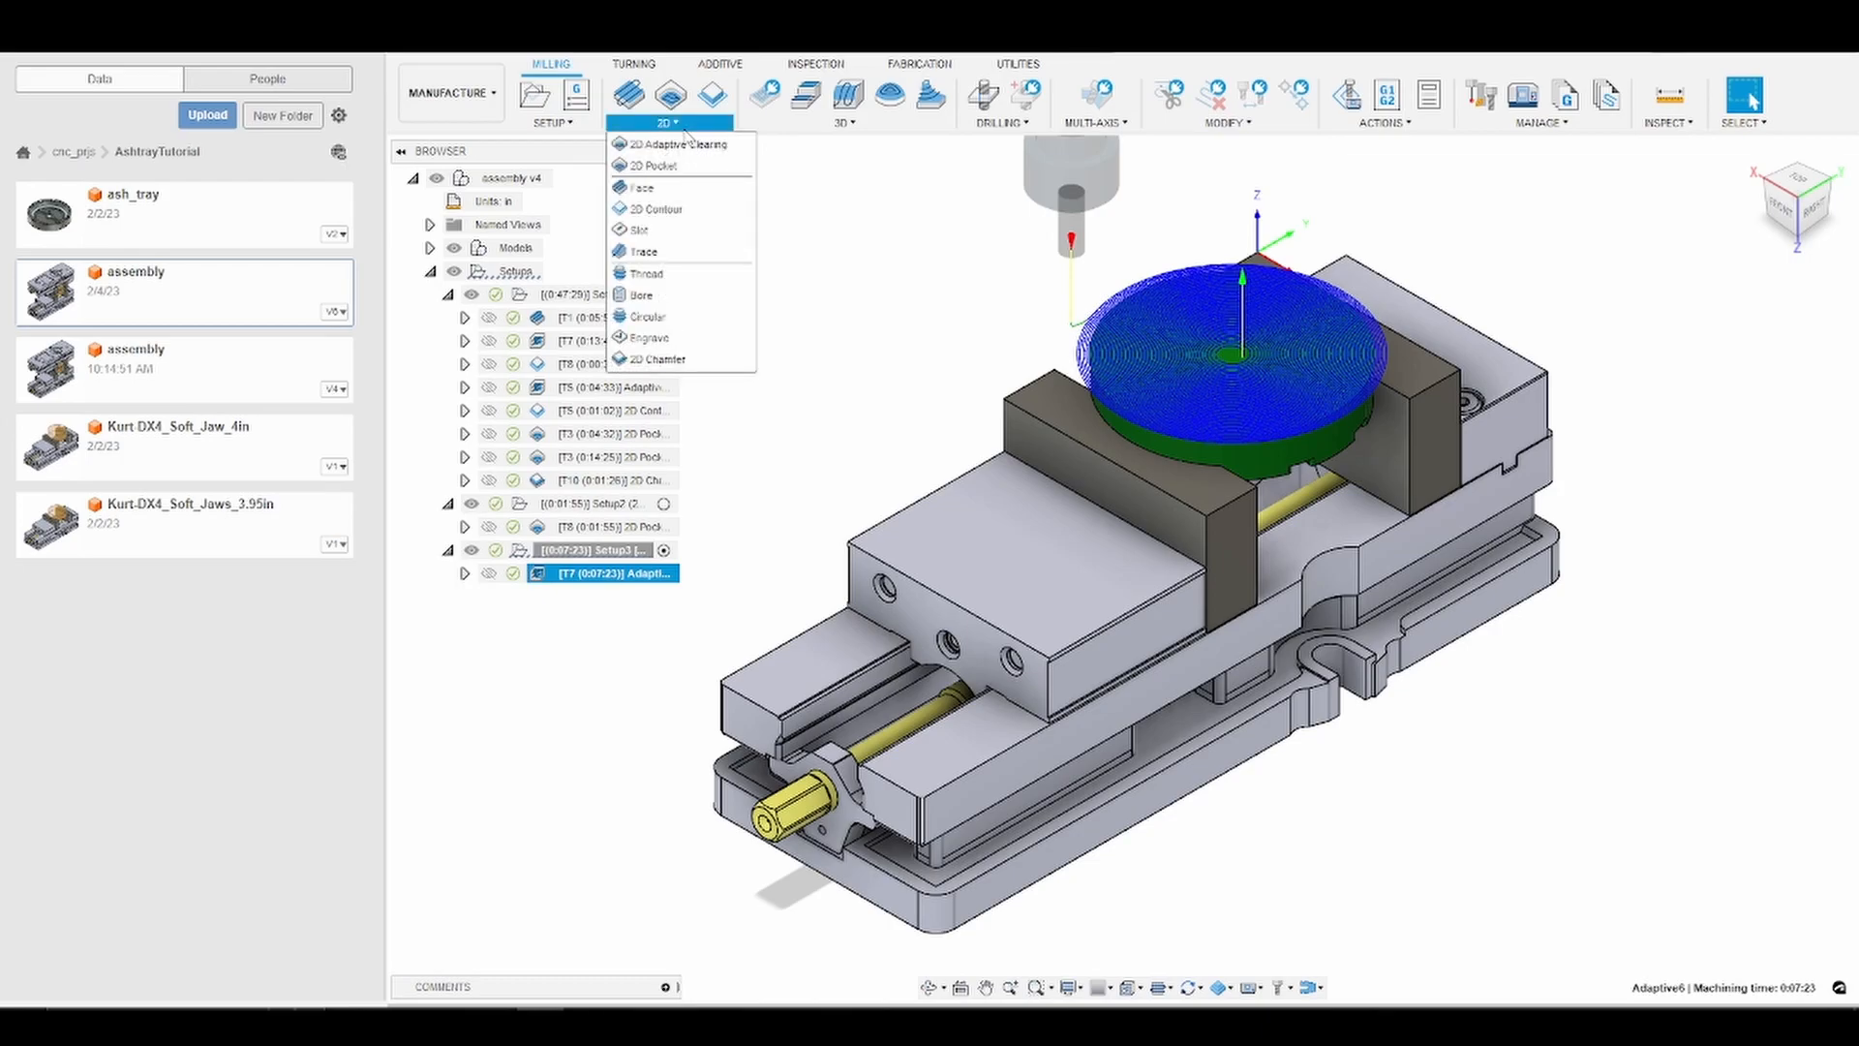
click(666, 189)
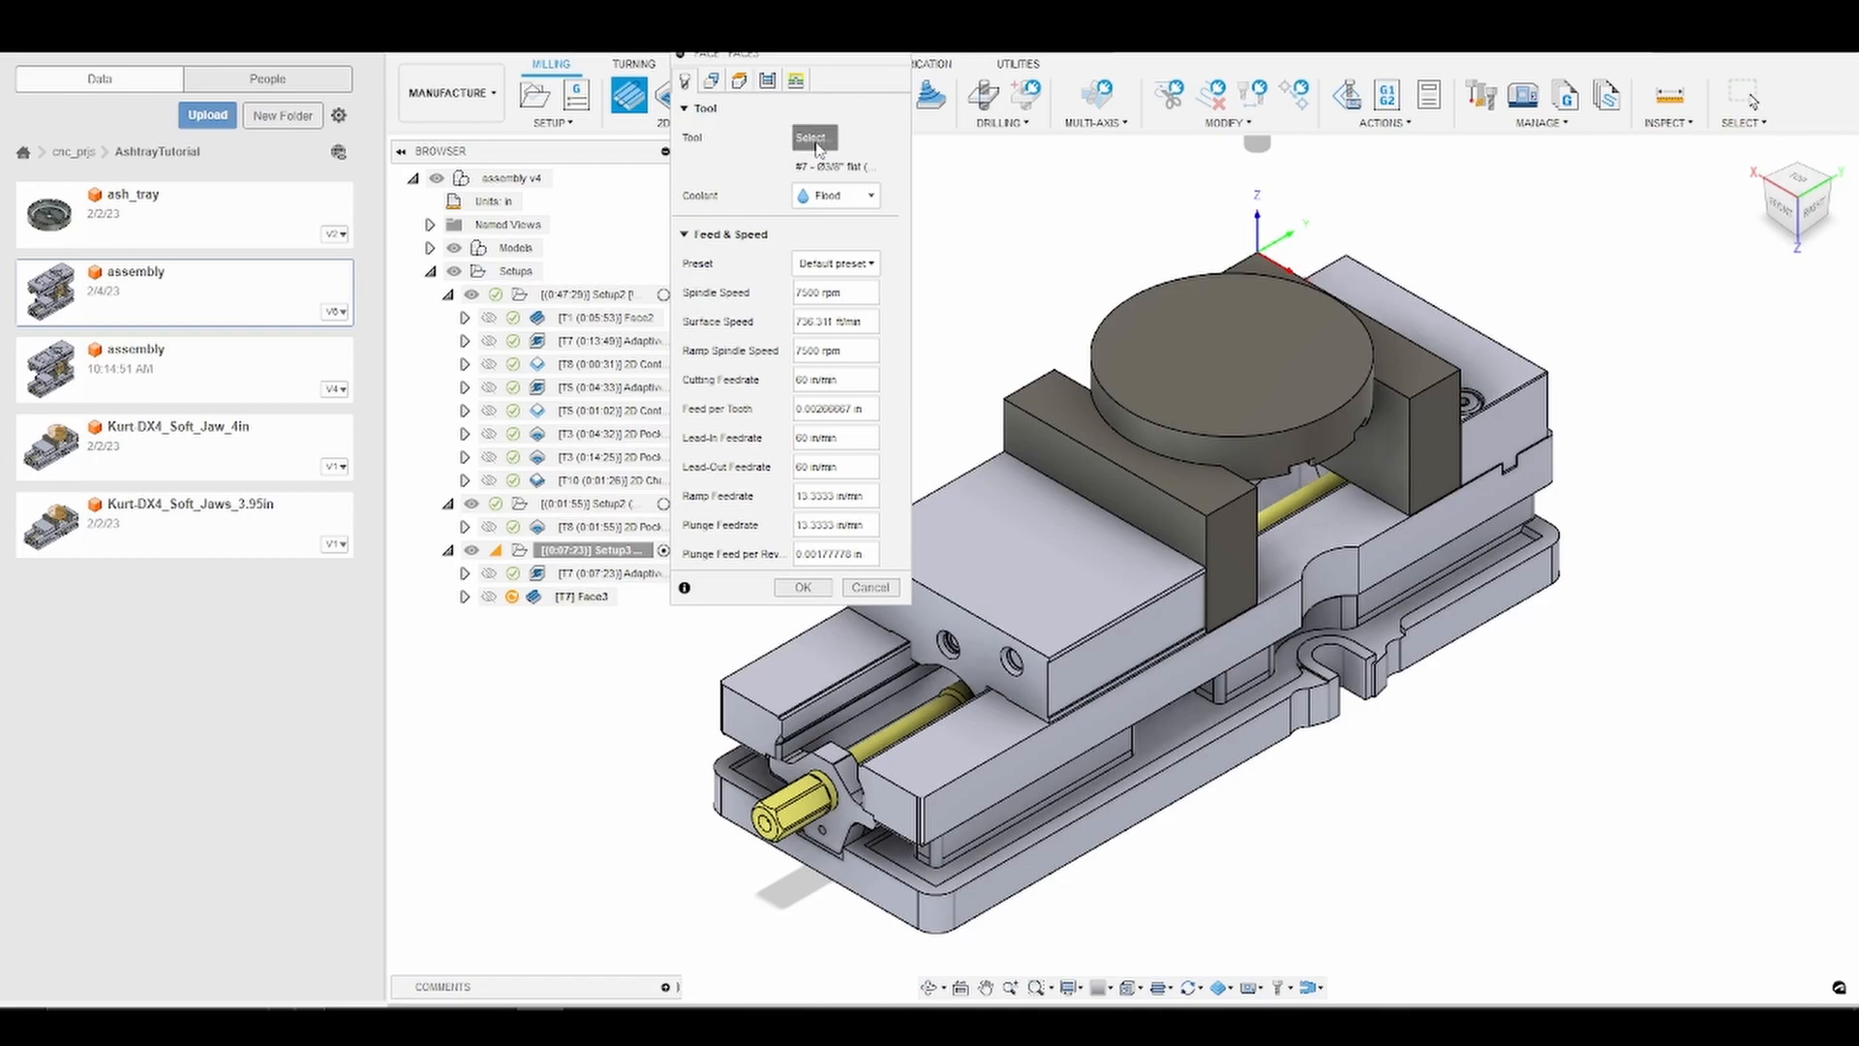
click(816, 142)
double_click(422, 452)
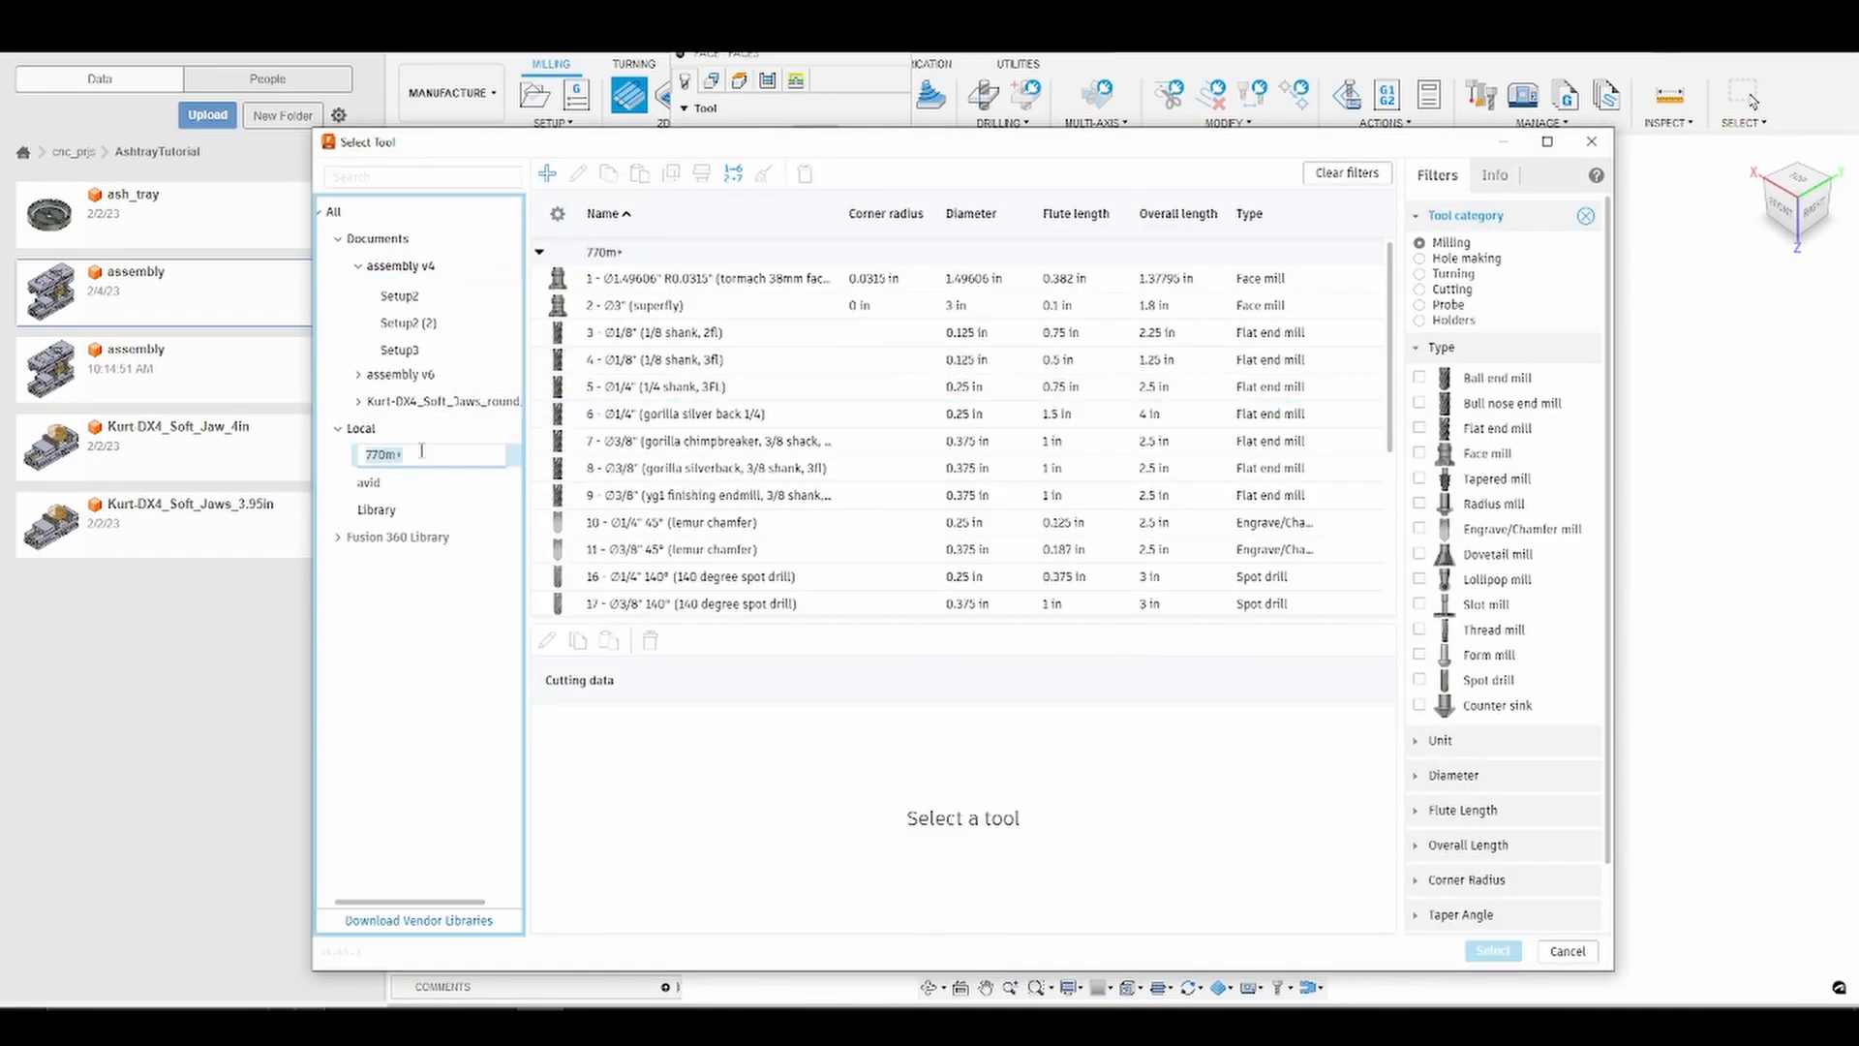
click(436, 482)
click(448, 457)
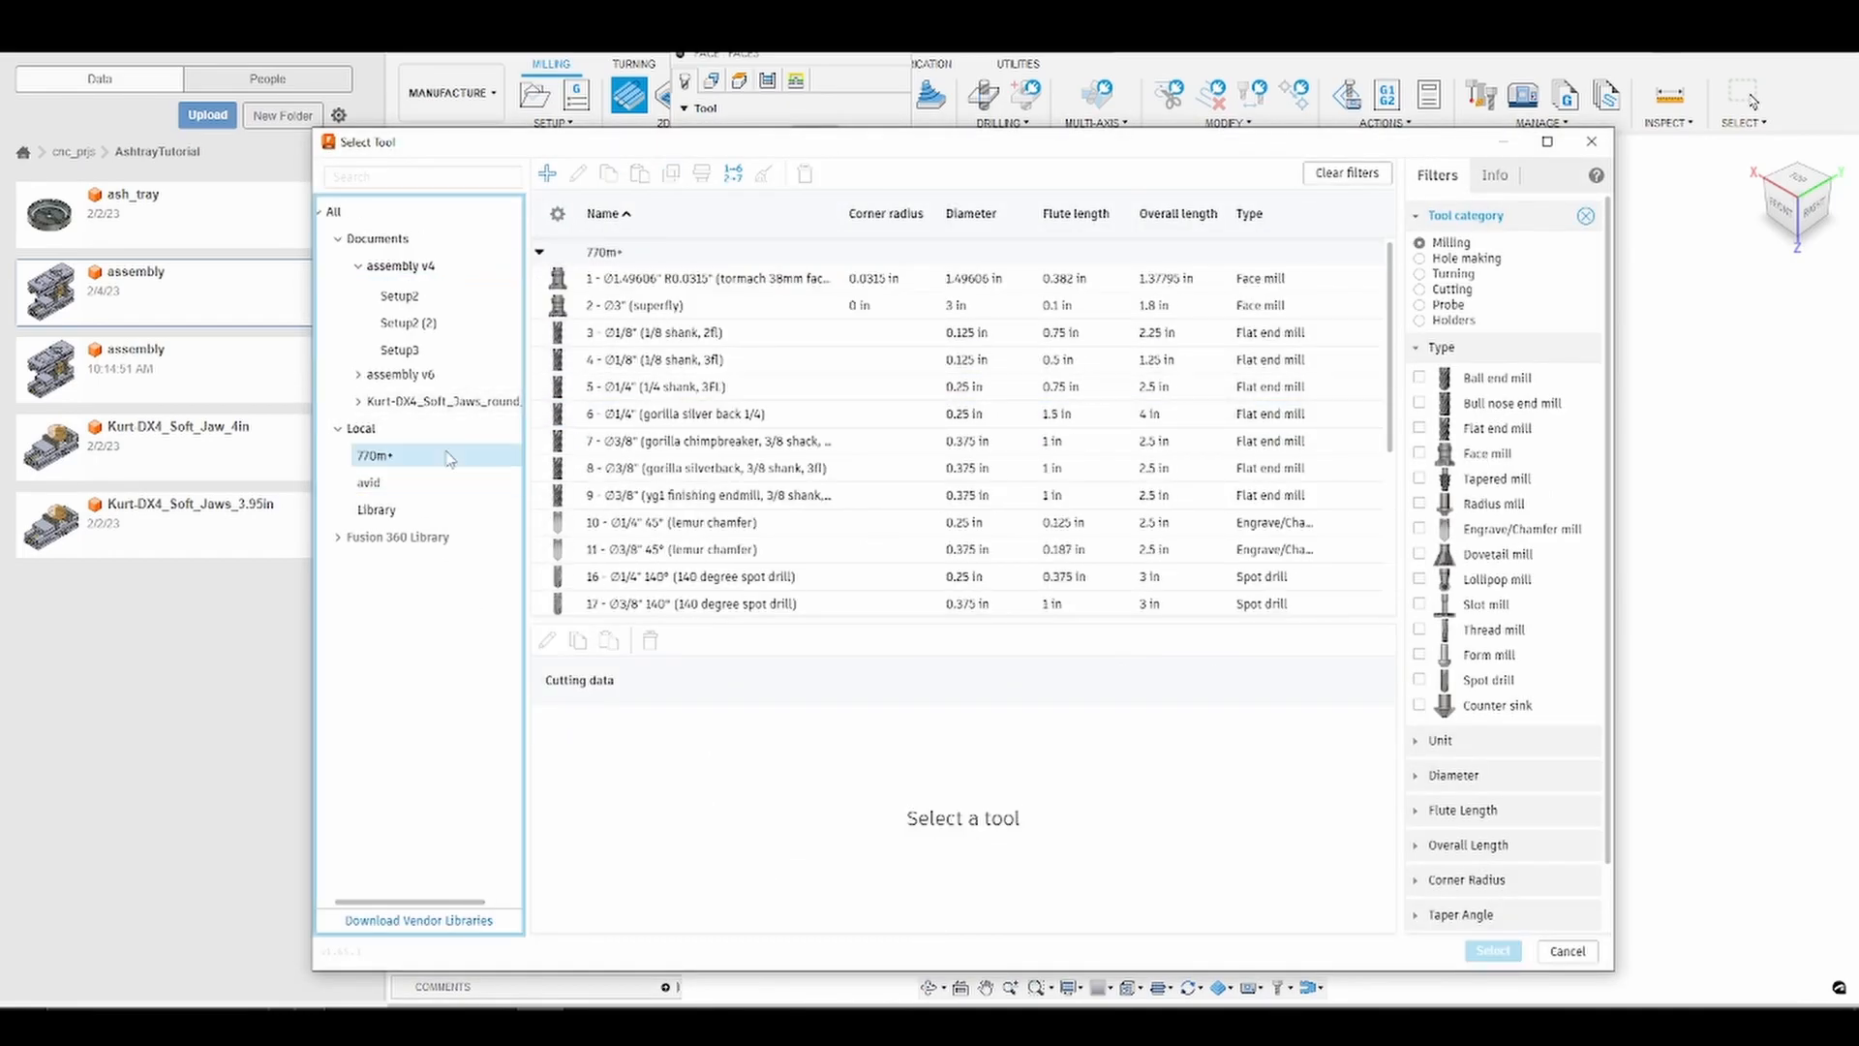
click(668, 278)
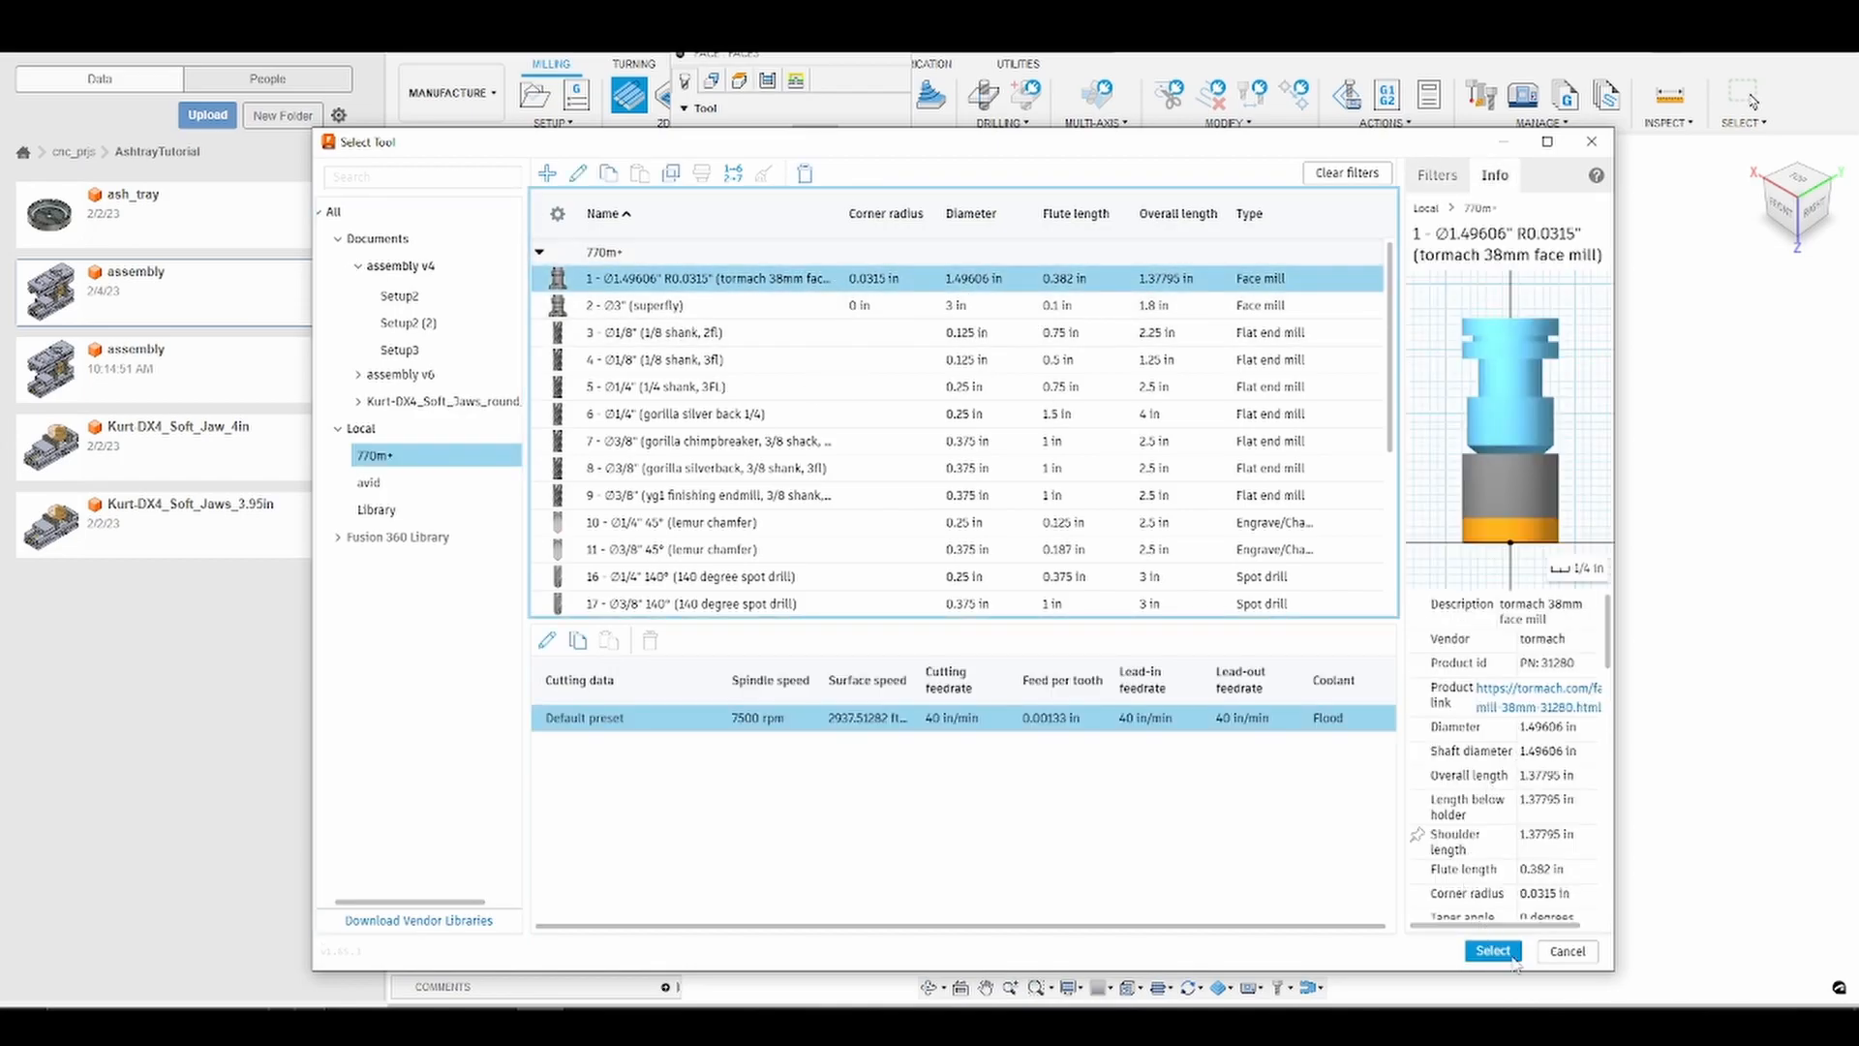
click(1492, 951)
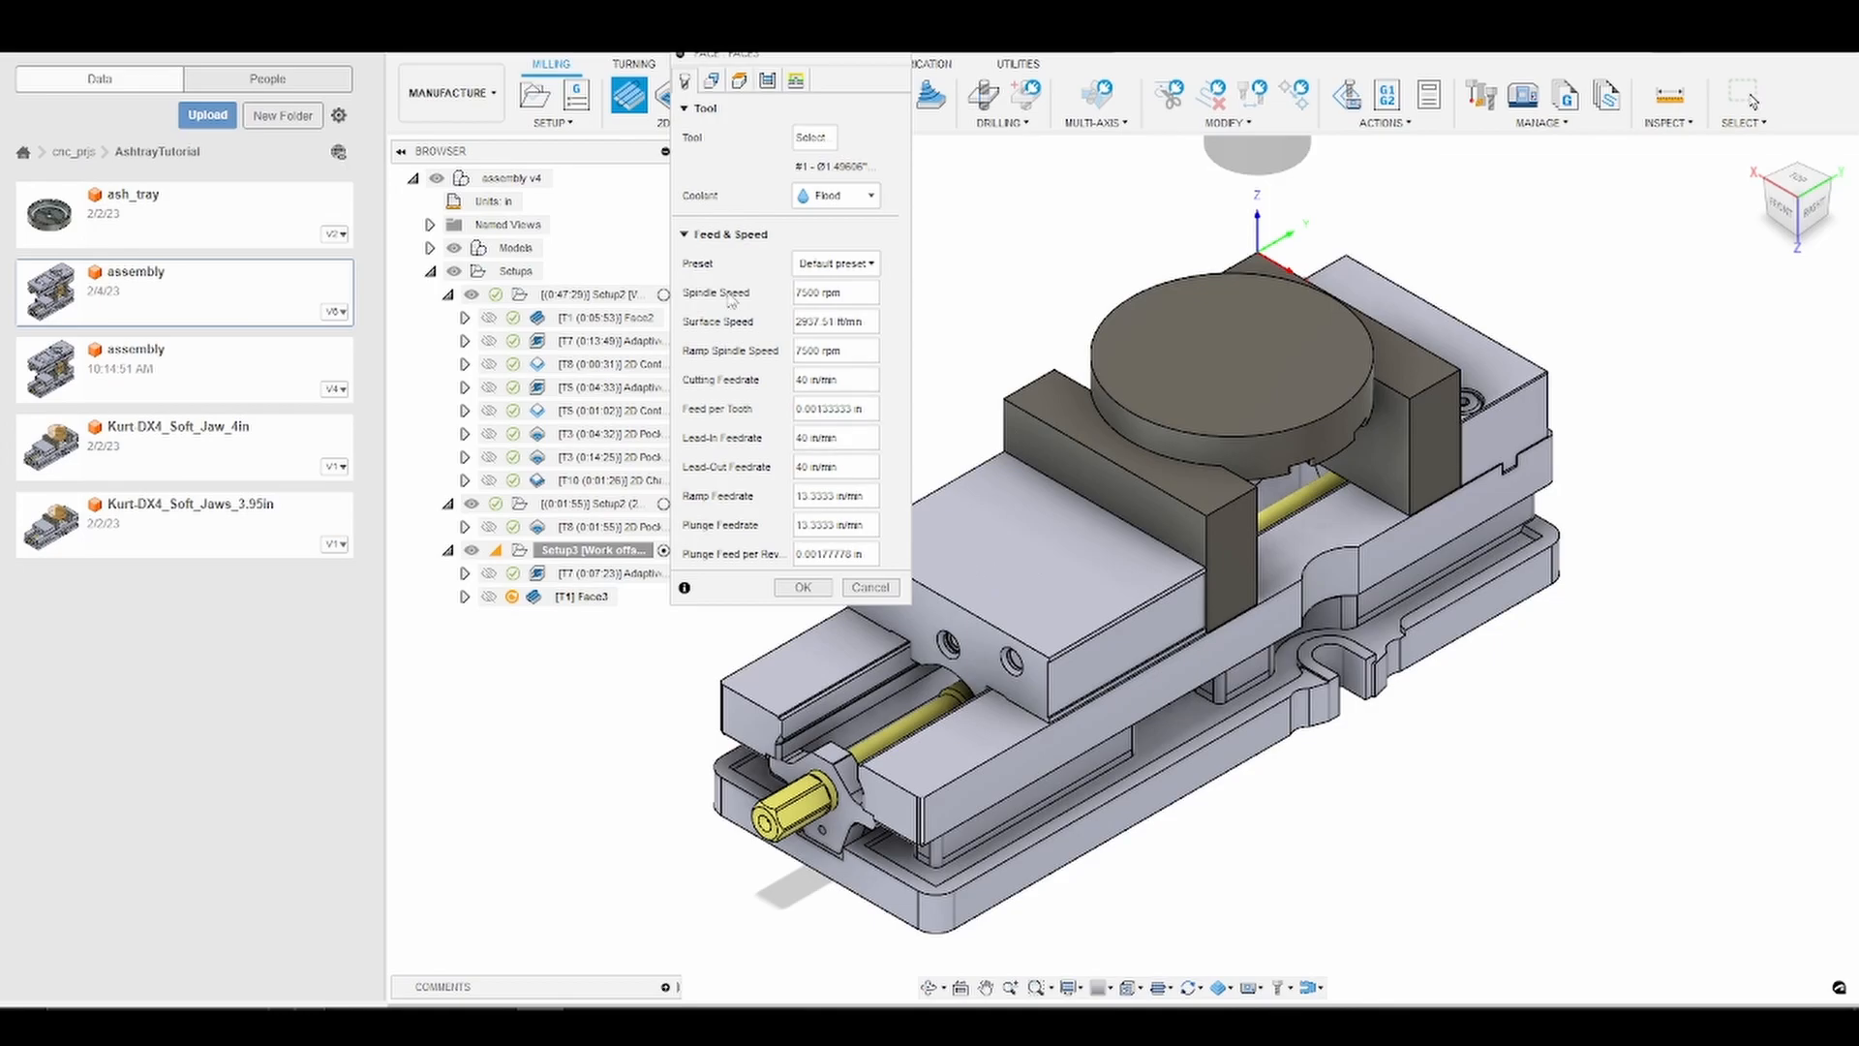
Set the facing top height to Model top with a .02 in offset, keeping Model top as the bottom height reference.
click(713, 81)
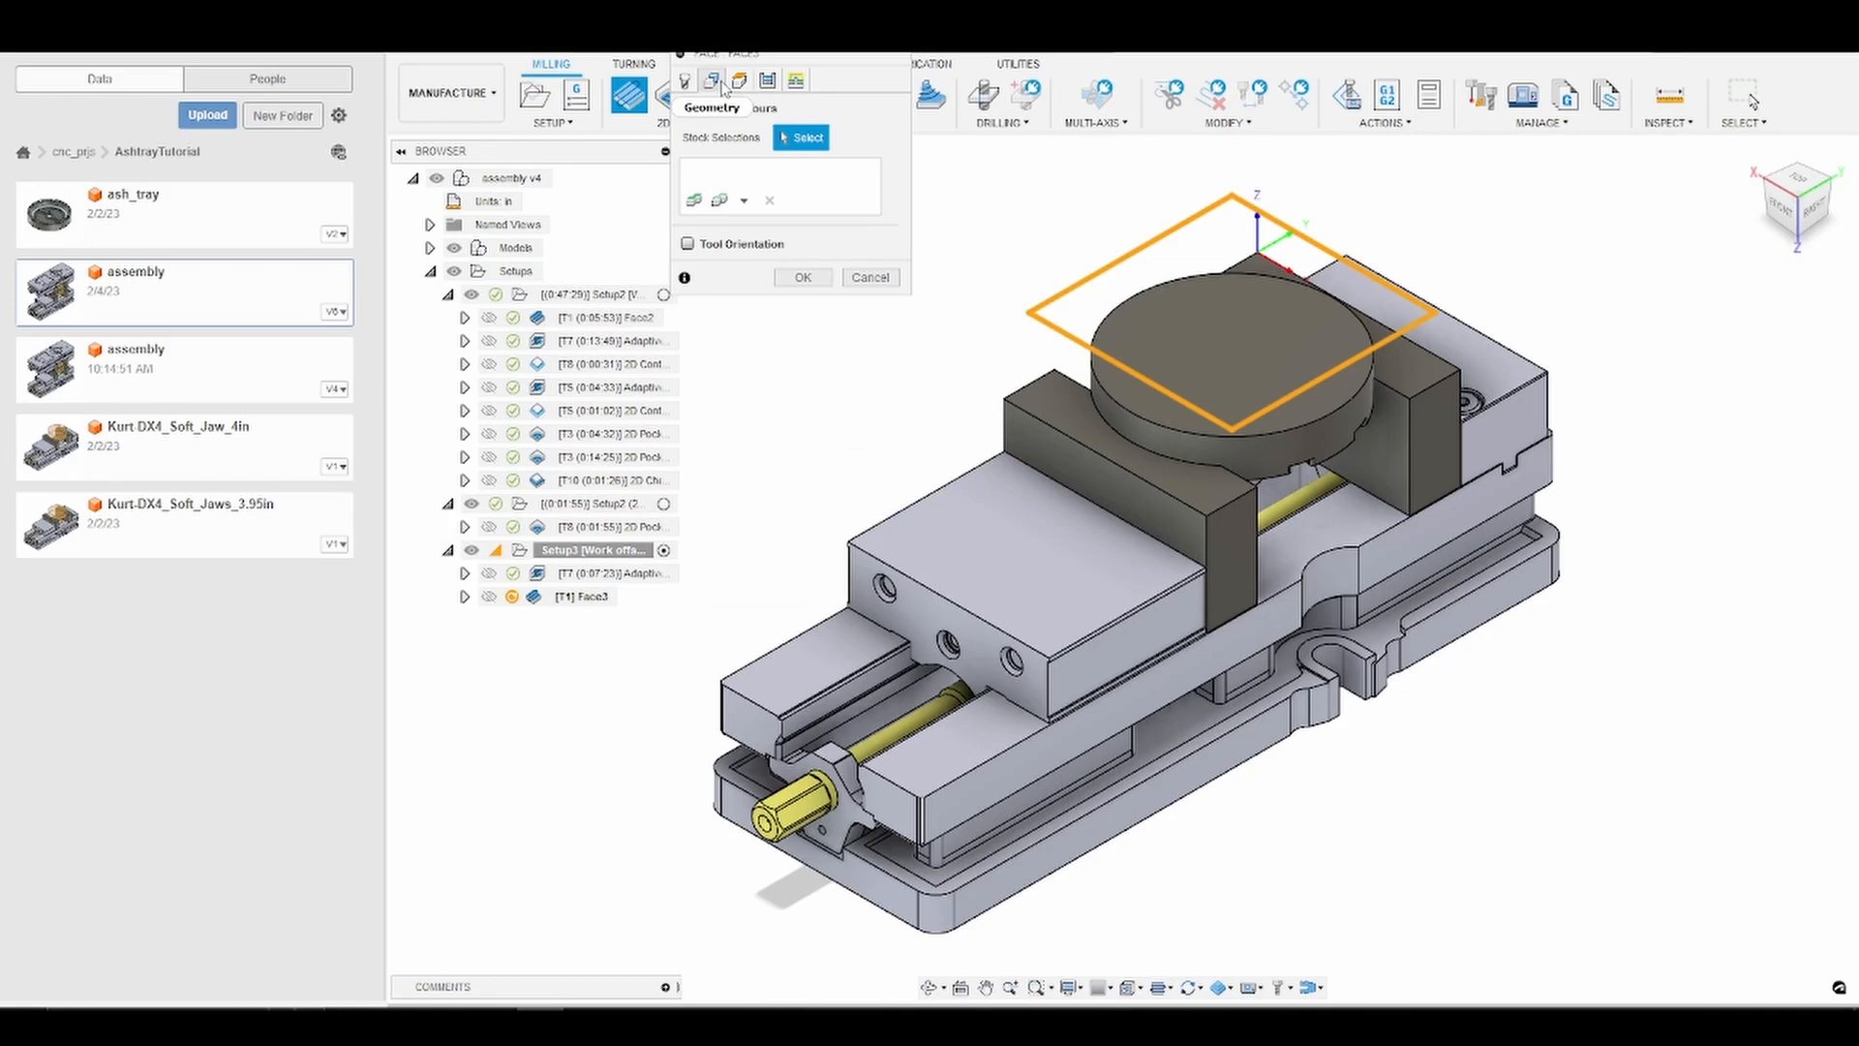
scroll(1307, 320, up, 4)
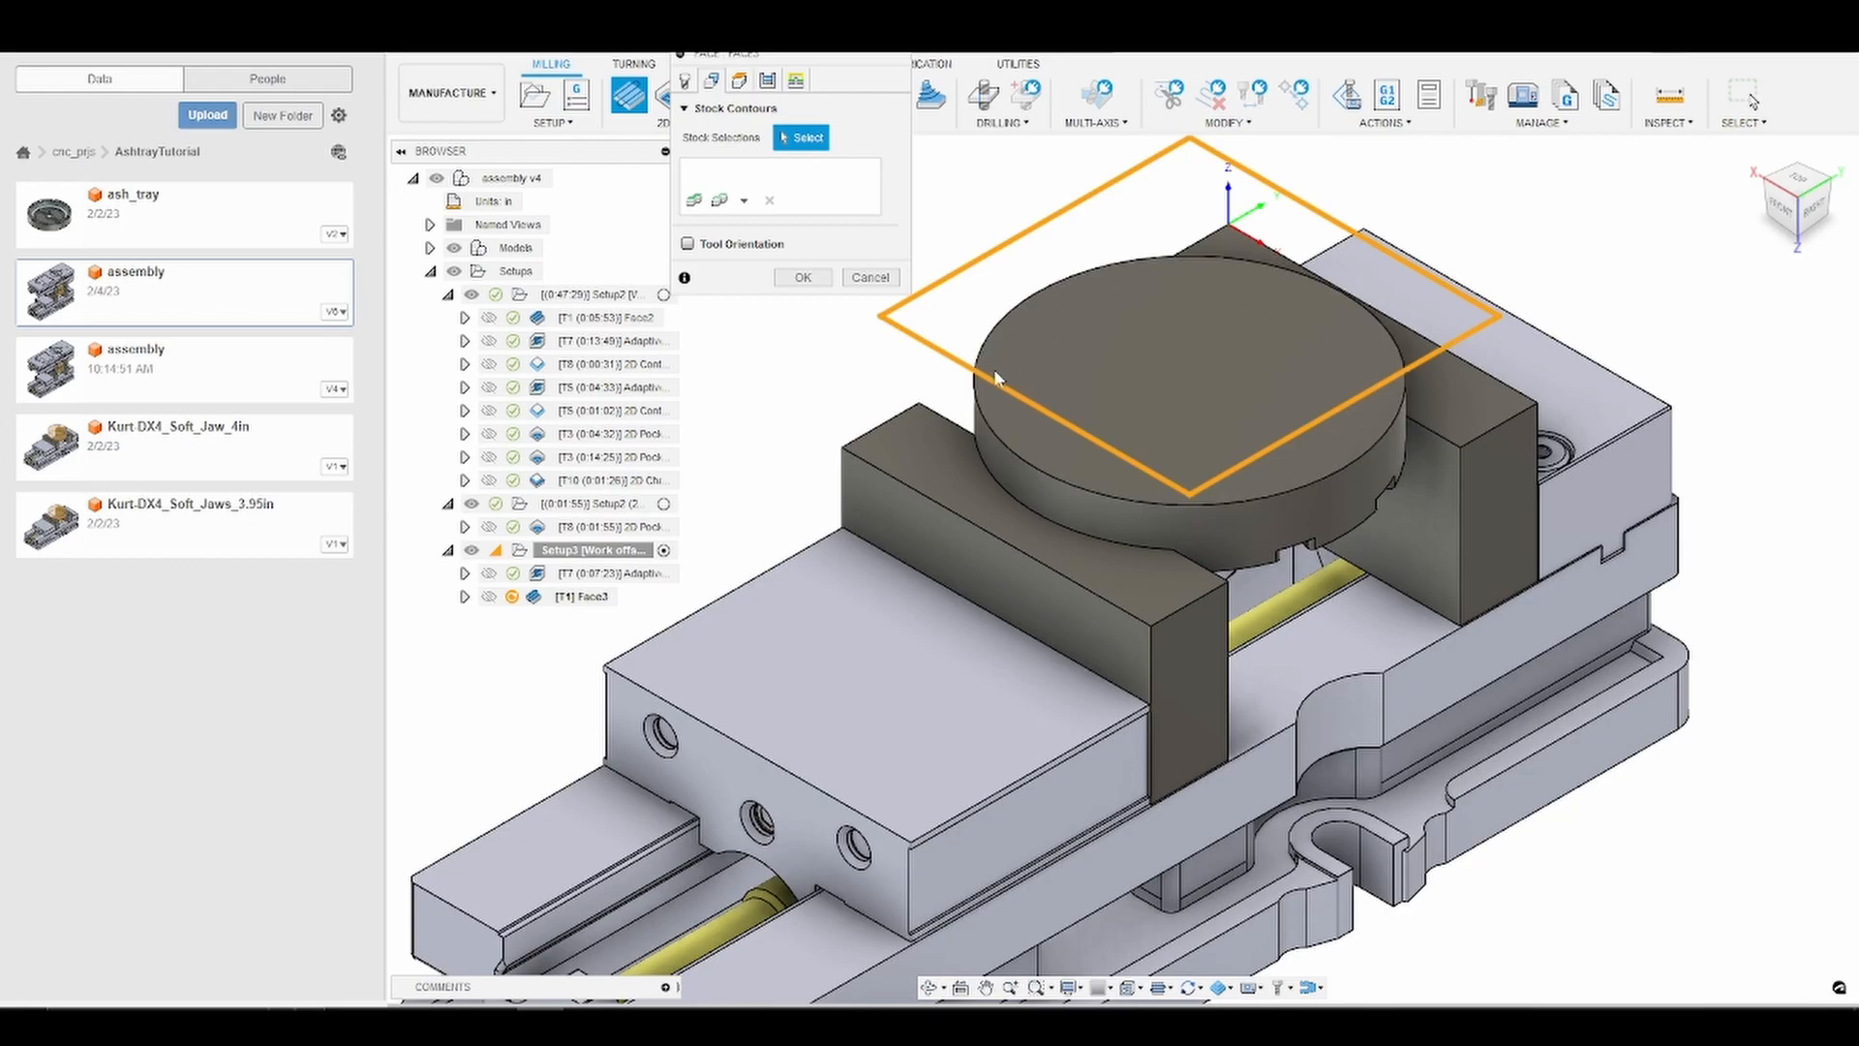
click(741, 81)
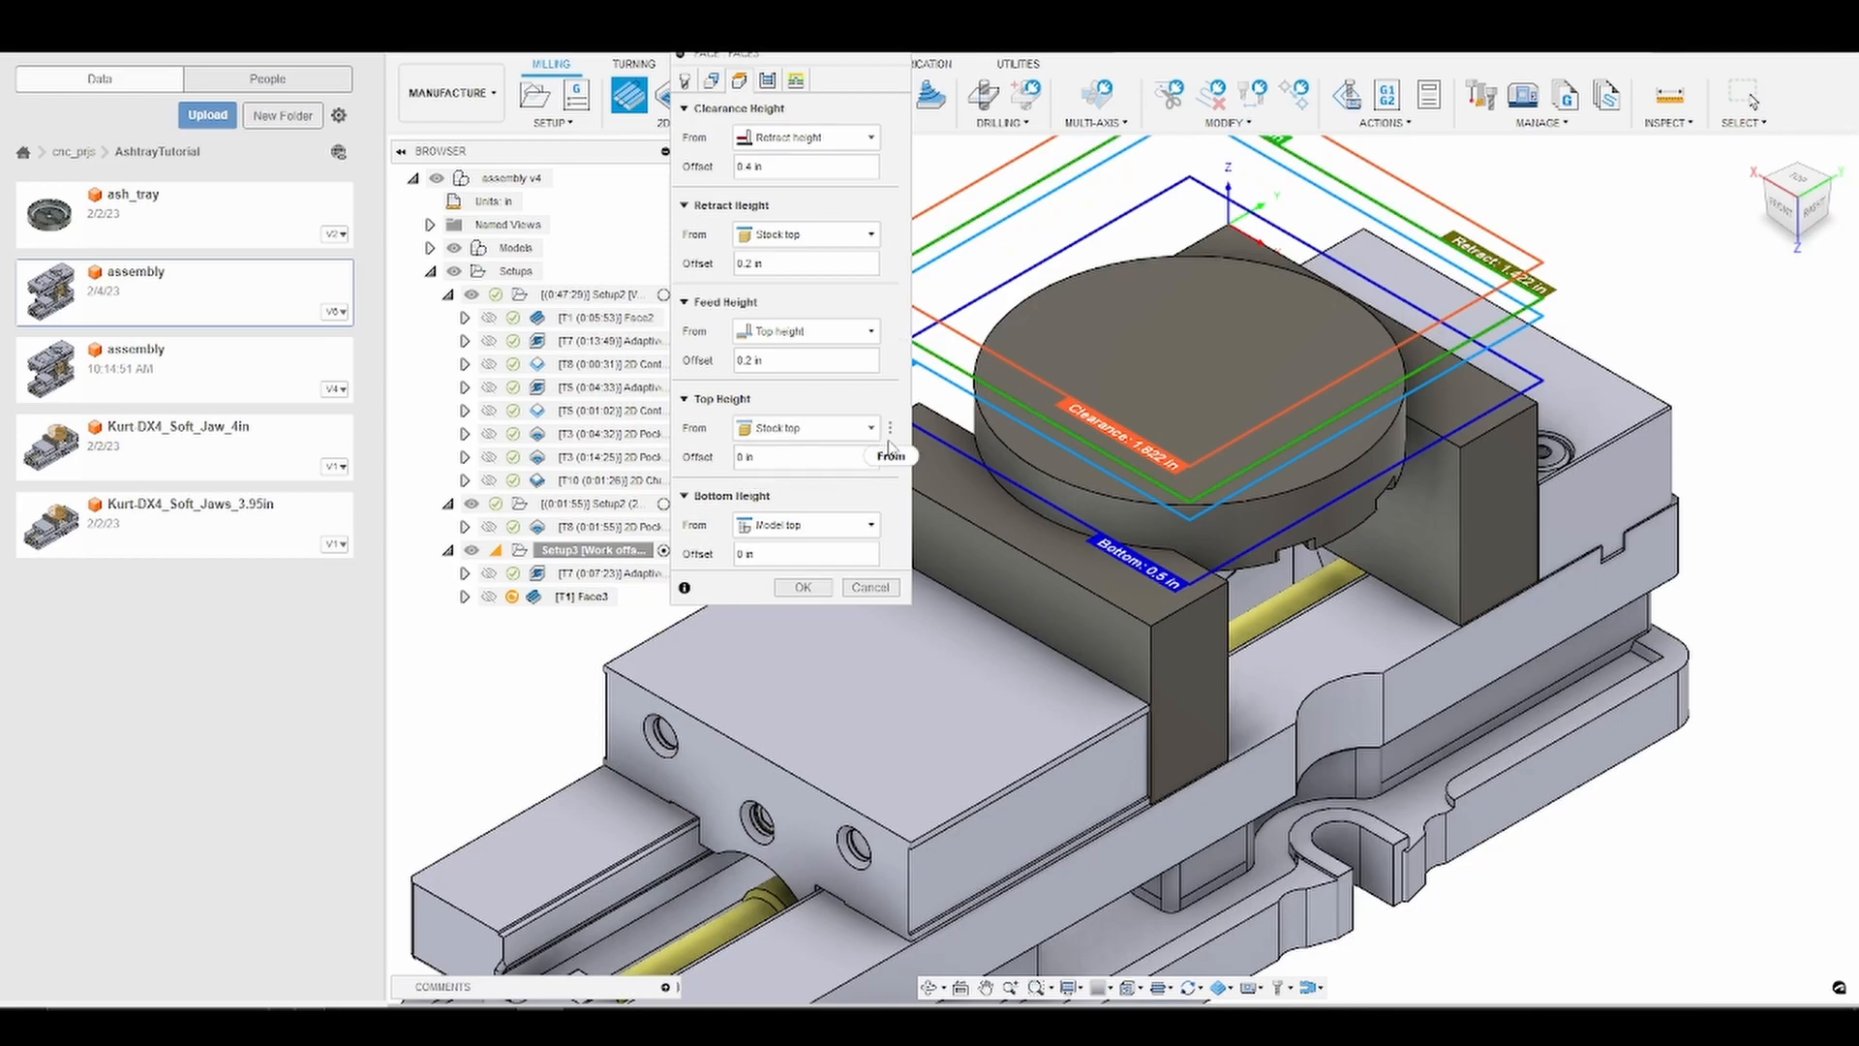
mouse_move(889, 445)
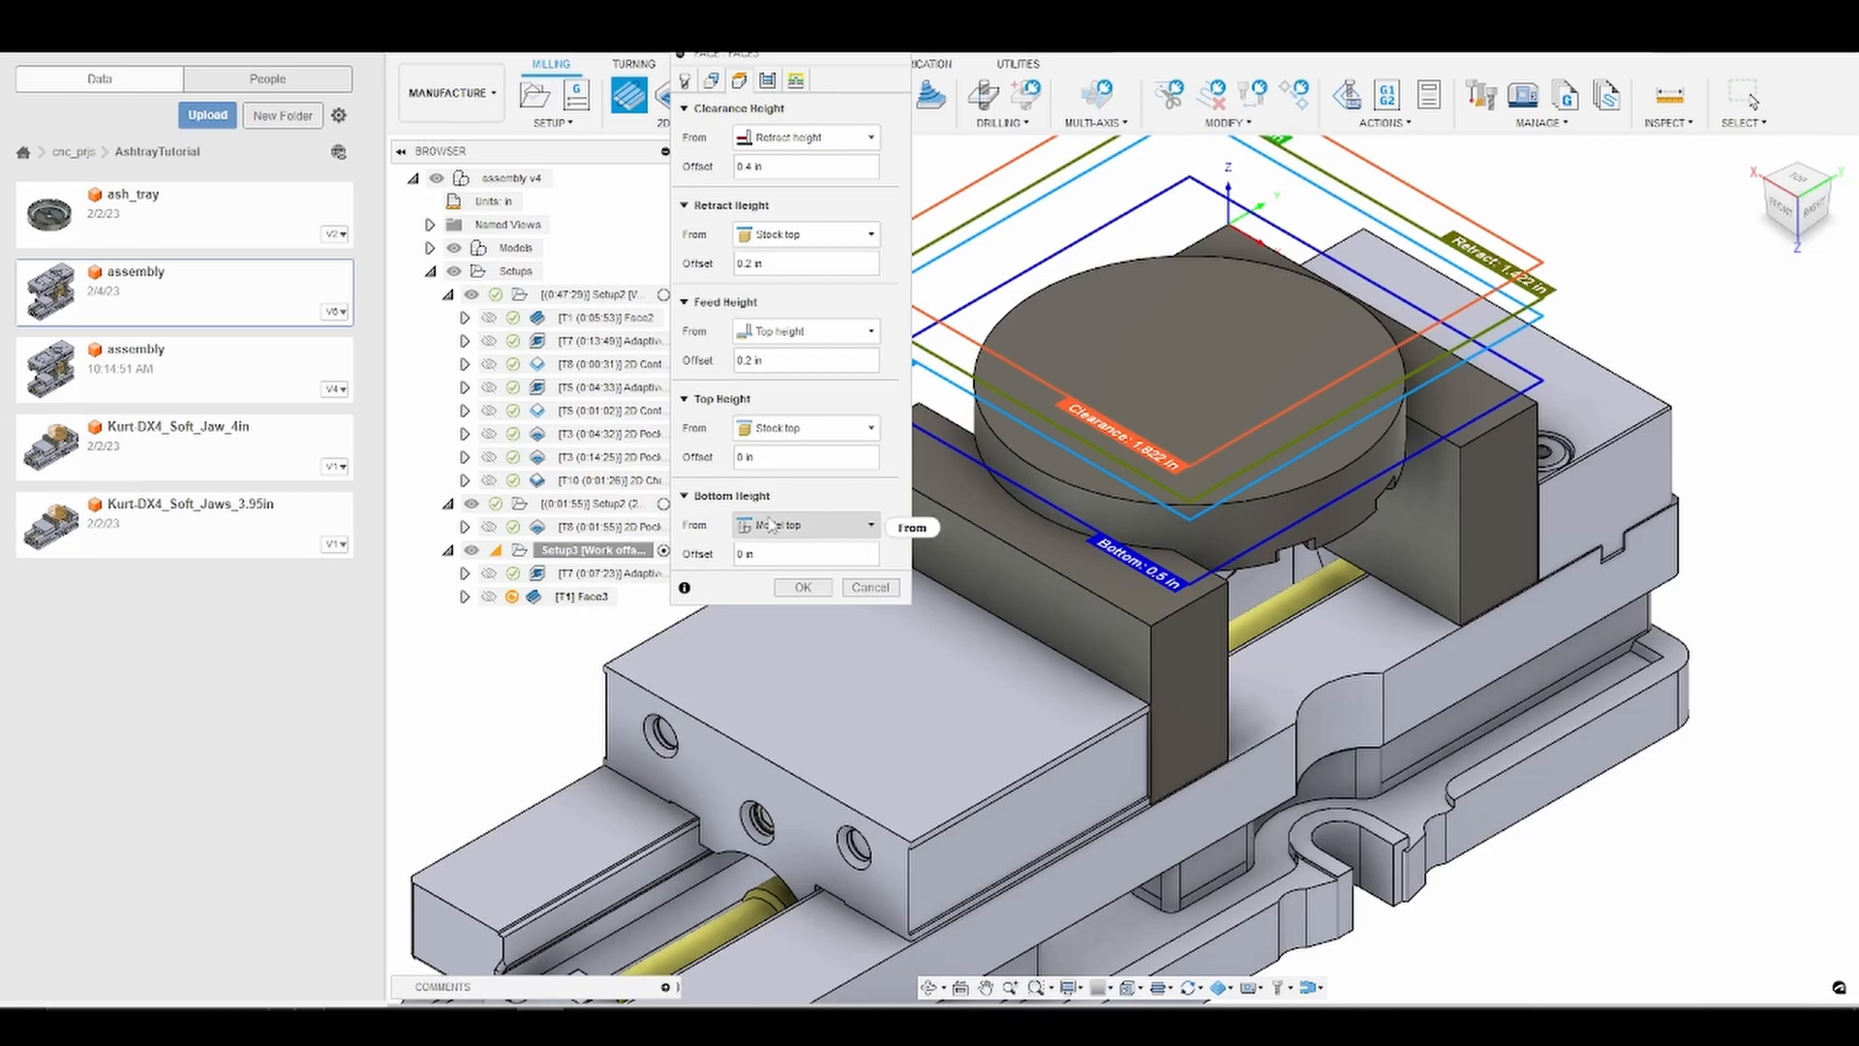
click(828, 527)
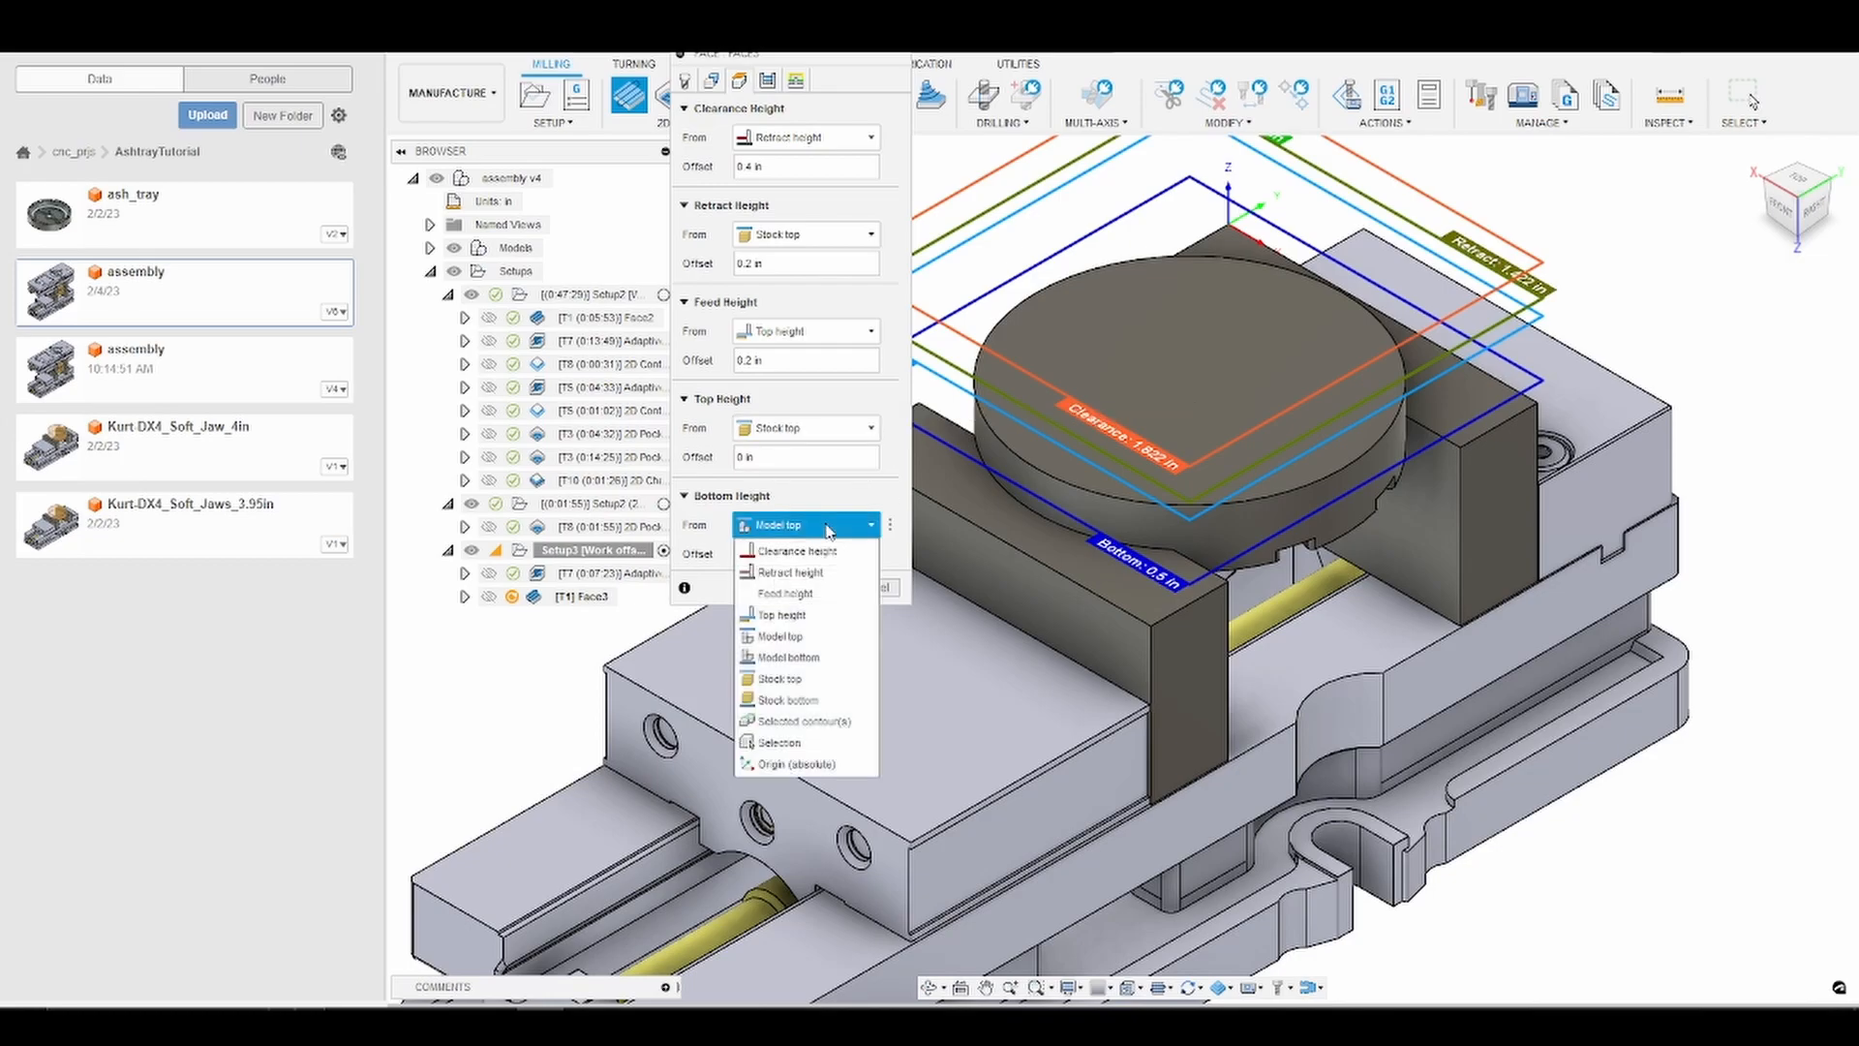
click(830, 637)
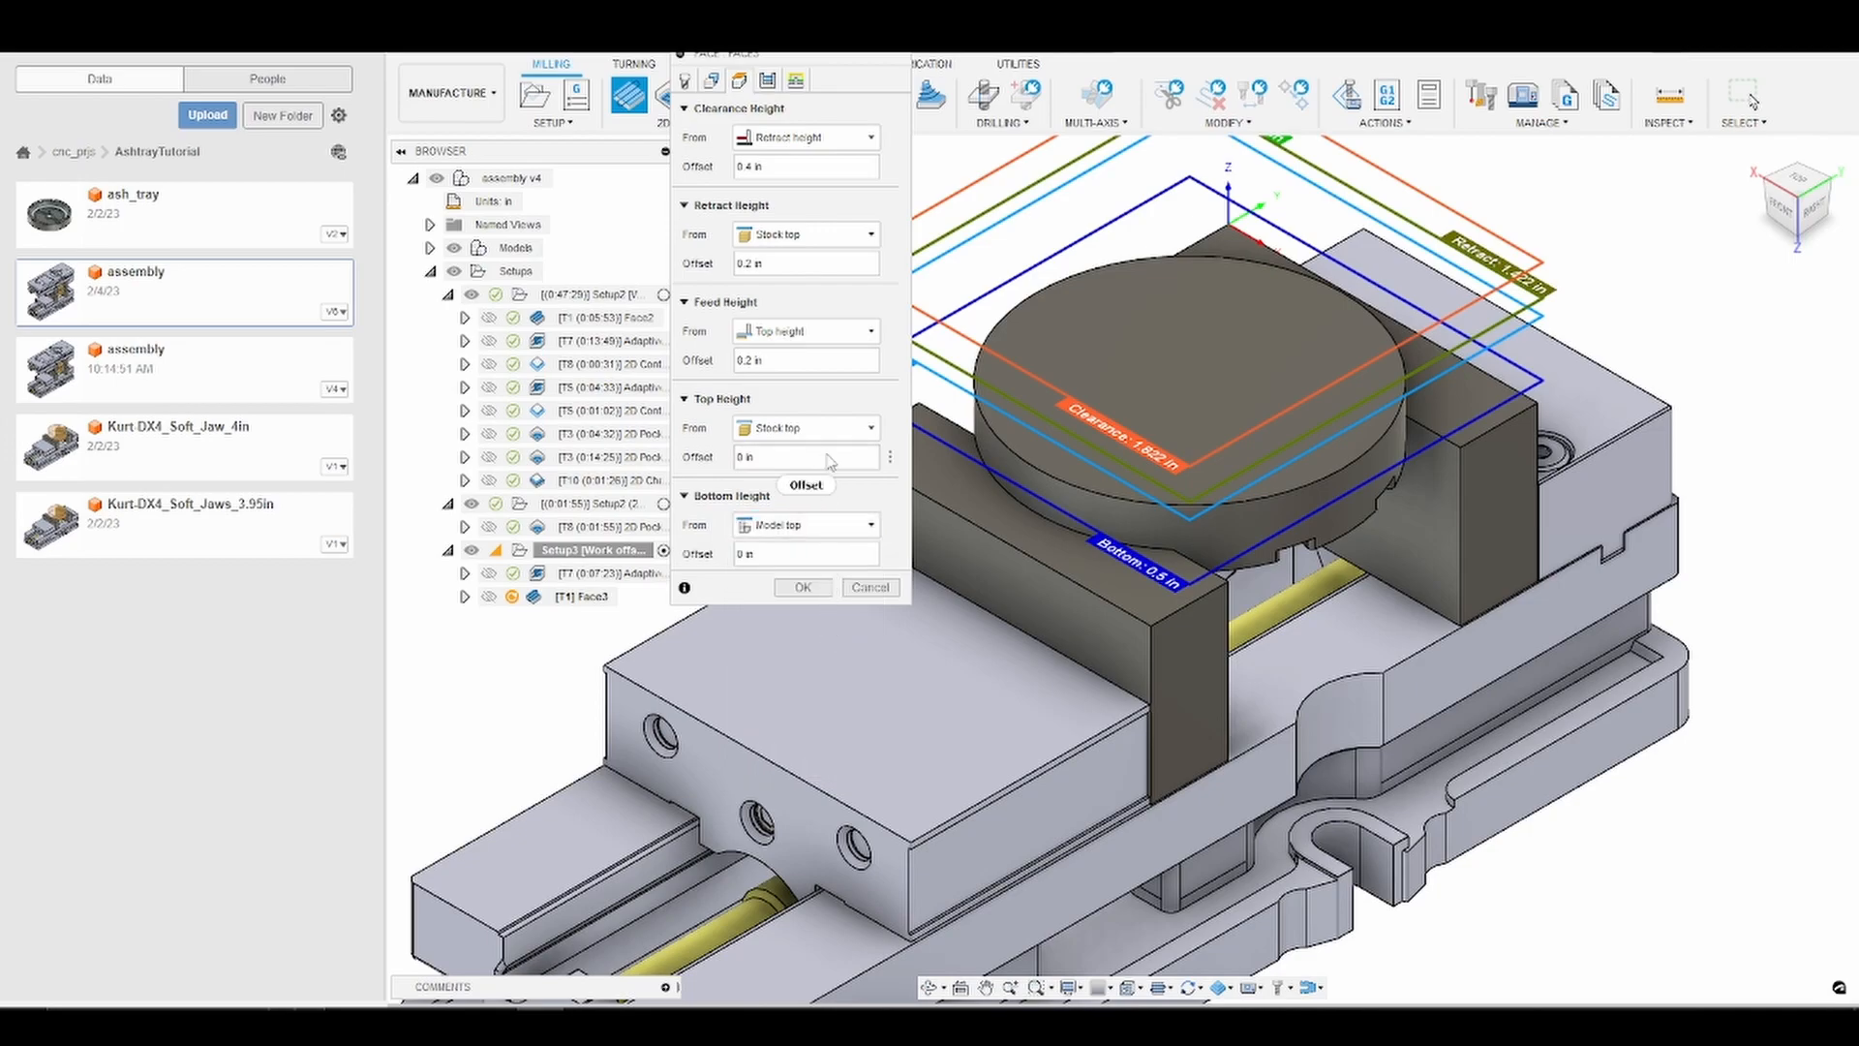
click(868, 430)
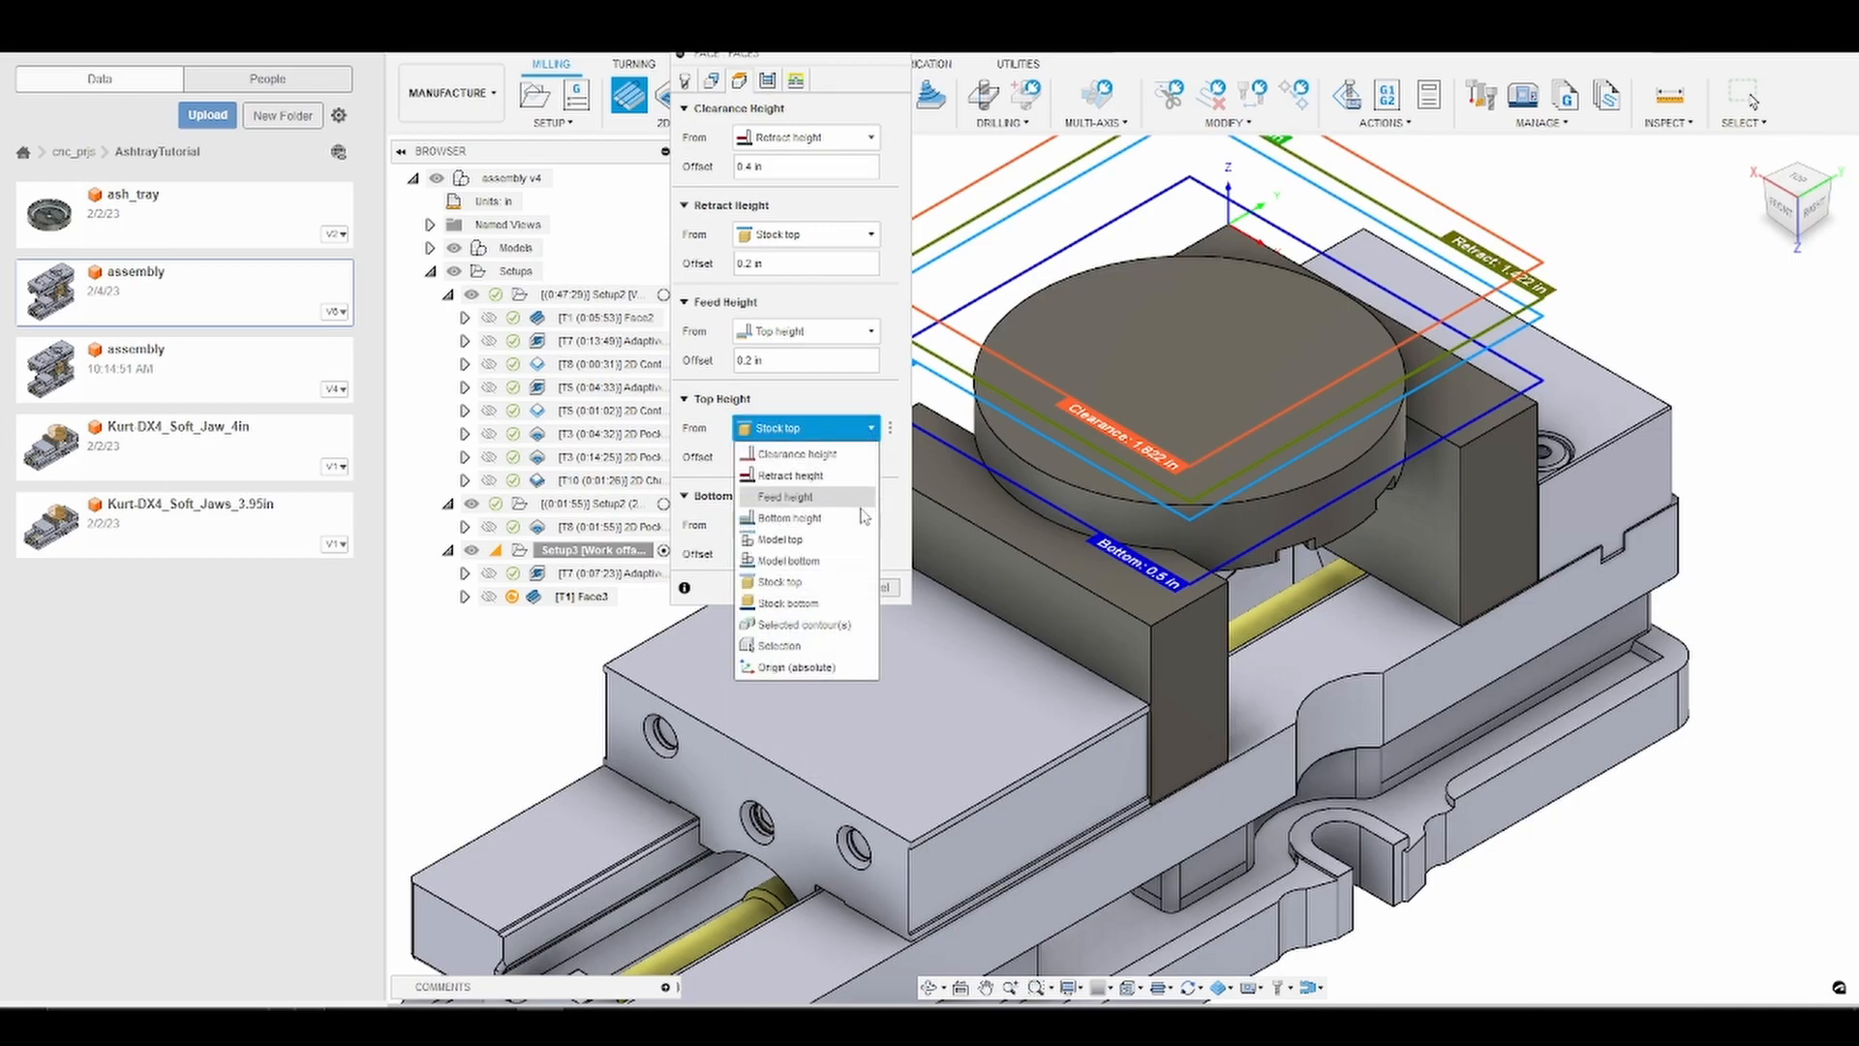
click(782, 540)
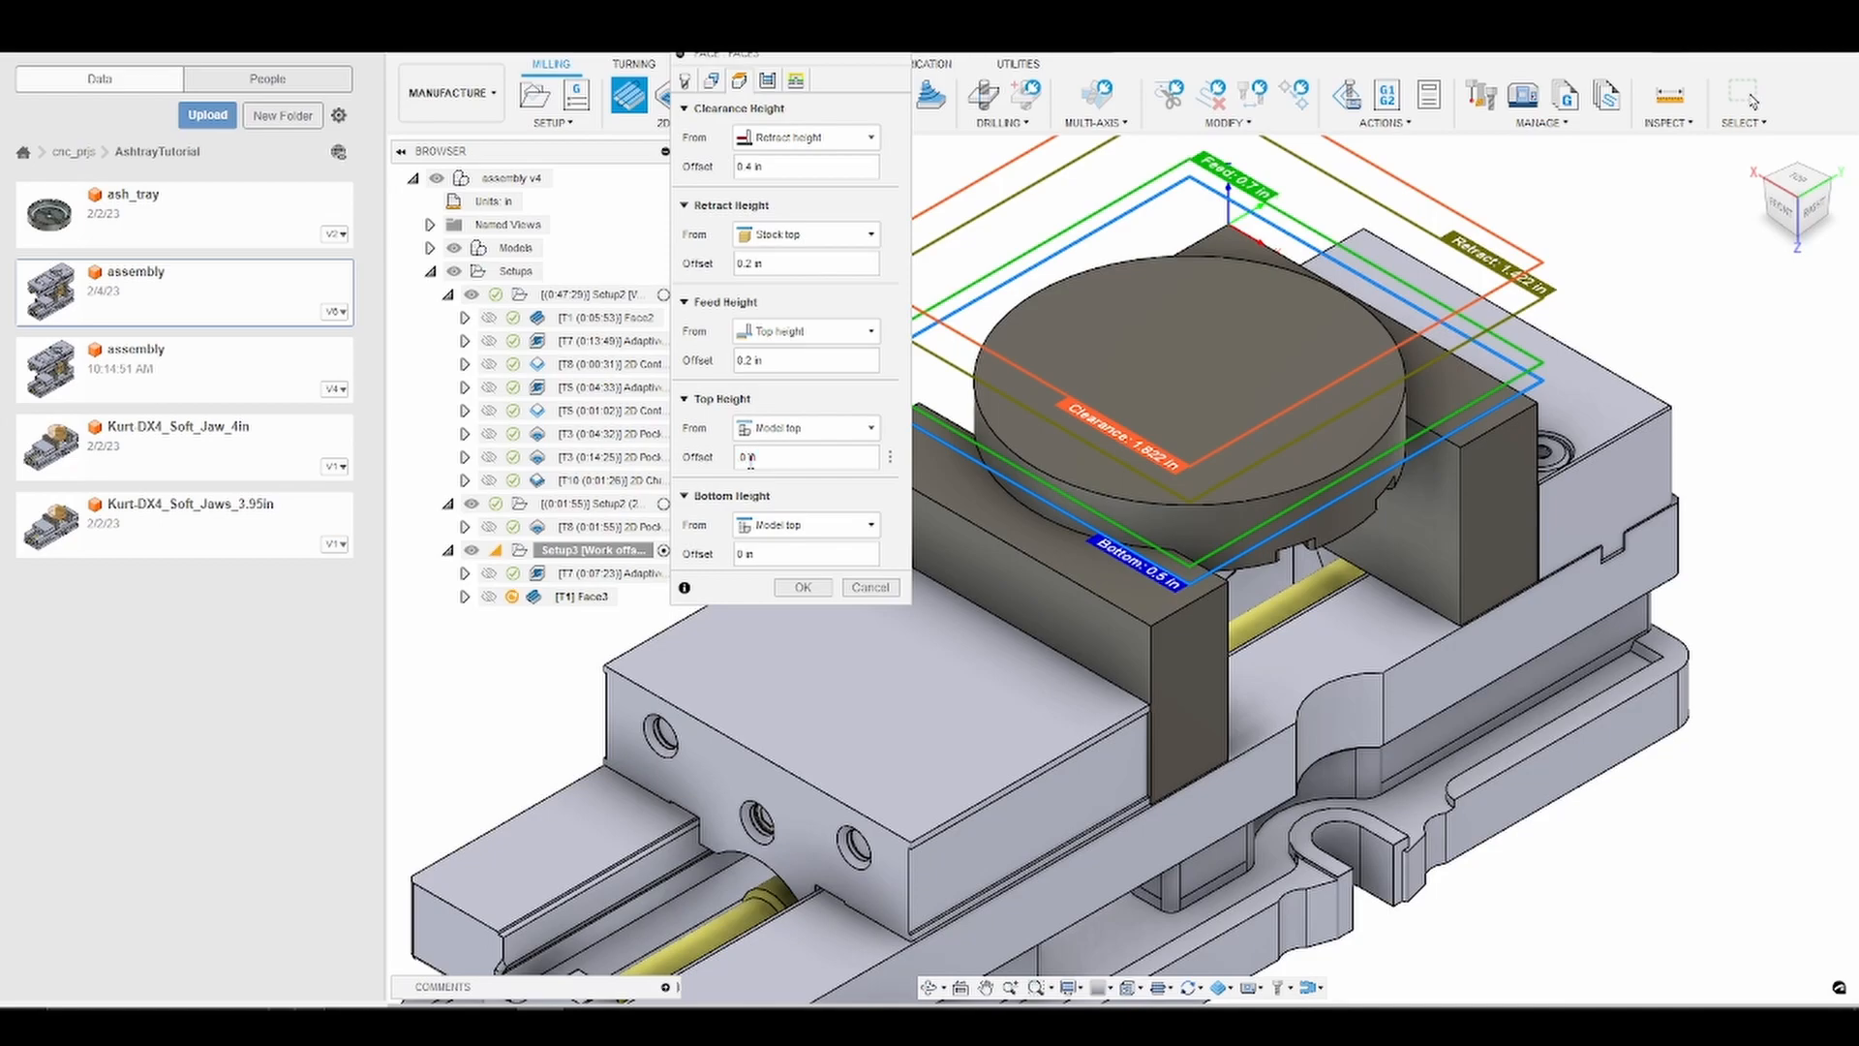
Set the facing stepover to .75 in and enable Multiple Depths with Use Even Stepdowns.
click(768, 81)
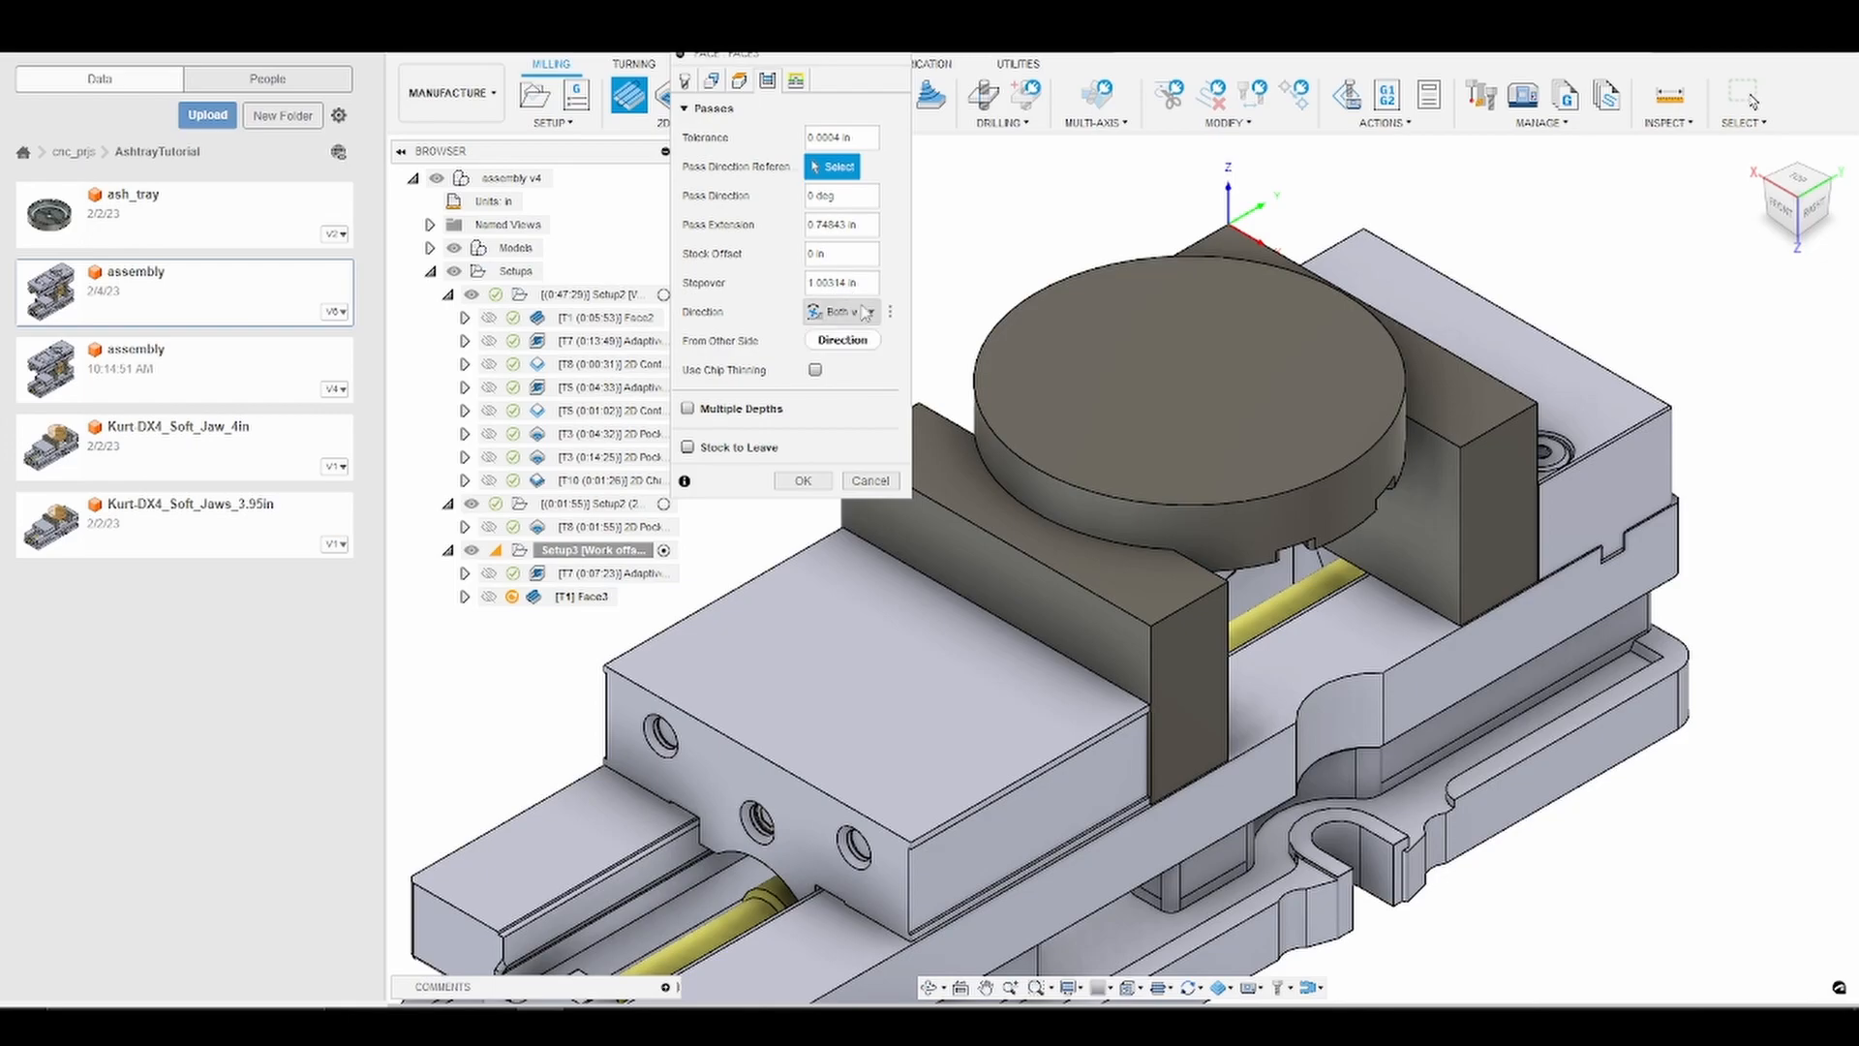
mouse_move(865, 311)
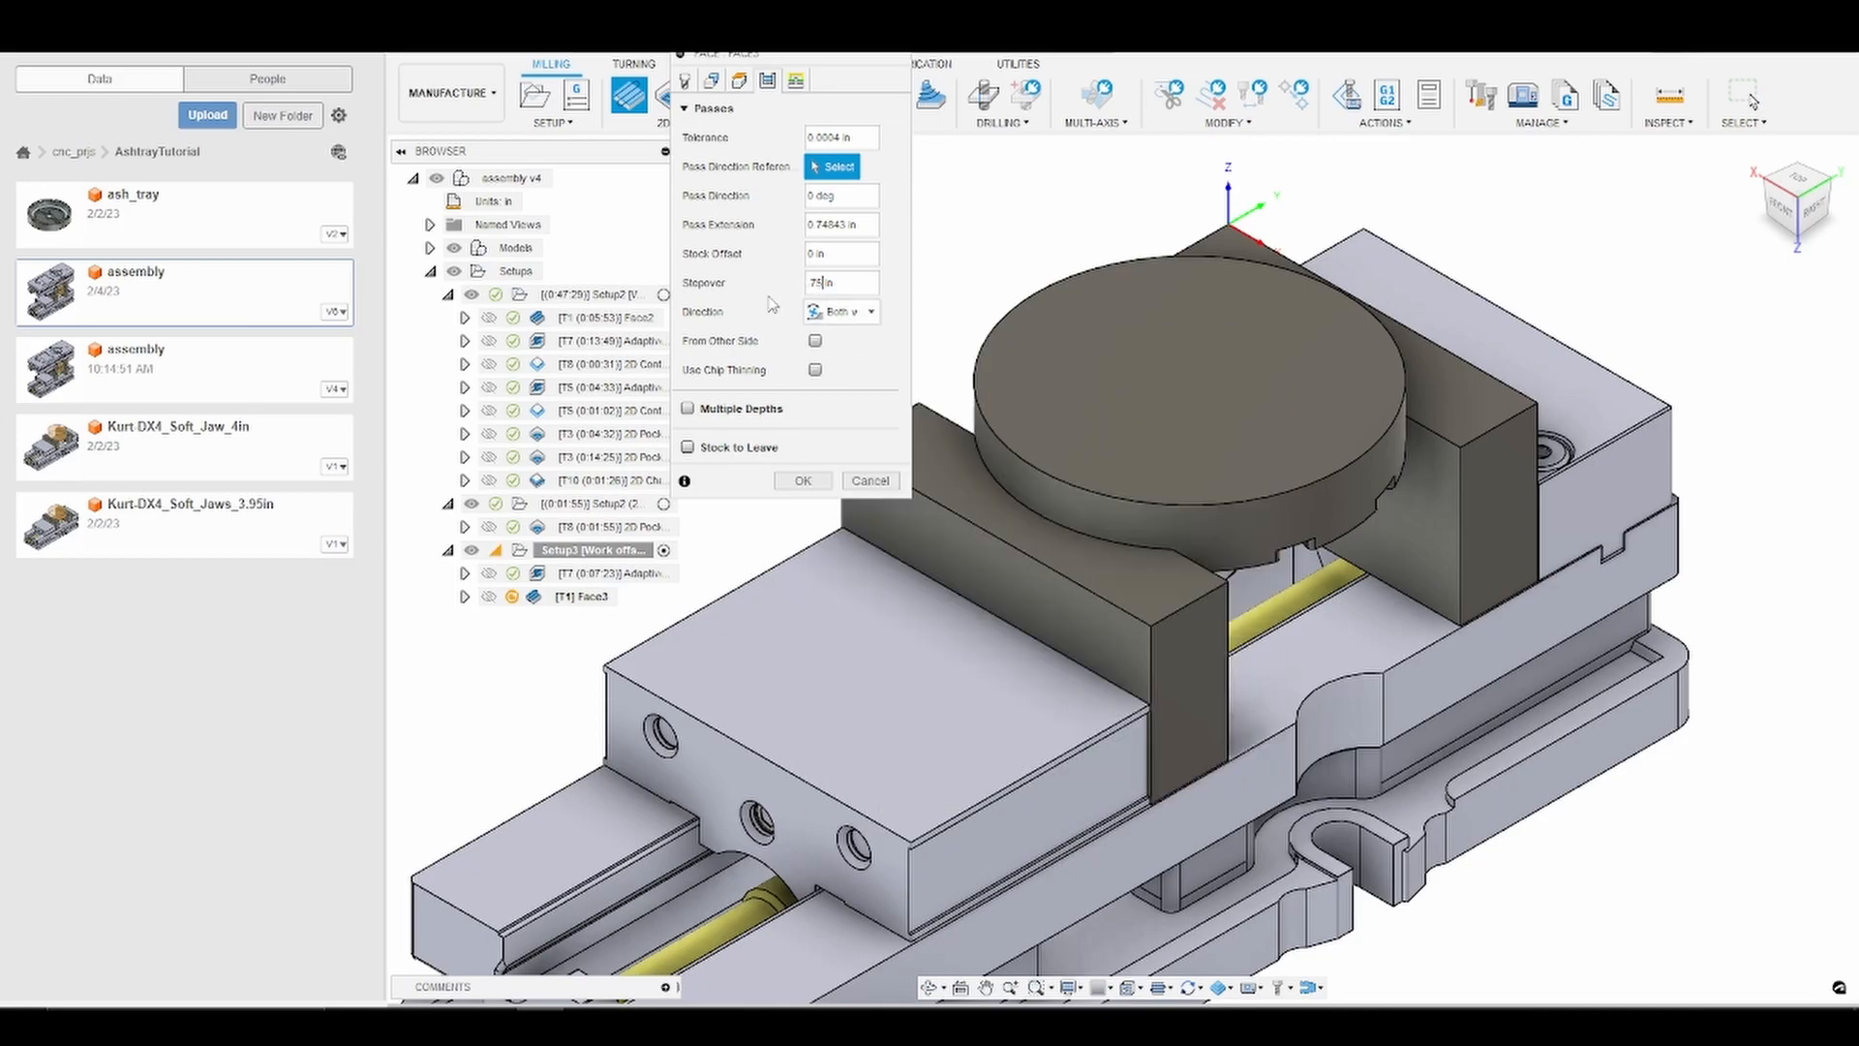
click(689, 410)
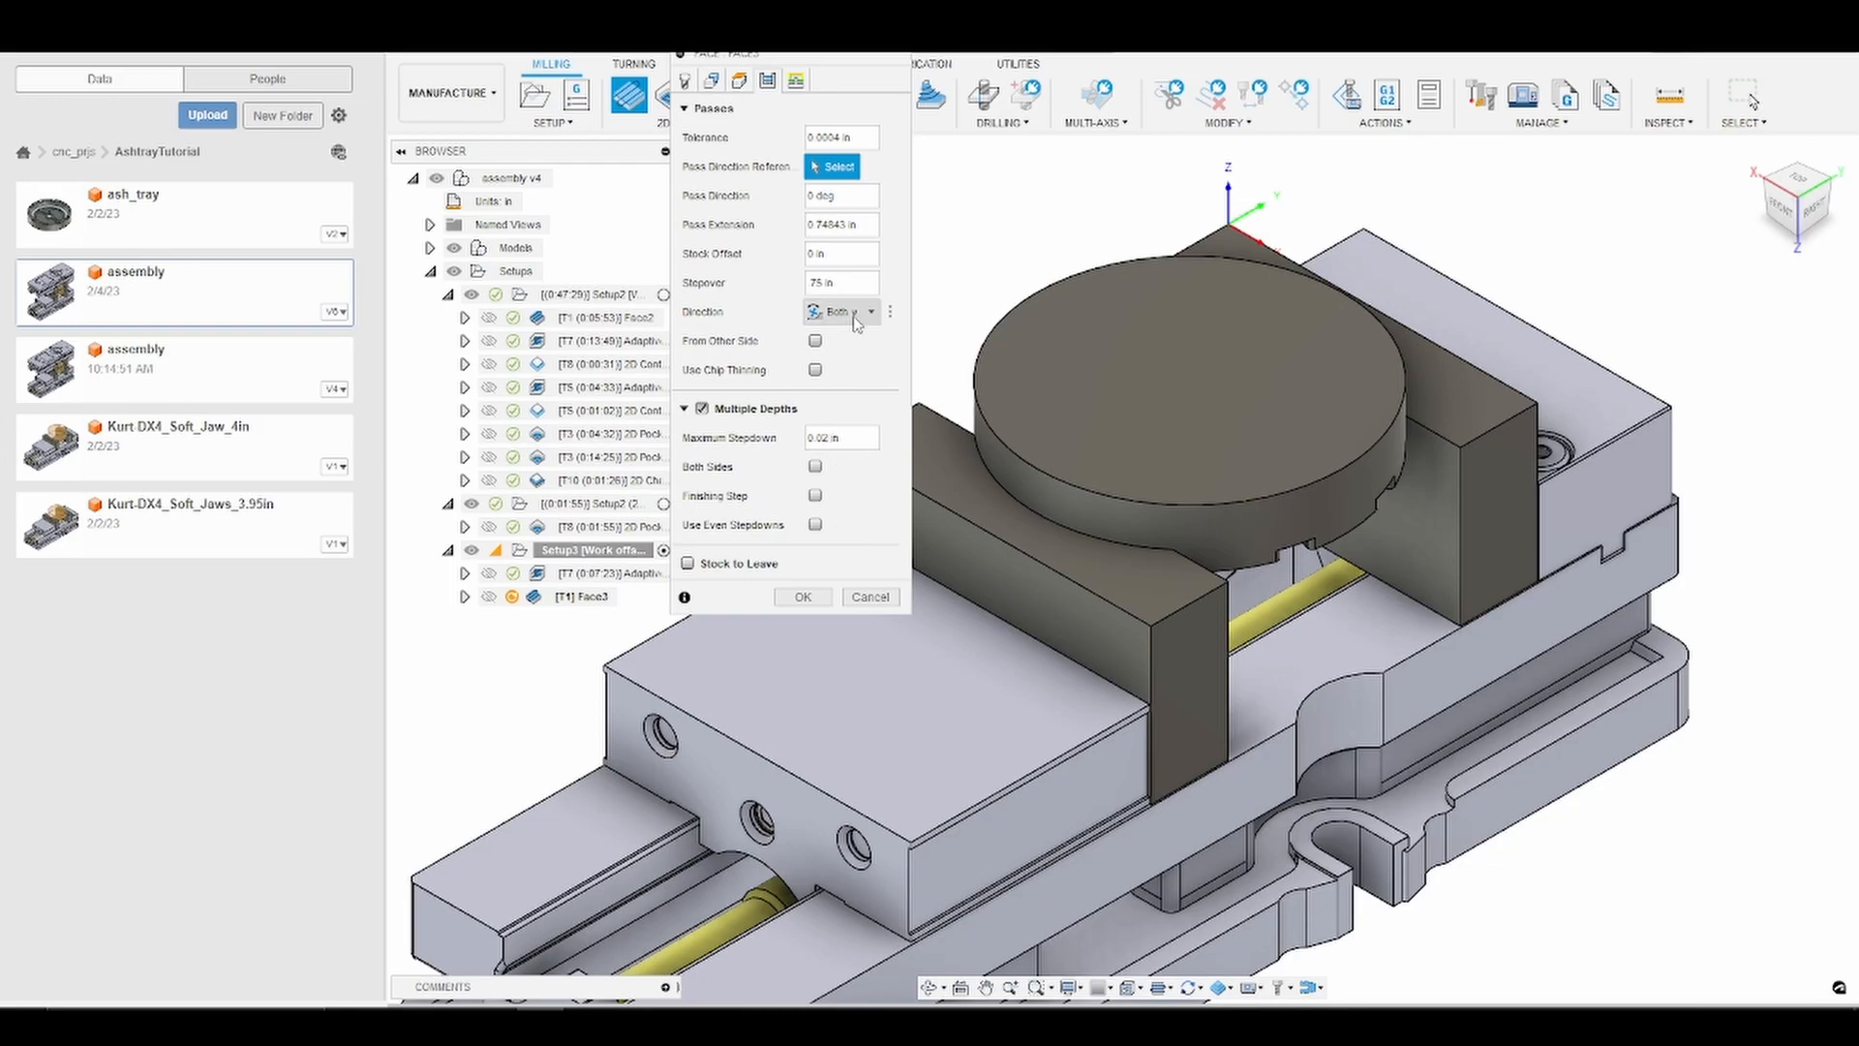
click(815, 525)
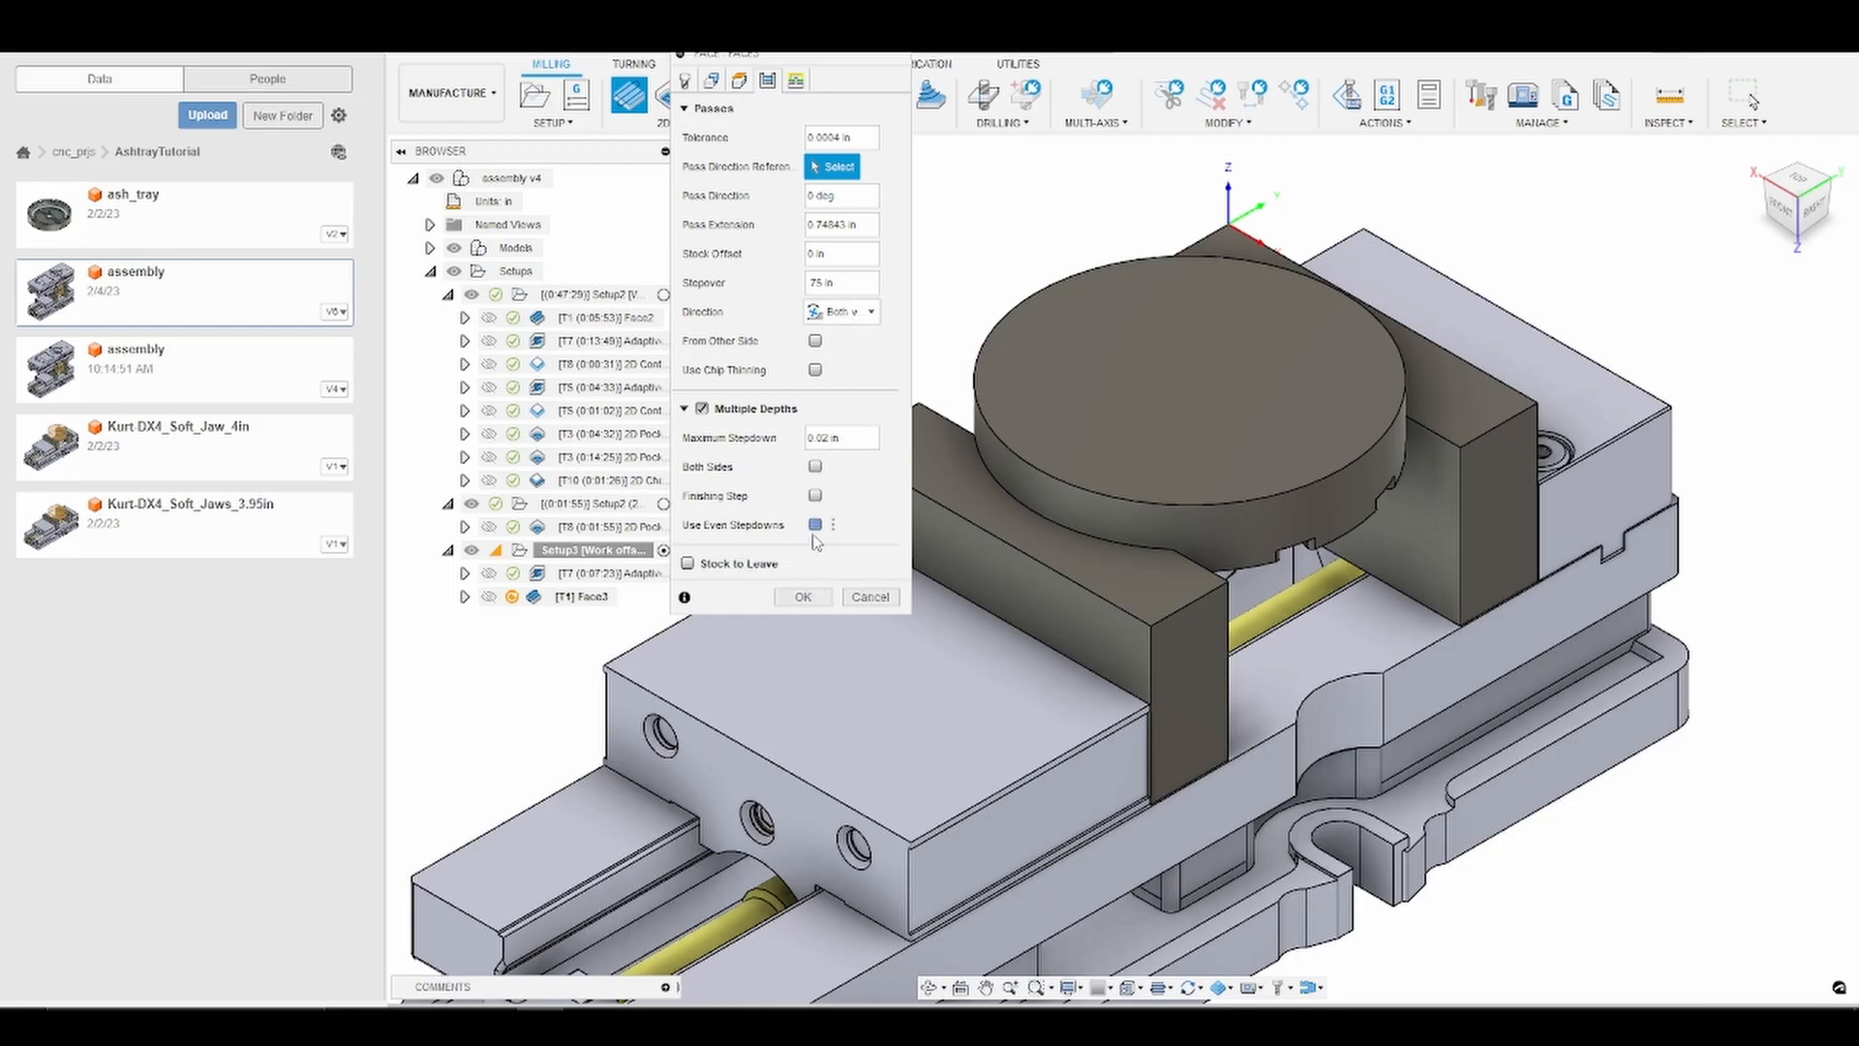
Enable Extend Before Retract for the facing operation, recheck its heights and passes, and generate the toolpath.
click(797, 82)
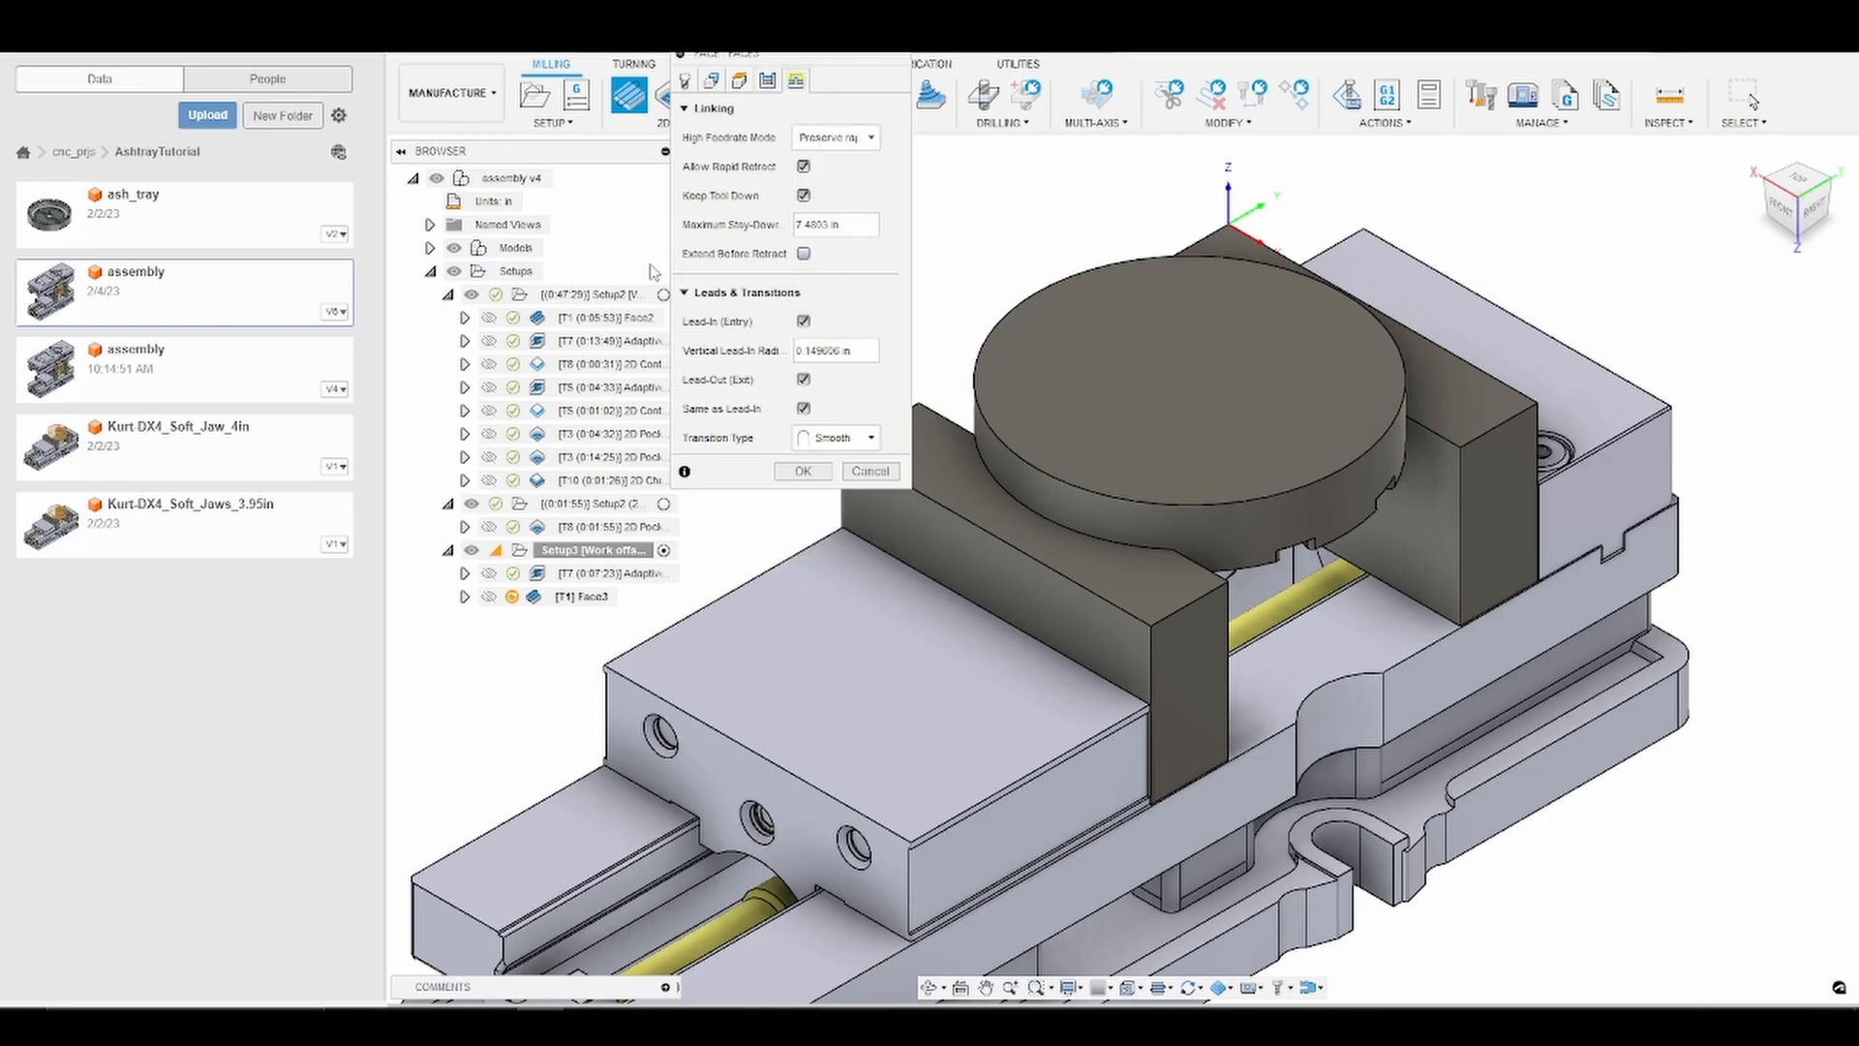
click(804, 254)
click(767, 82)
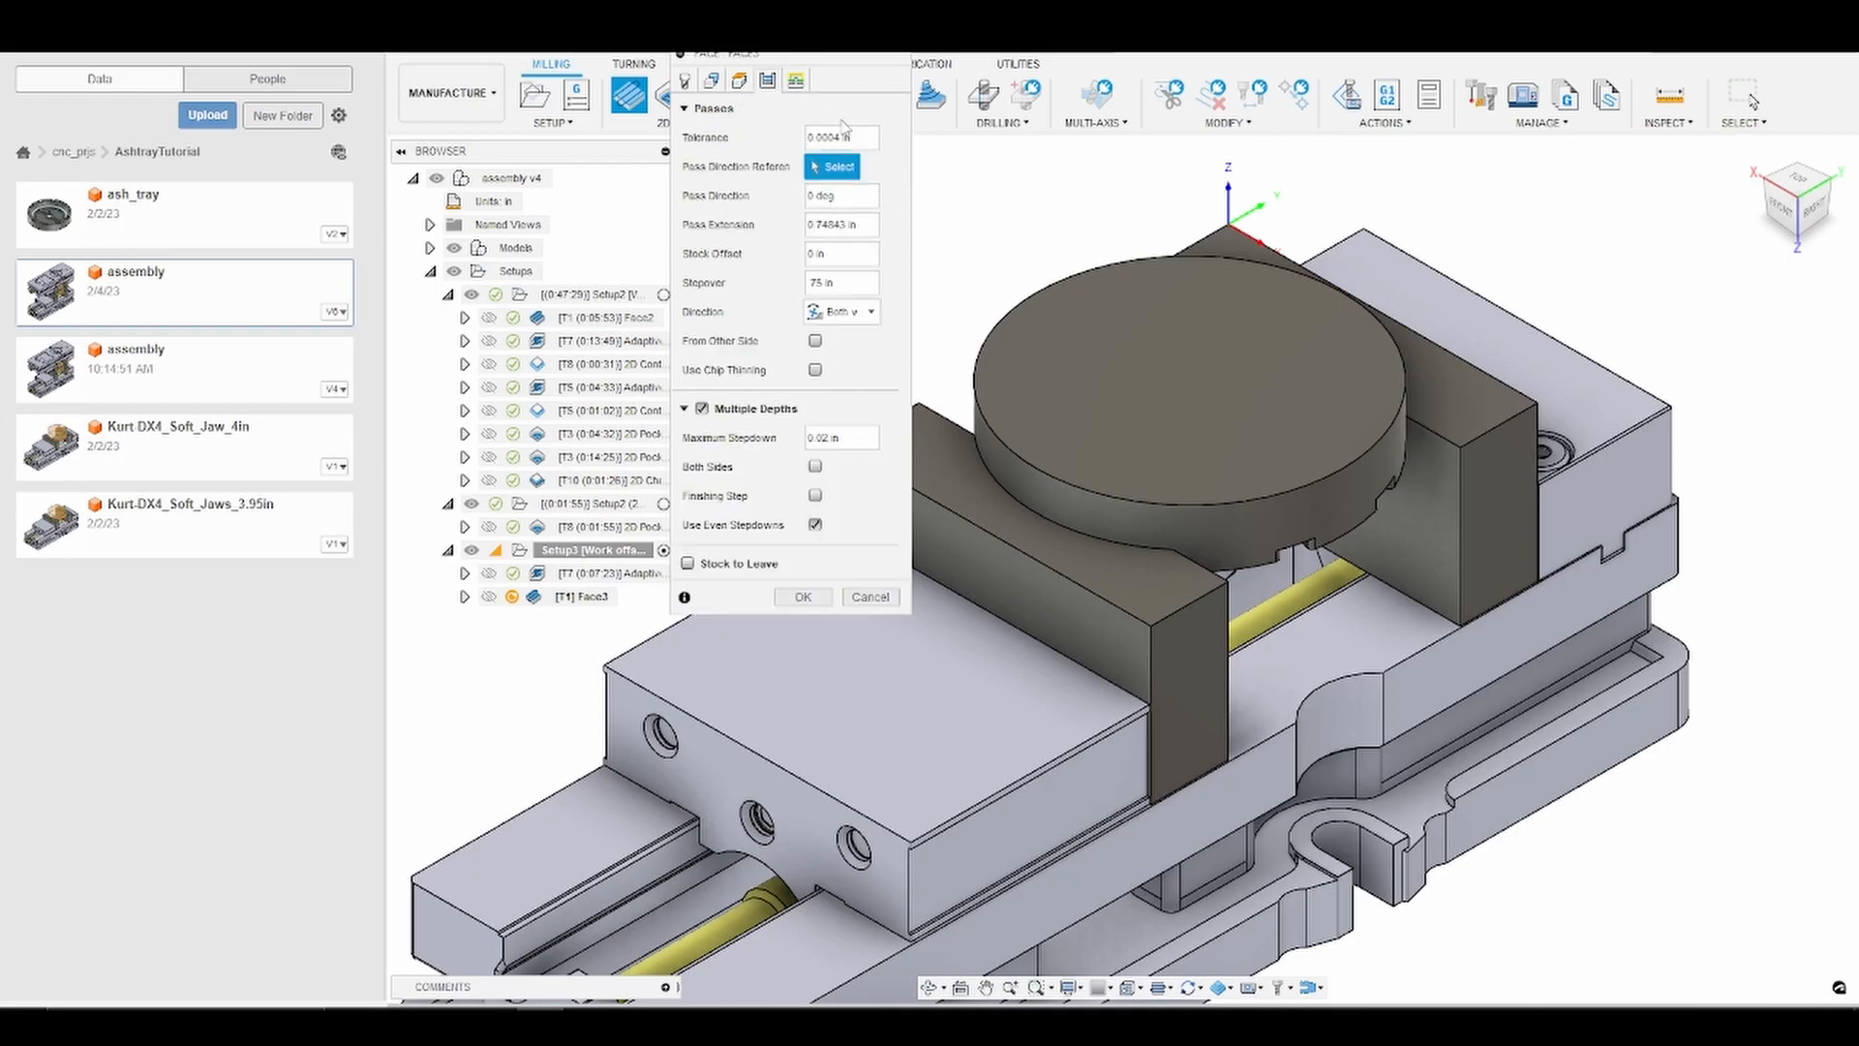
click(739, 81)
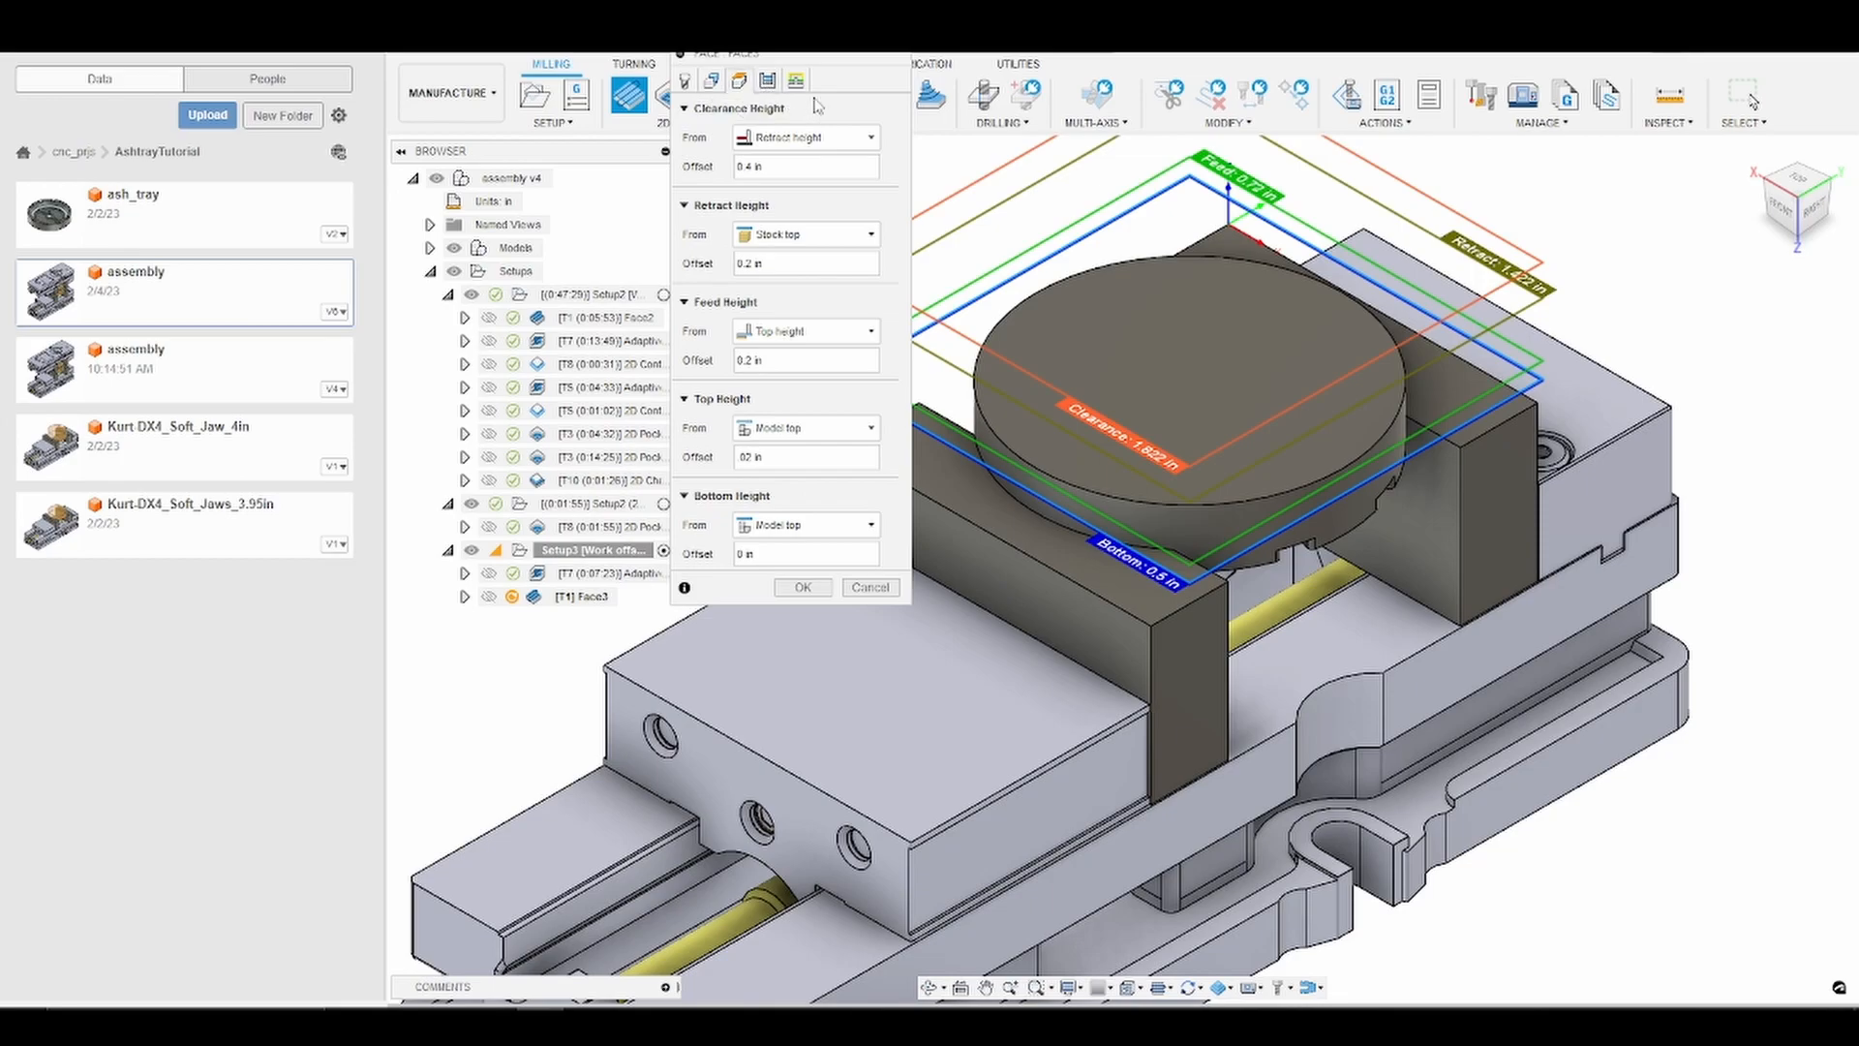
click(768, 81)
click(796, 81)
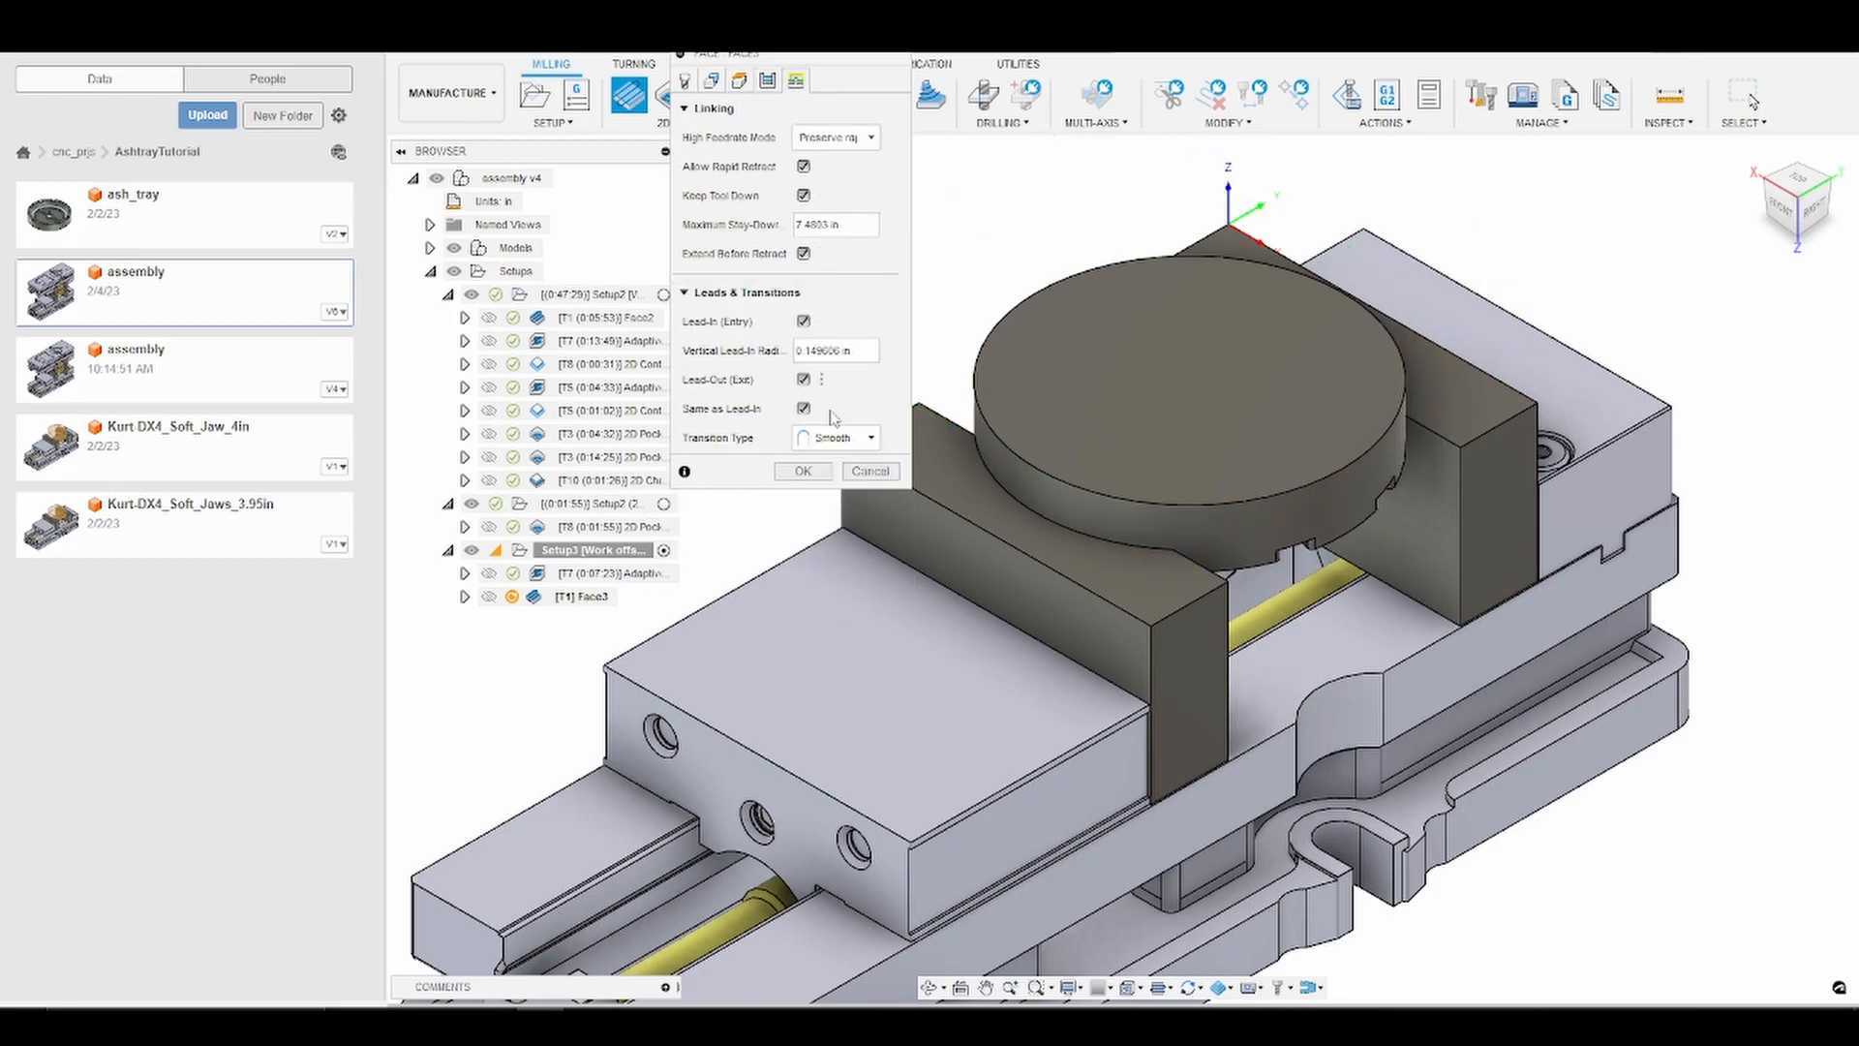
click(810, 471)
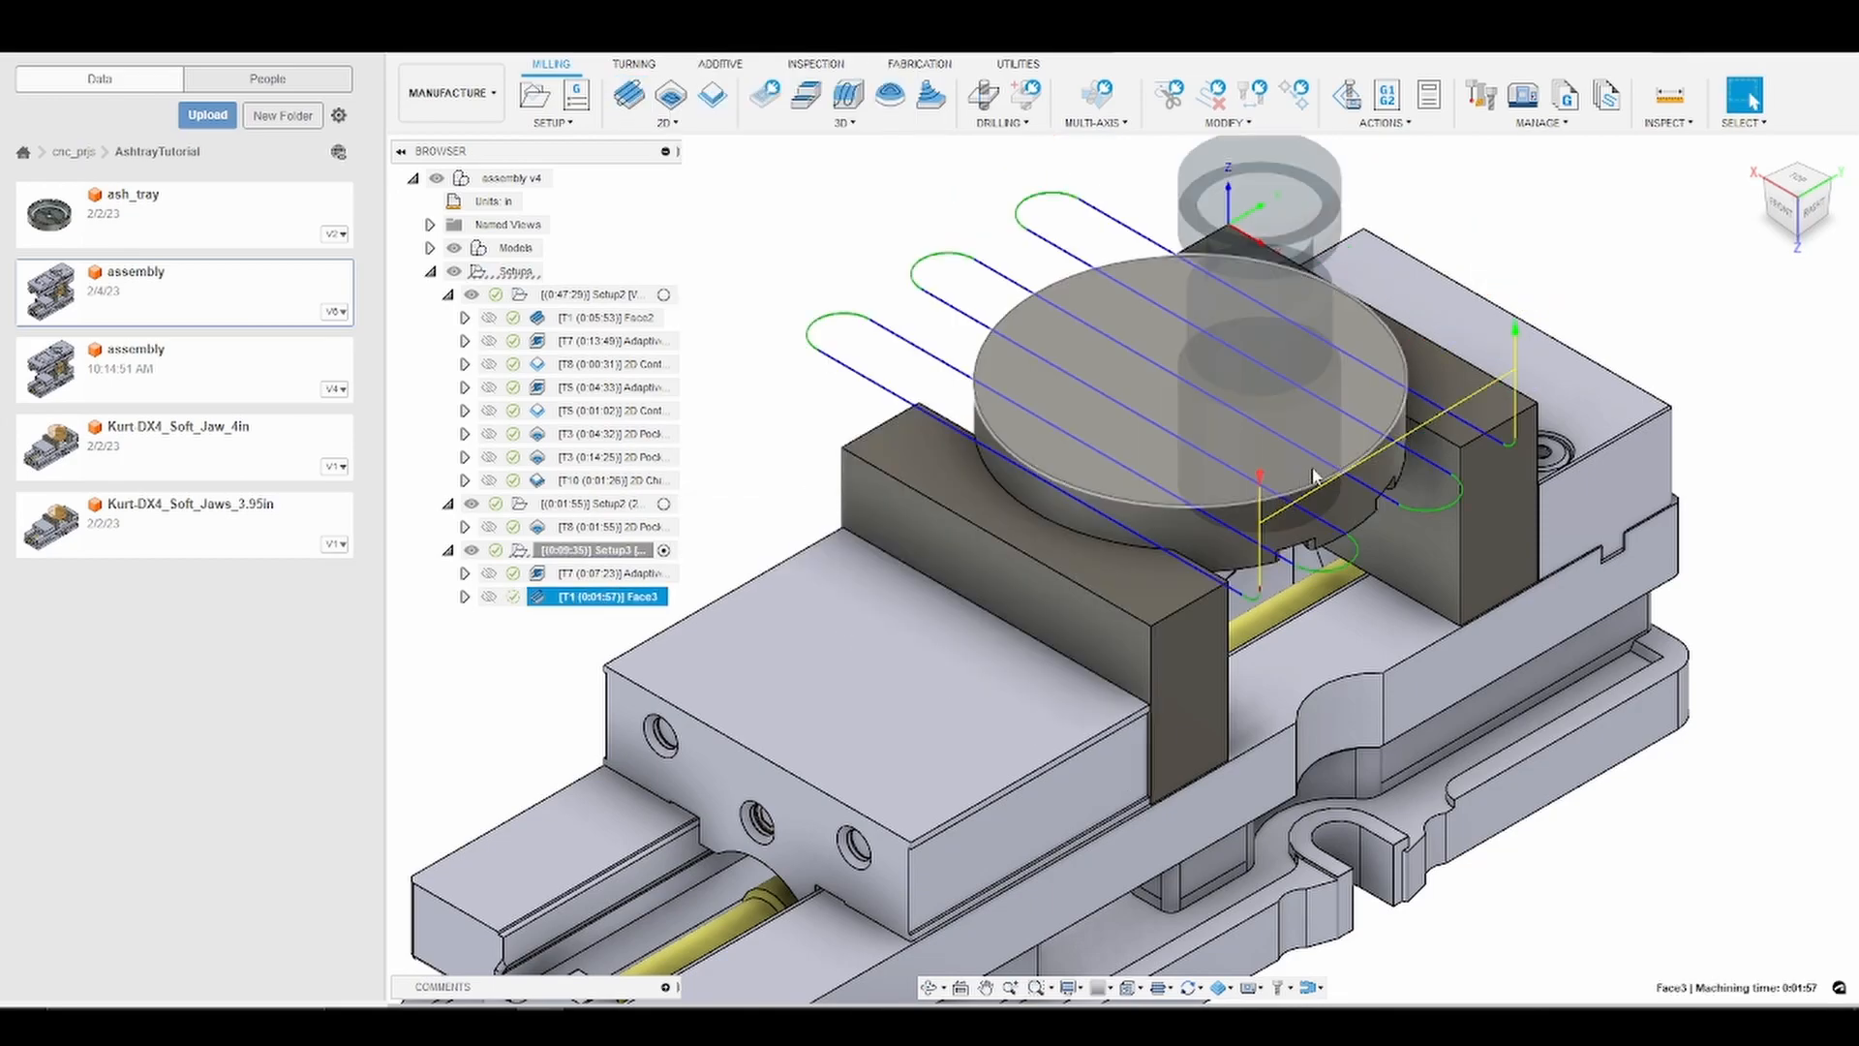
Simulate the facing toolpath on the round stock with faster playback, and exit the simulation when the cut is complete.
right_click(615, 600)
click(803, 138)
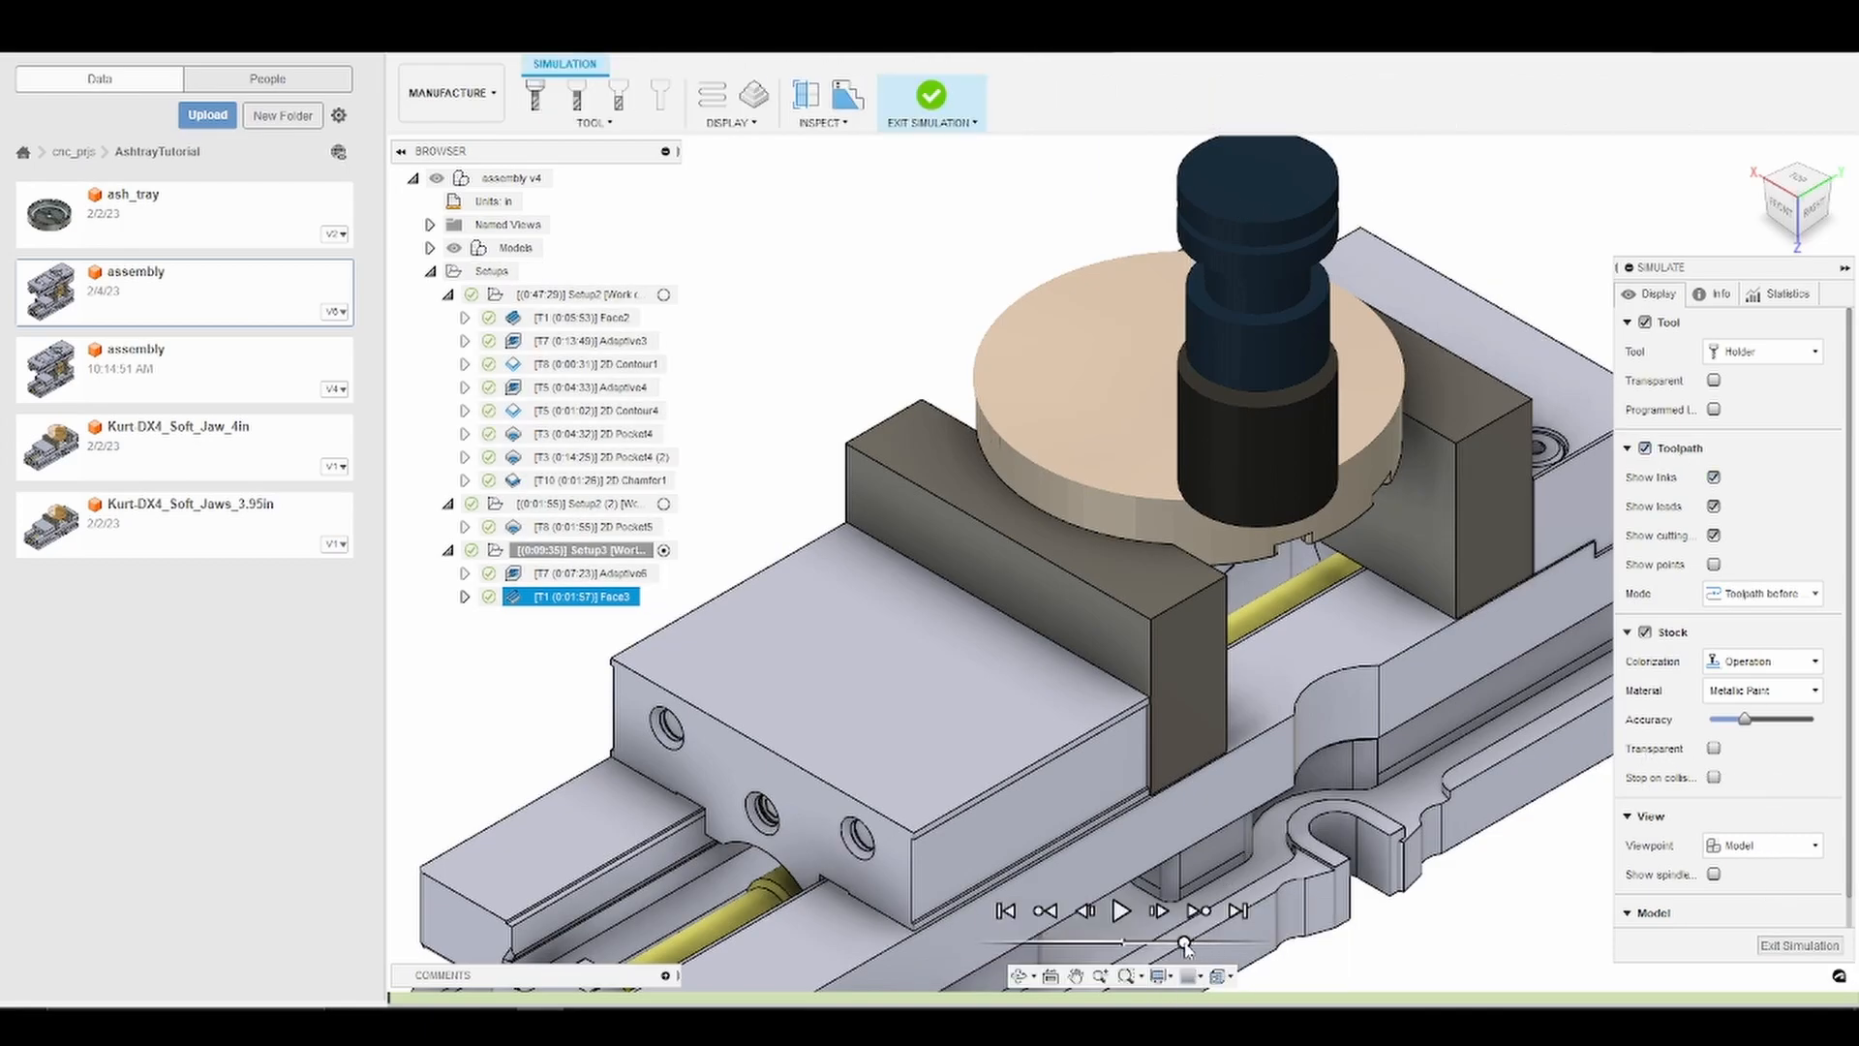
click(1120, 911)
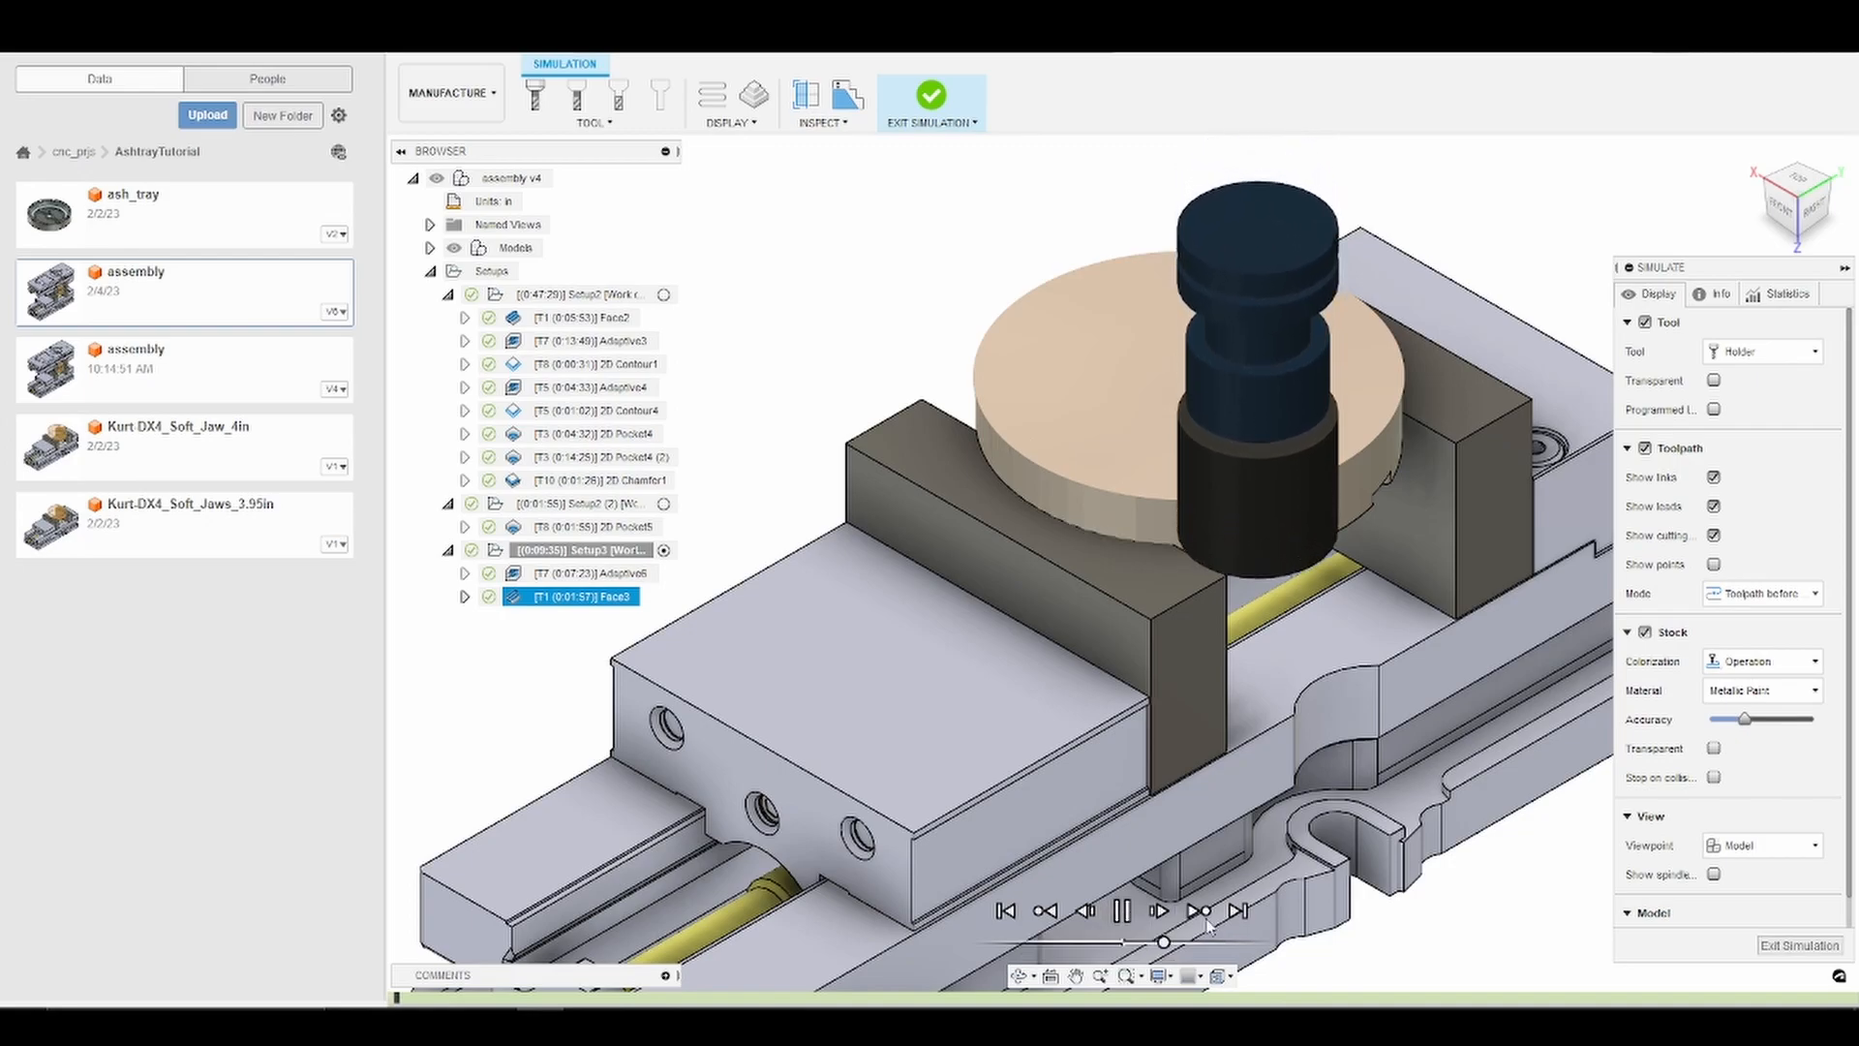
drag(1164, 944, 1186, 944)
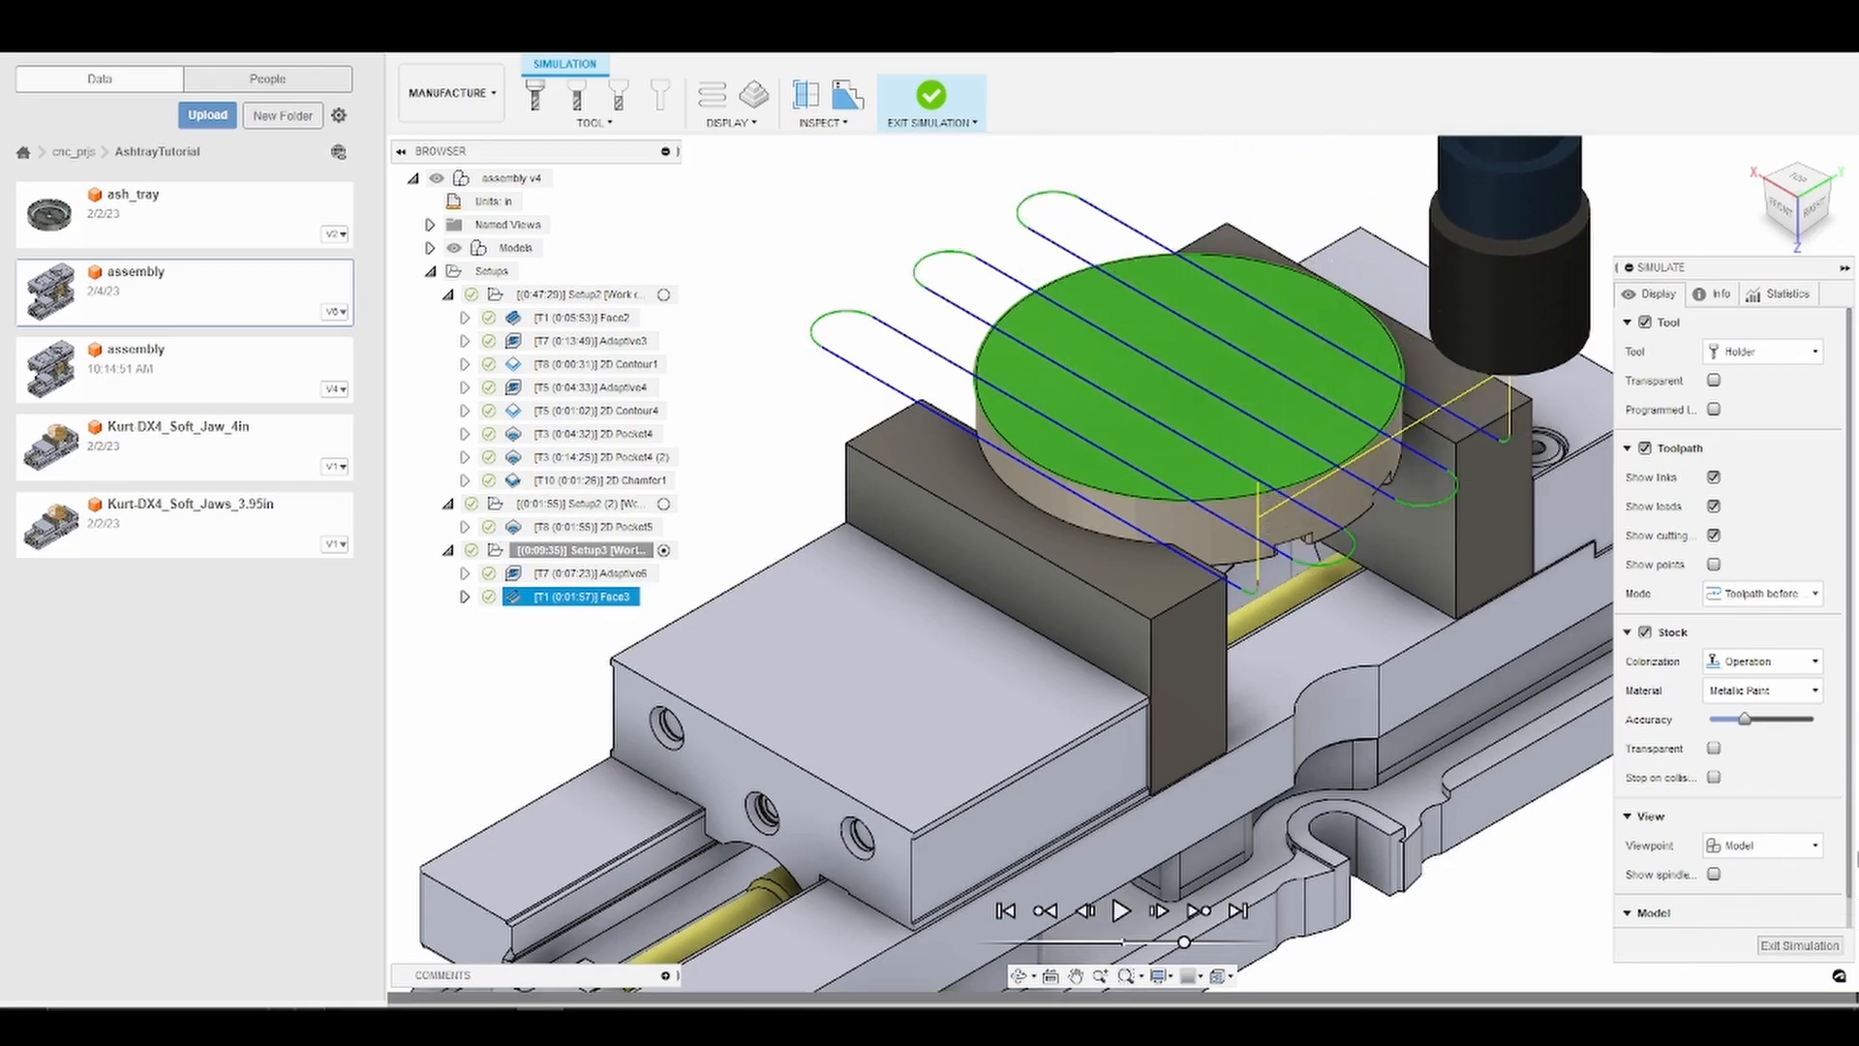
click(1798, 944)
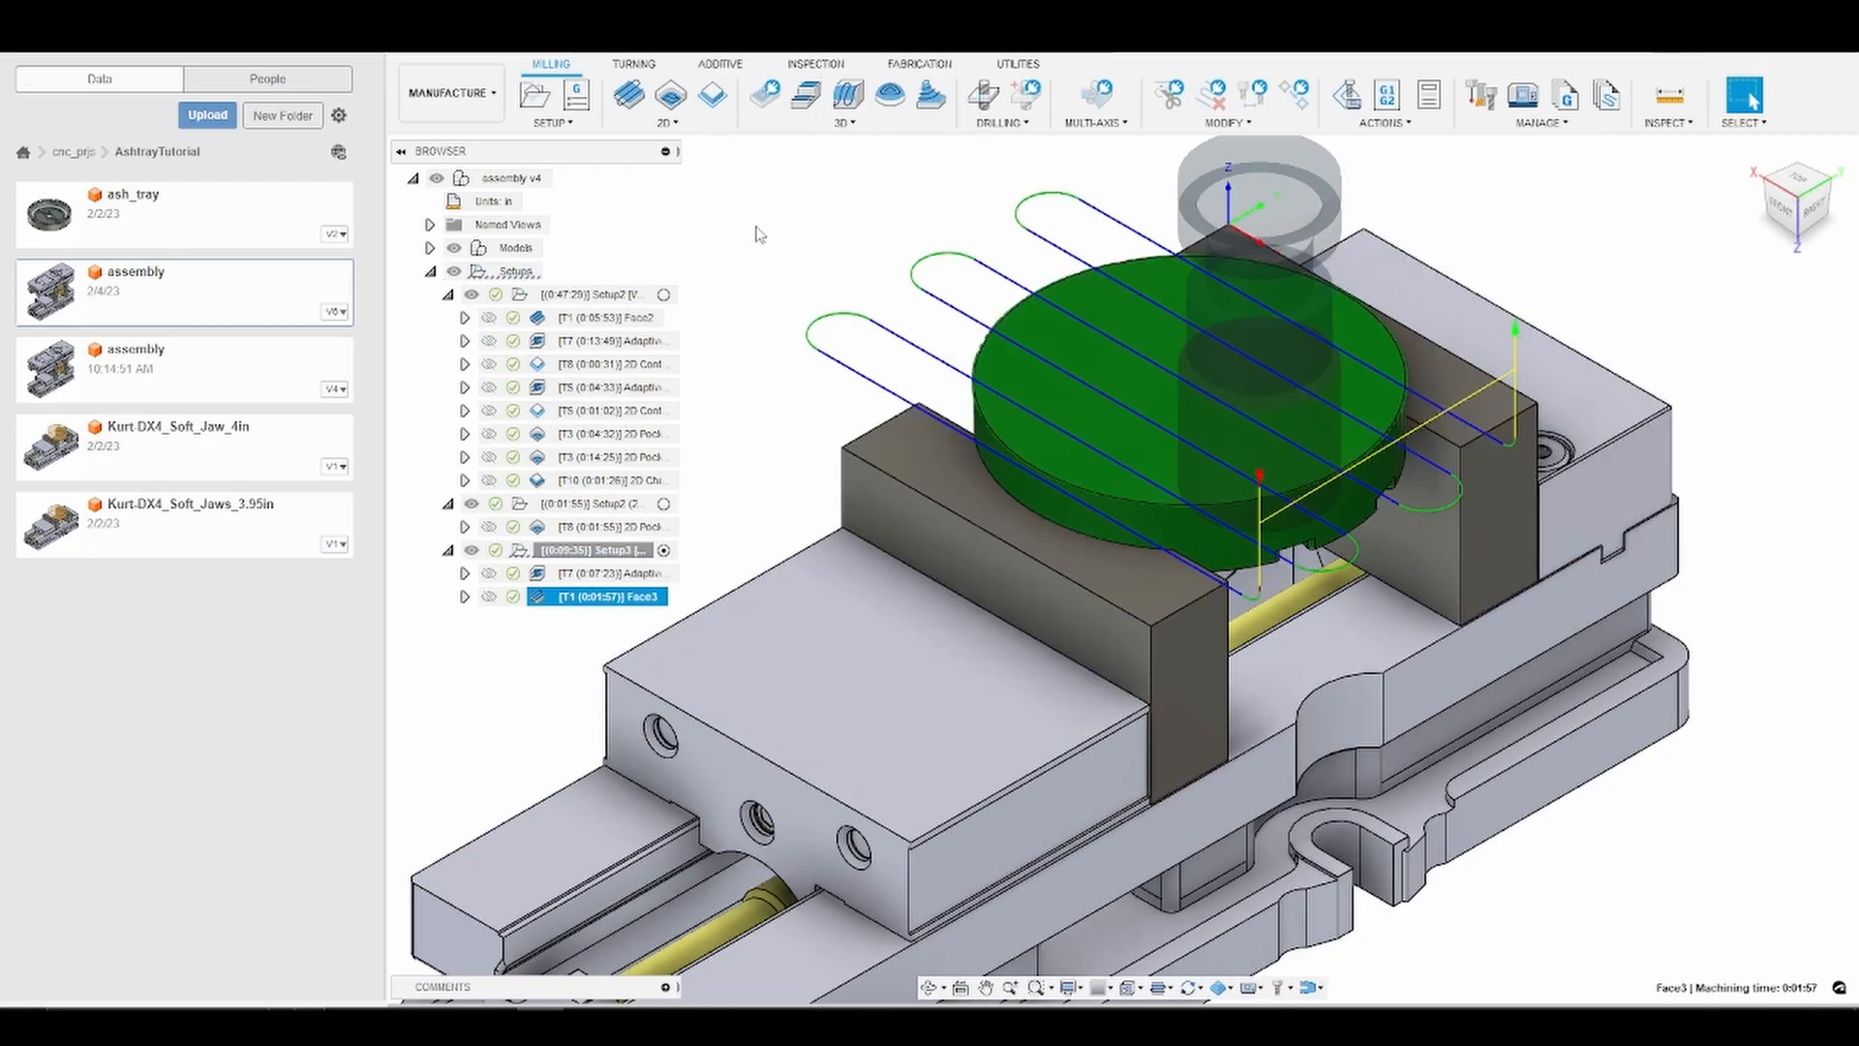
Start a 2D Chamfer operation in Setup3 with tool 10, the 1/4" 45° lemur chamfer from the 770m+ library.
click(664, 122)
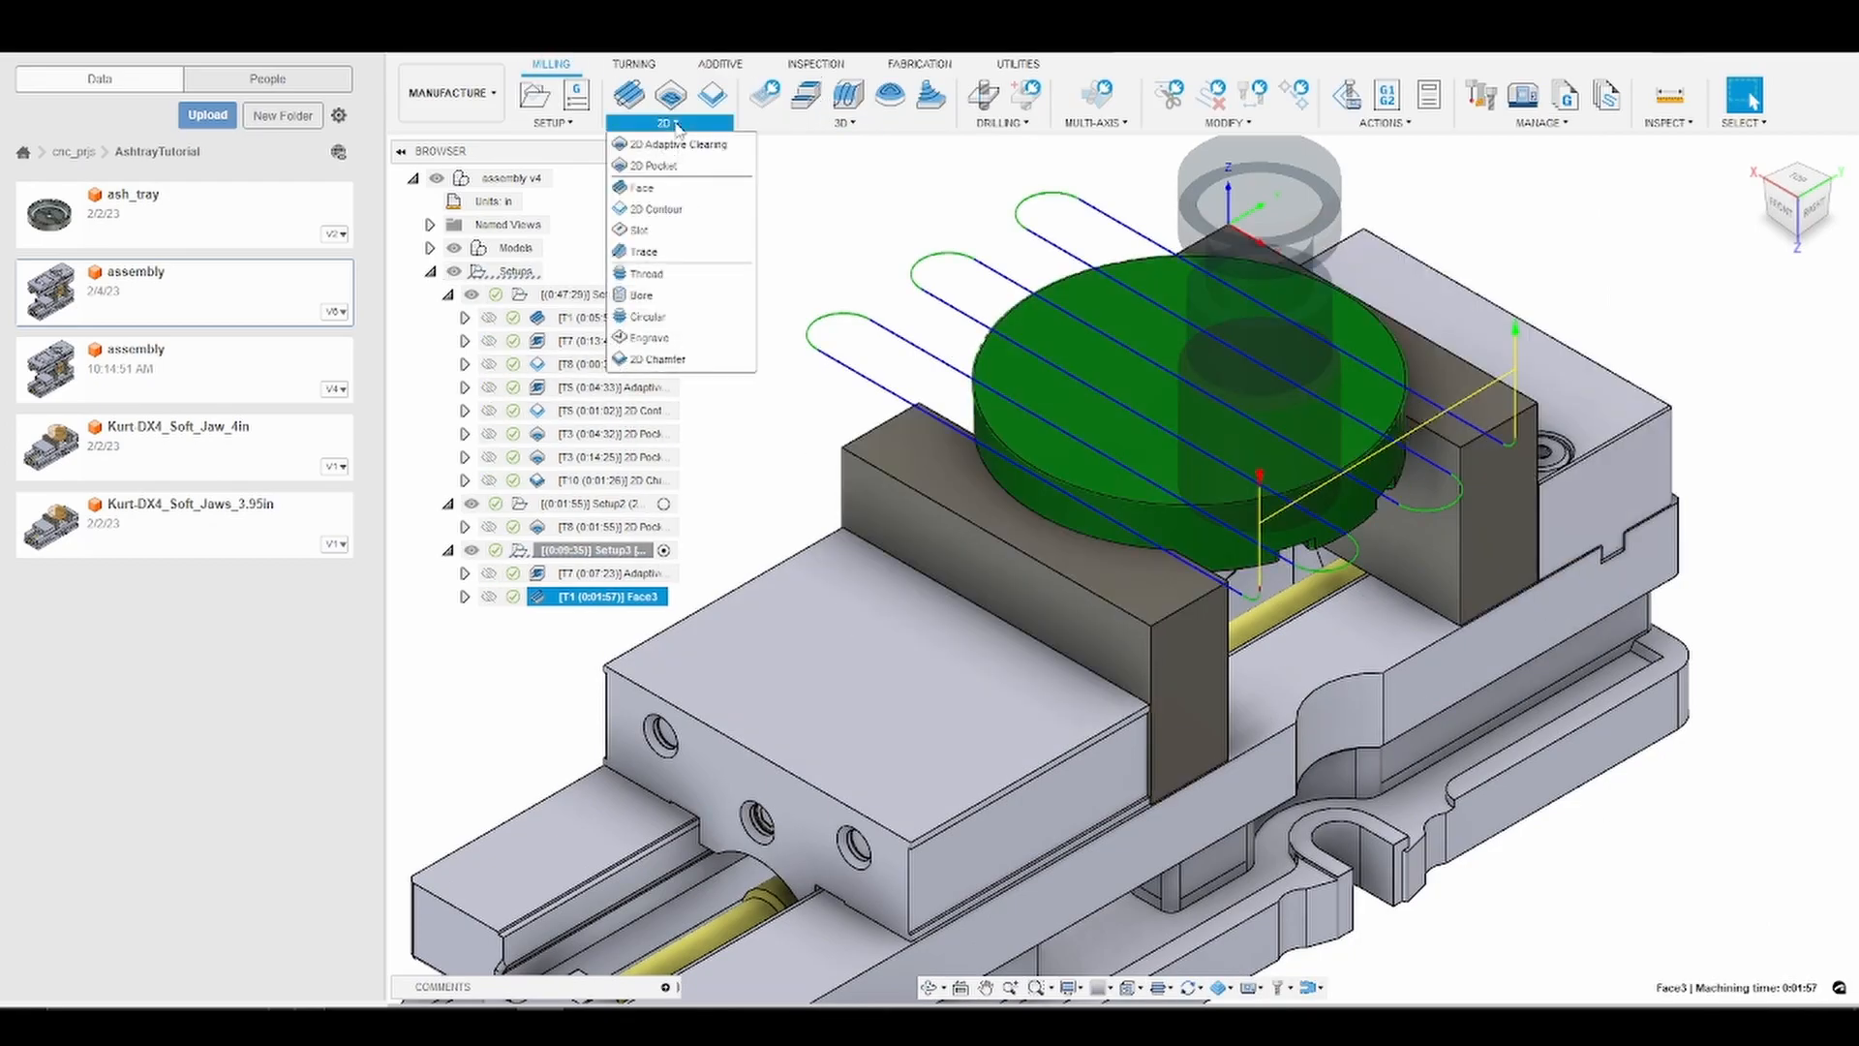
click(705, 358)
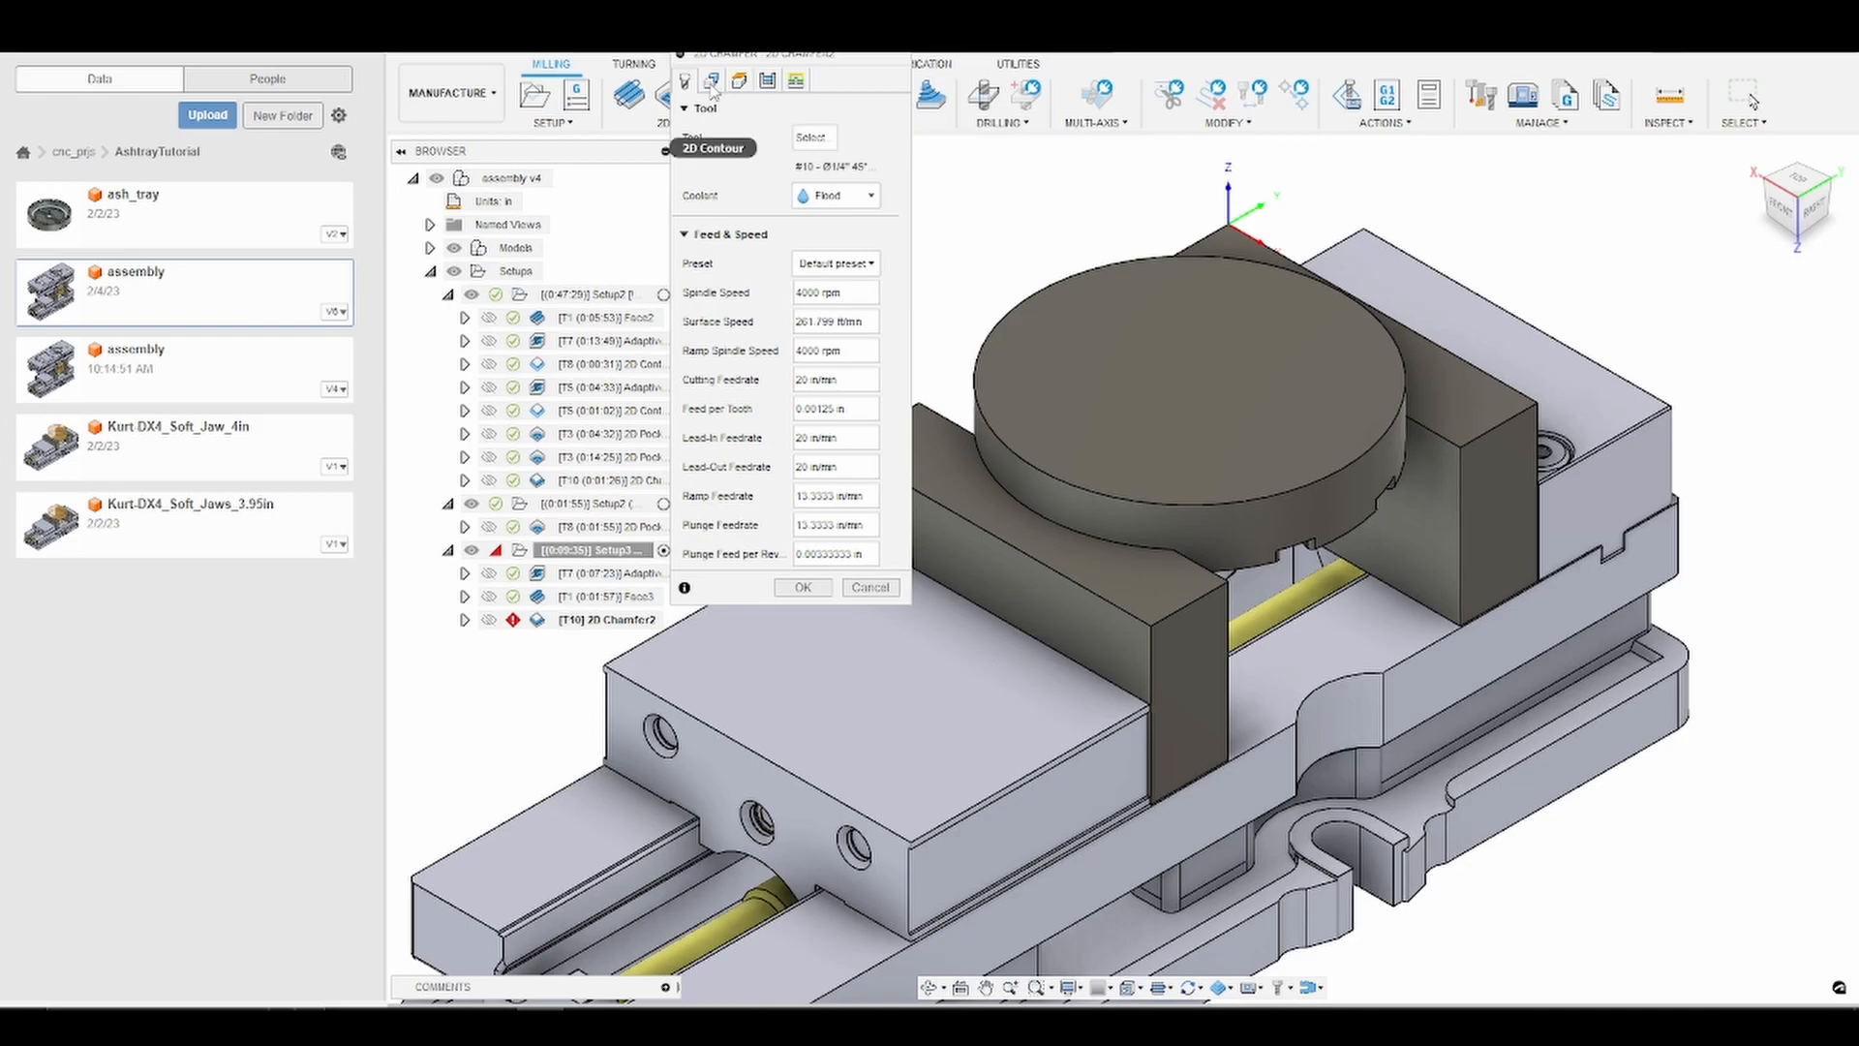
click(811, 137)
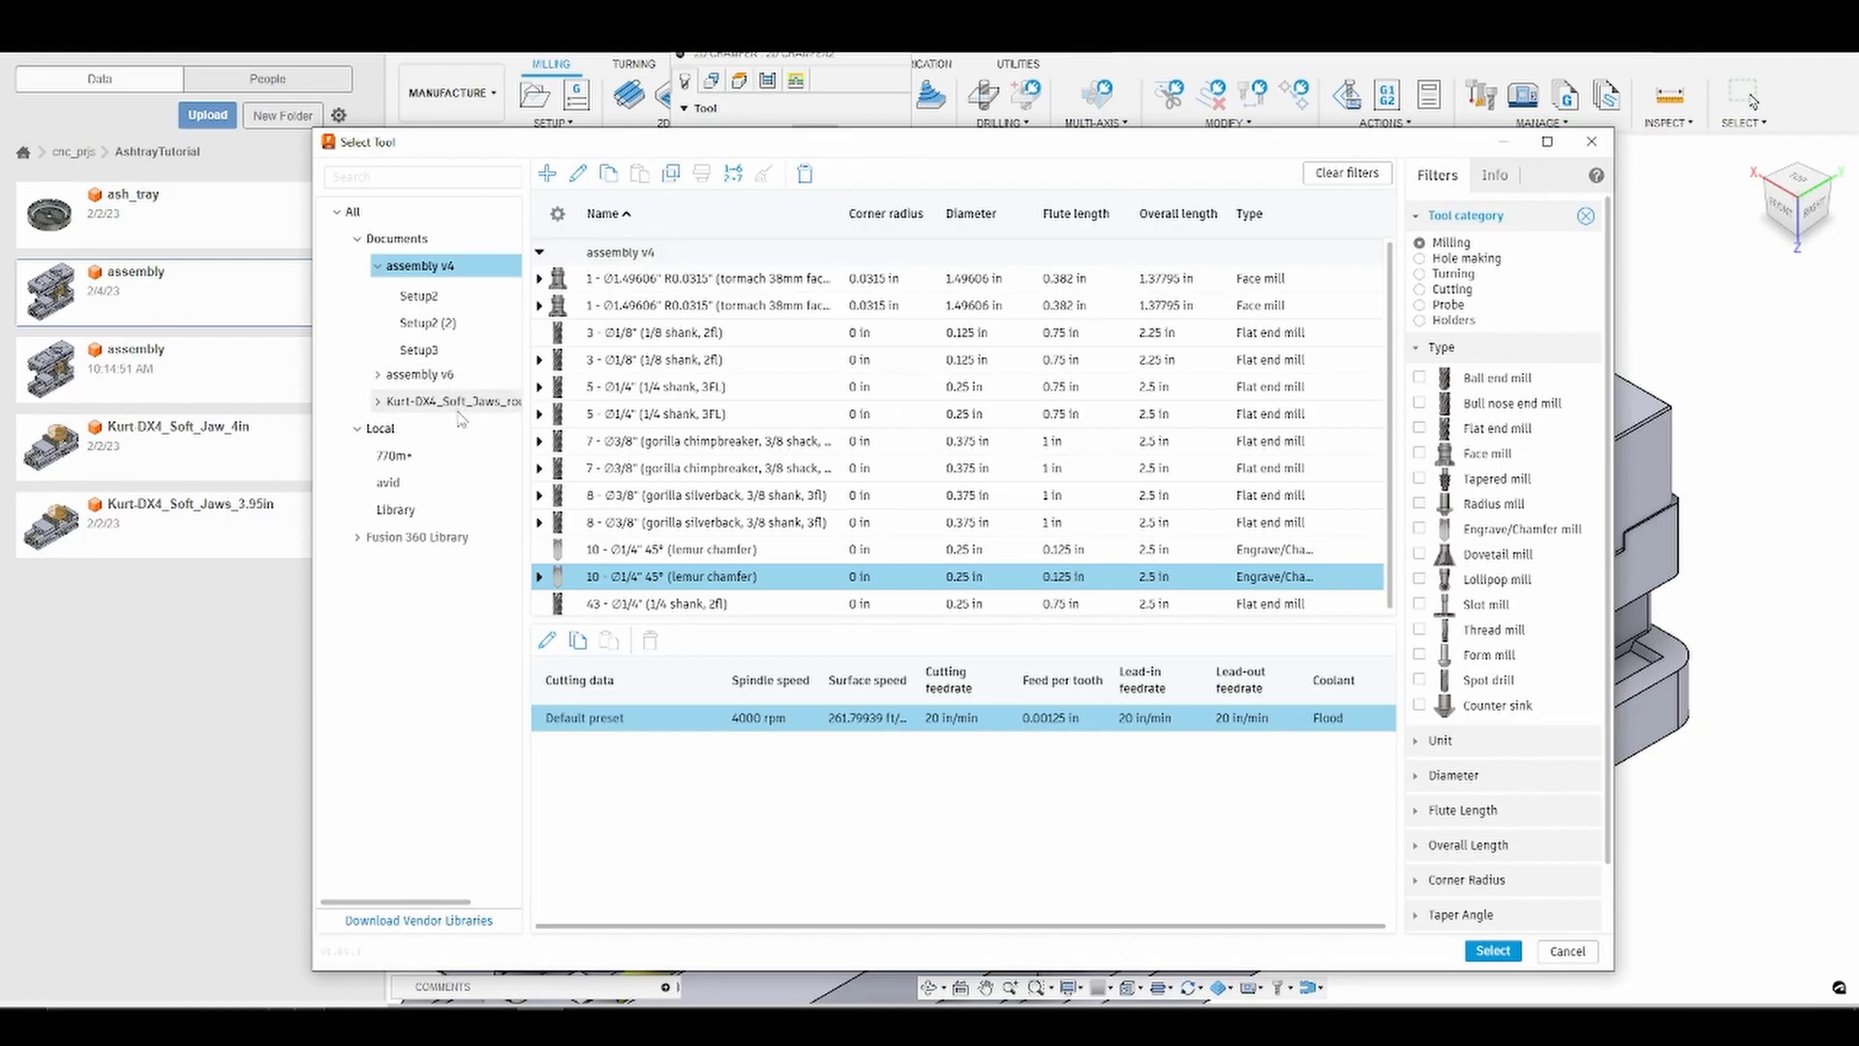
click(407, 456)
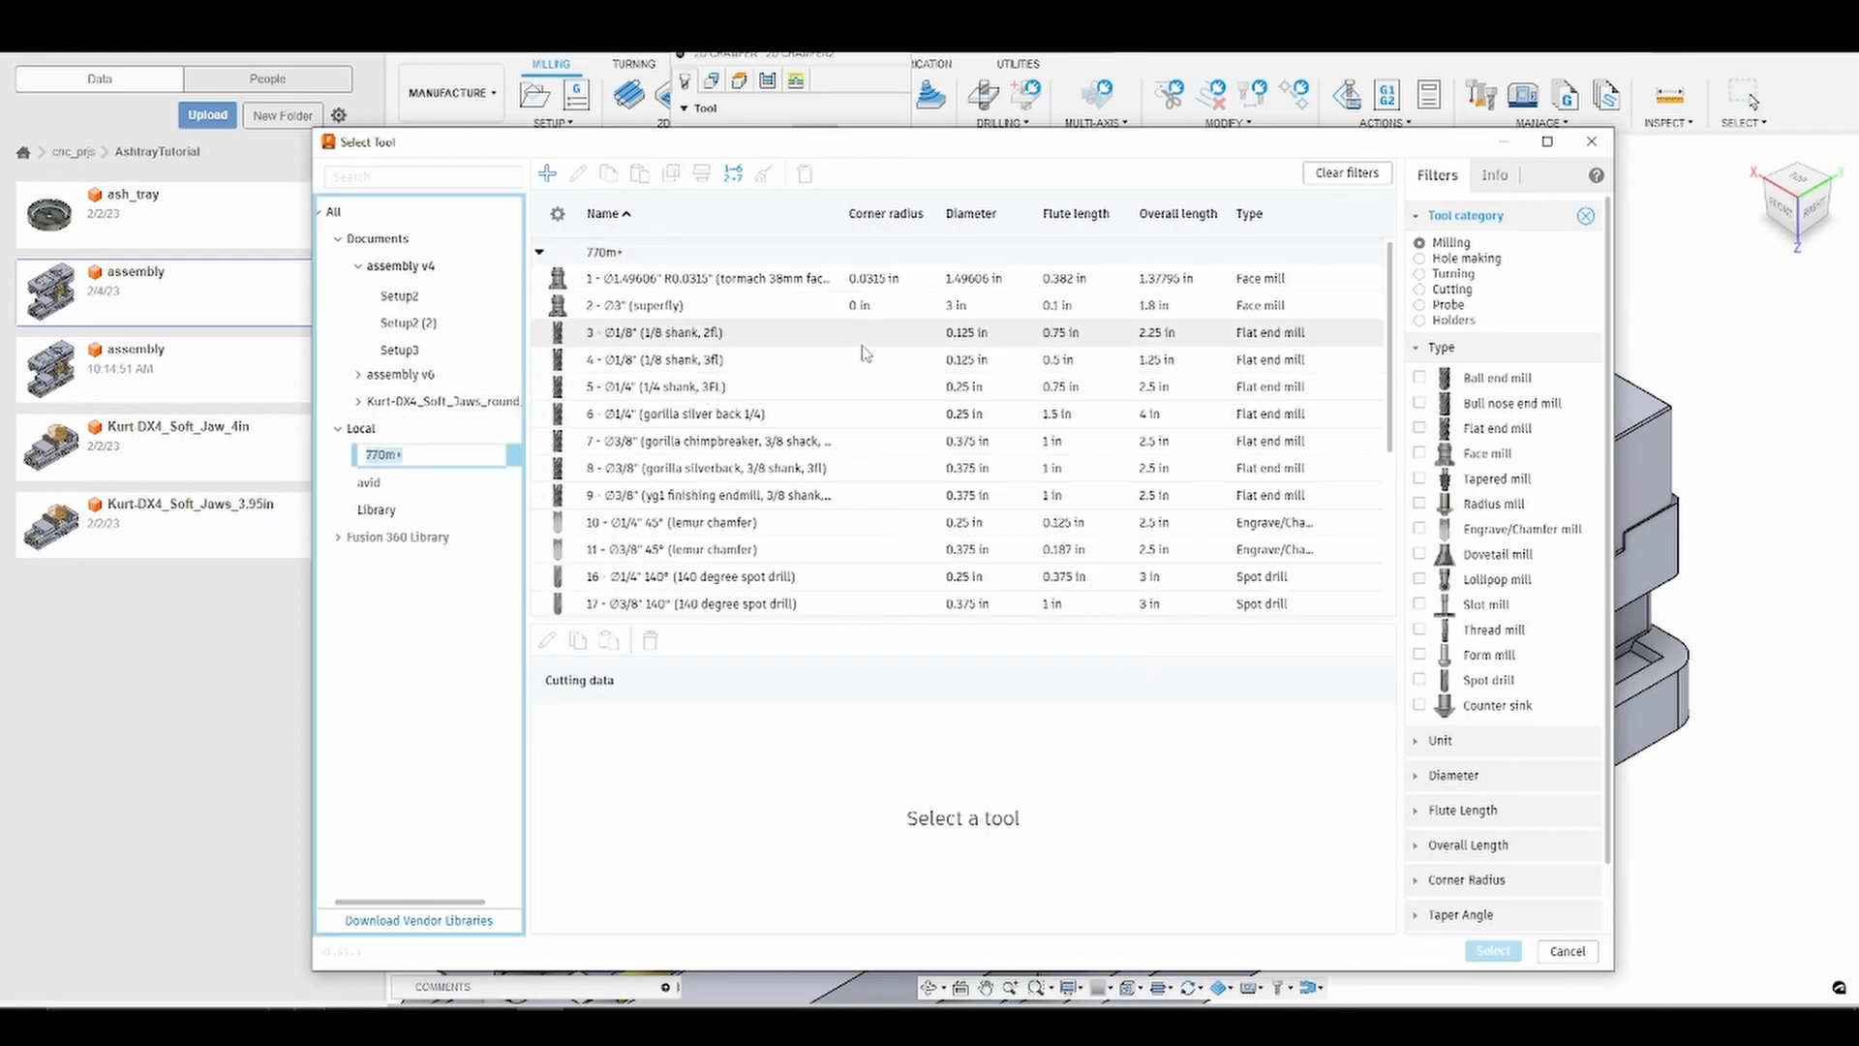
click(733, 524)
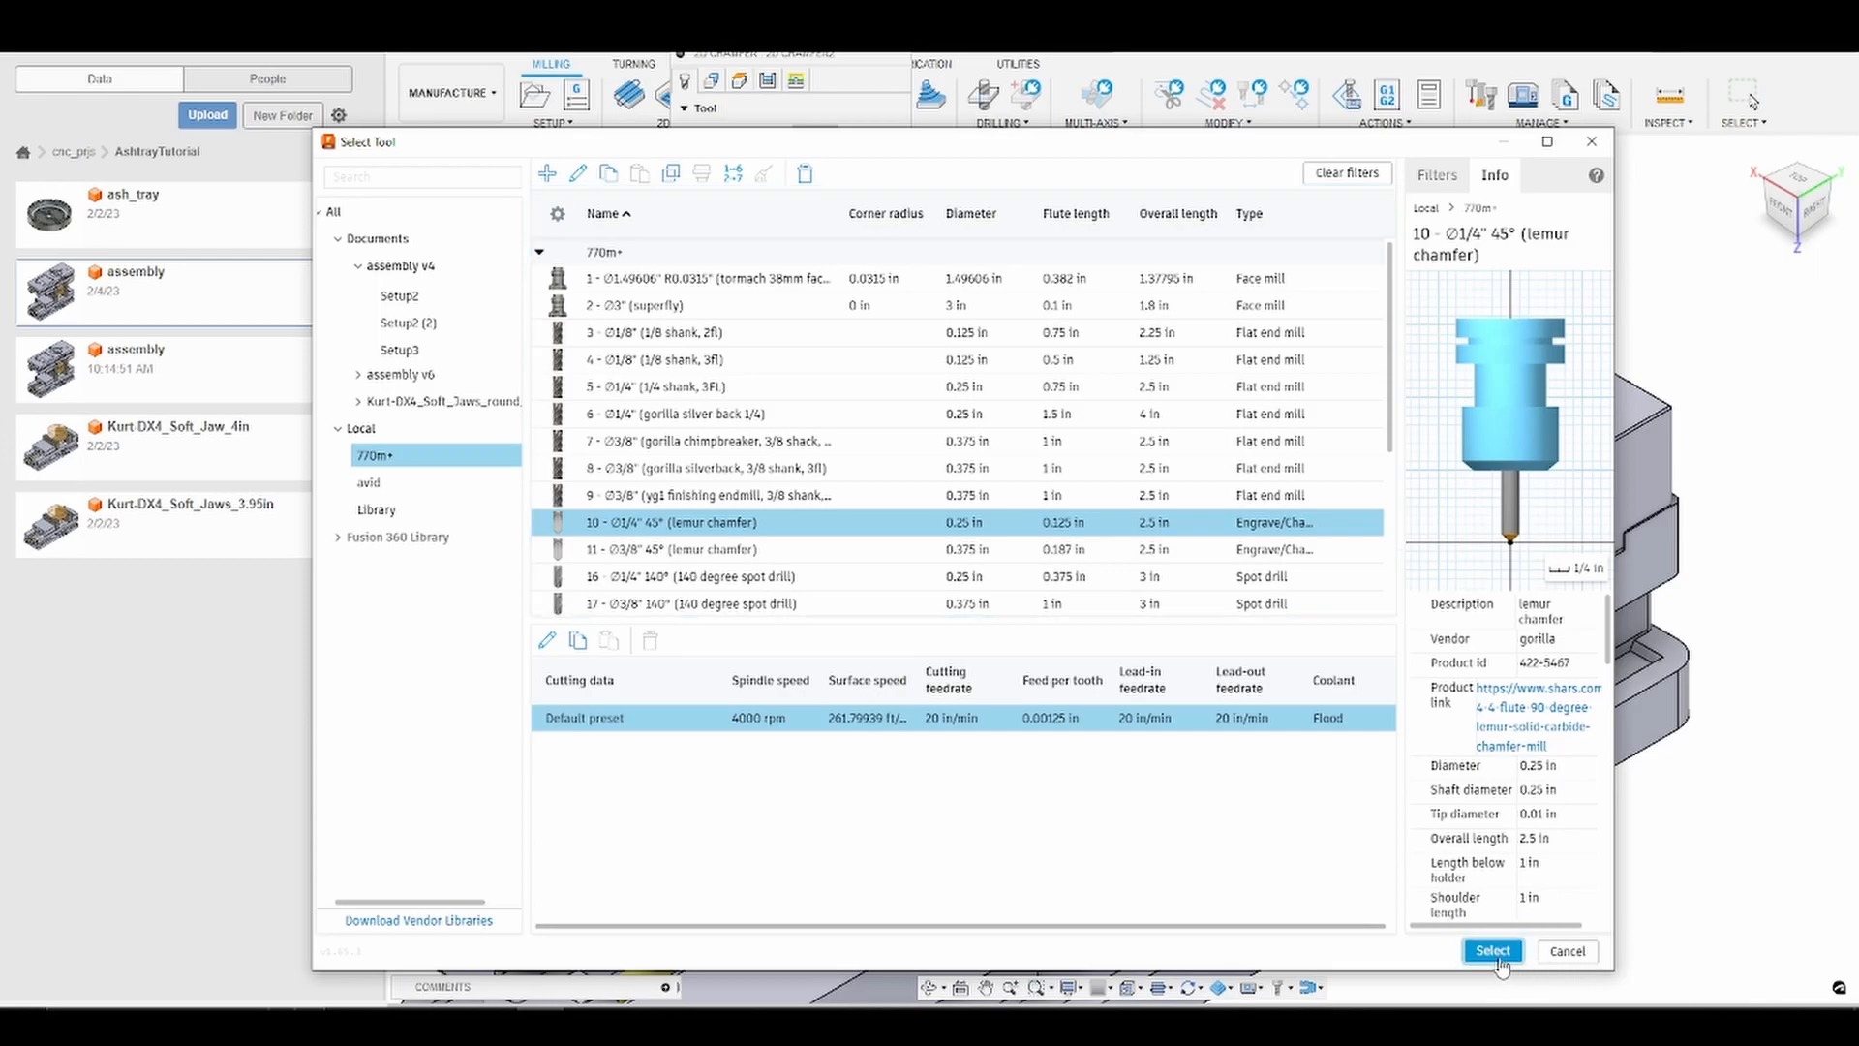
click(1492, 951)
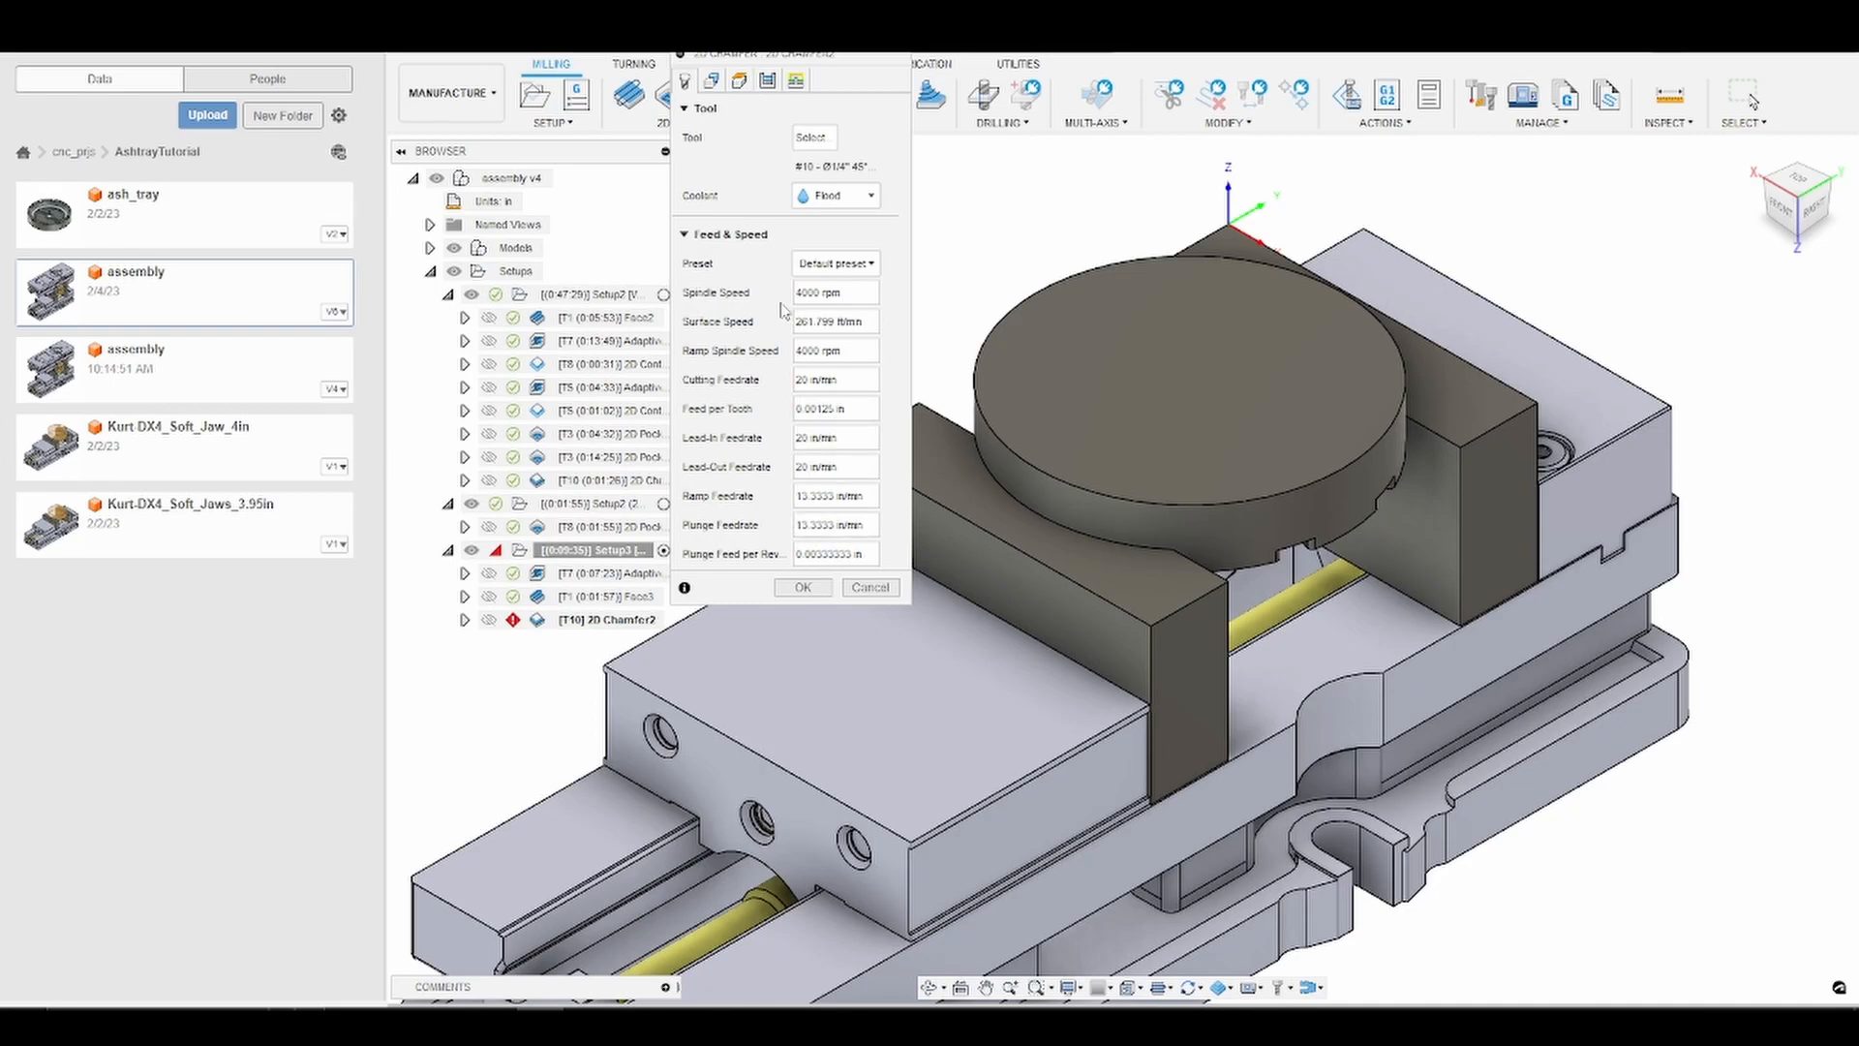
Select the disc's upper circular outer edge as the chamfer contour.
click(712, 81)
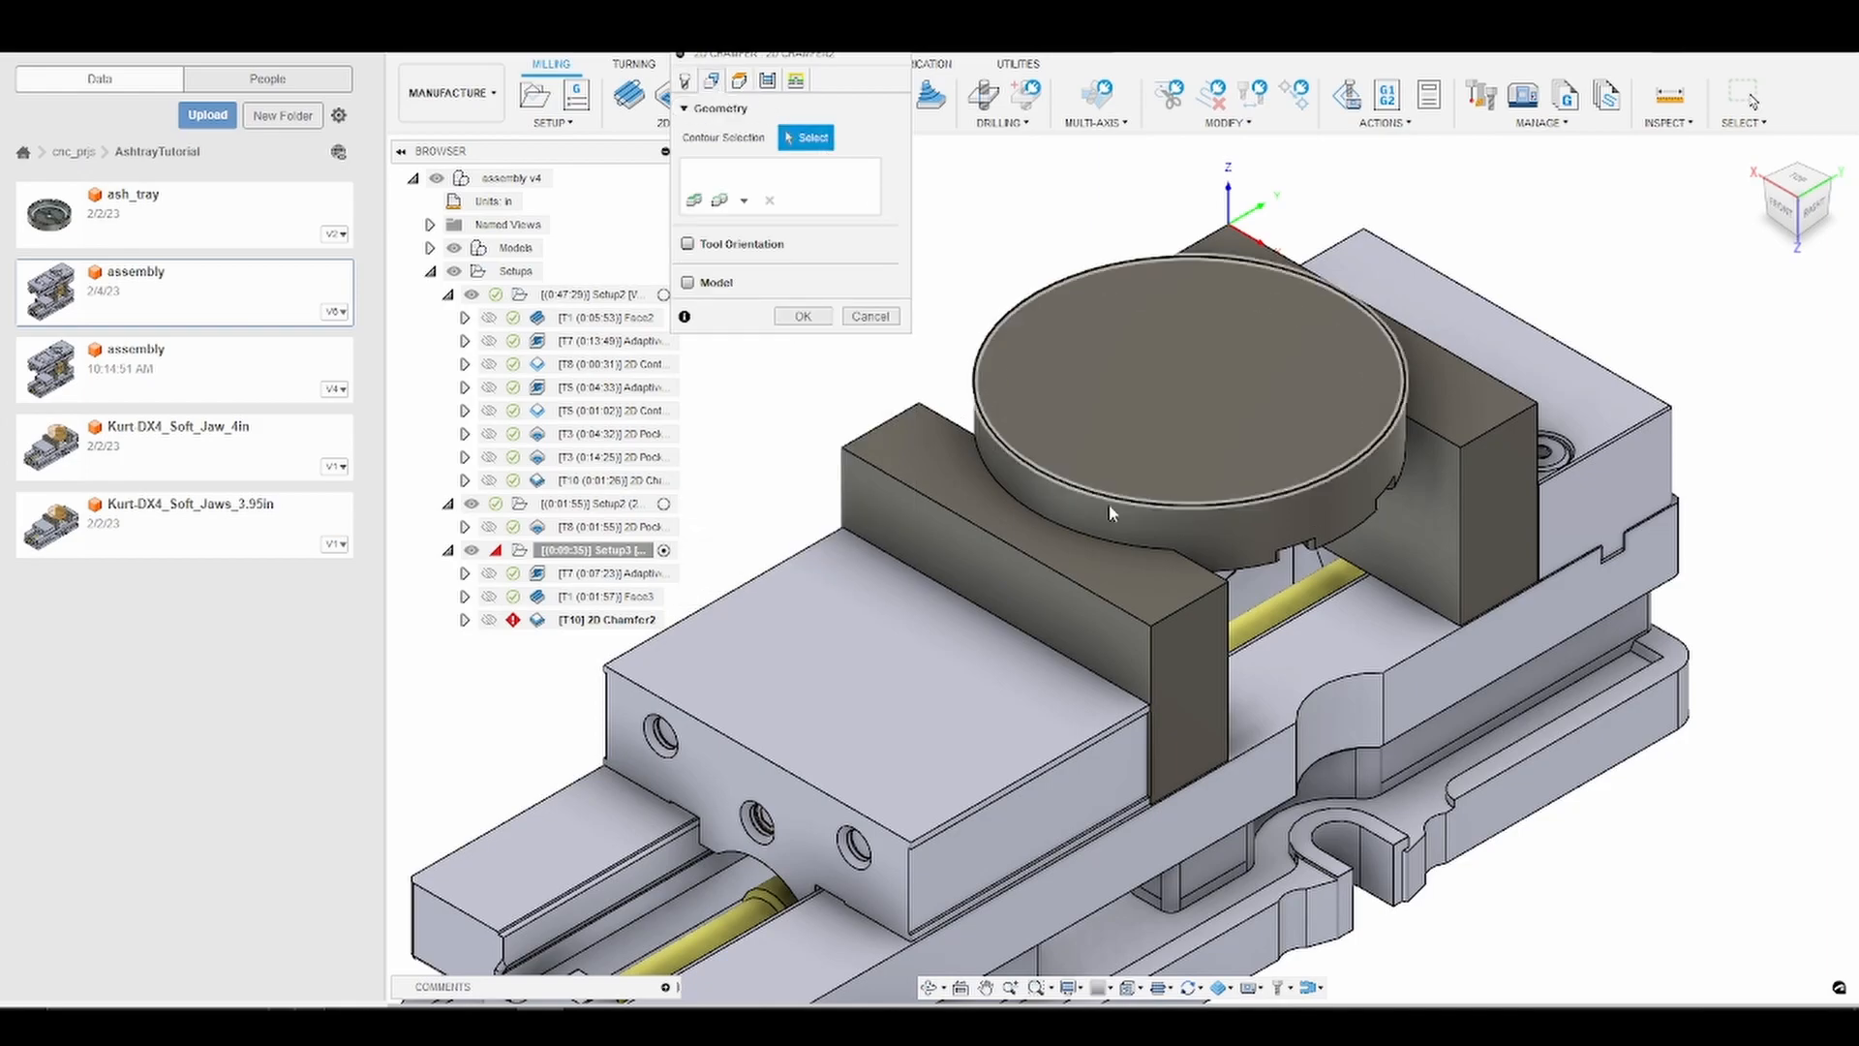
click(1368, 453)
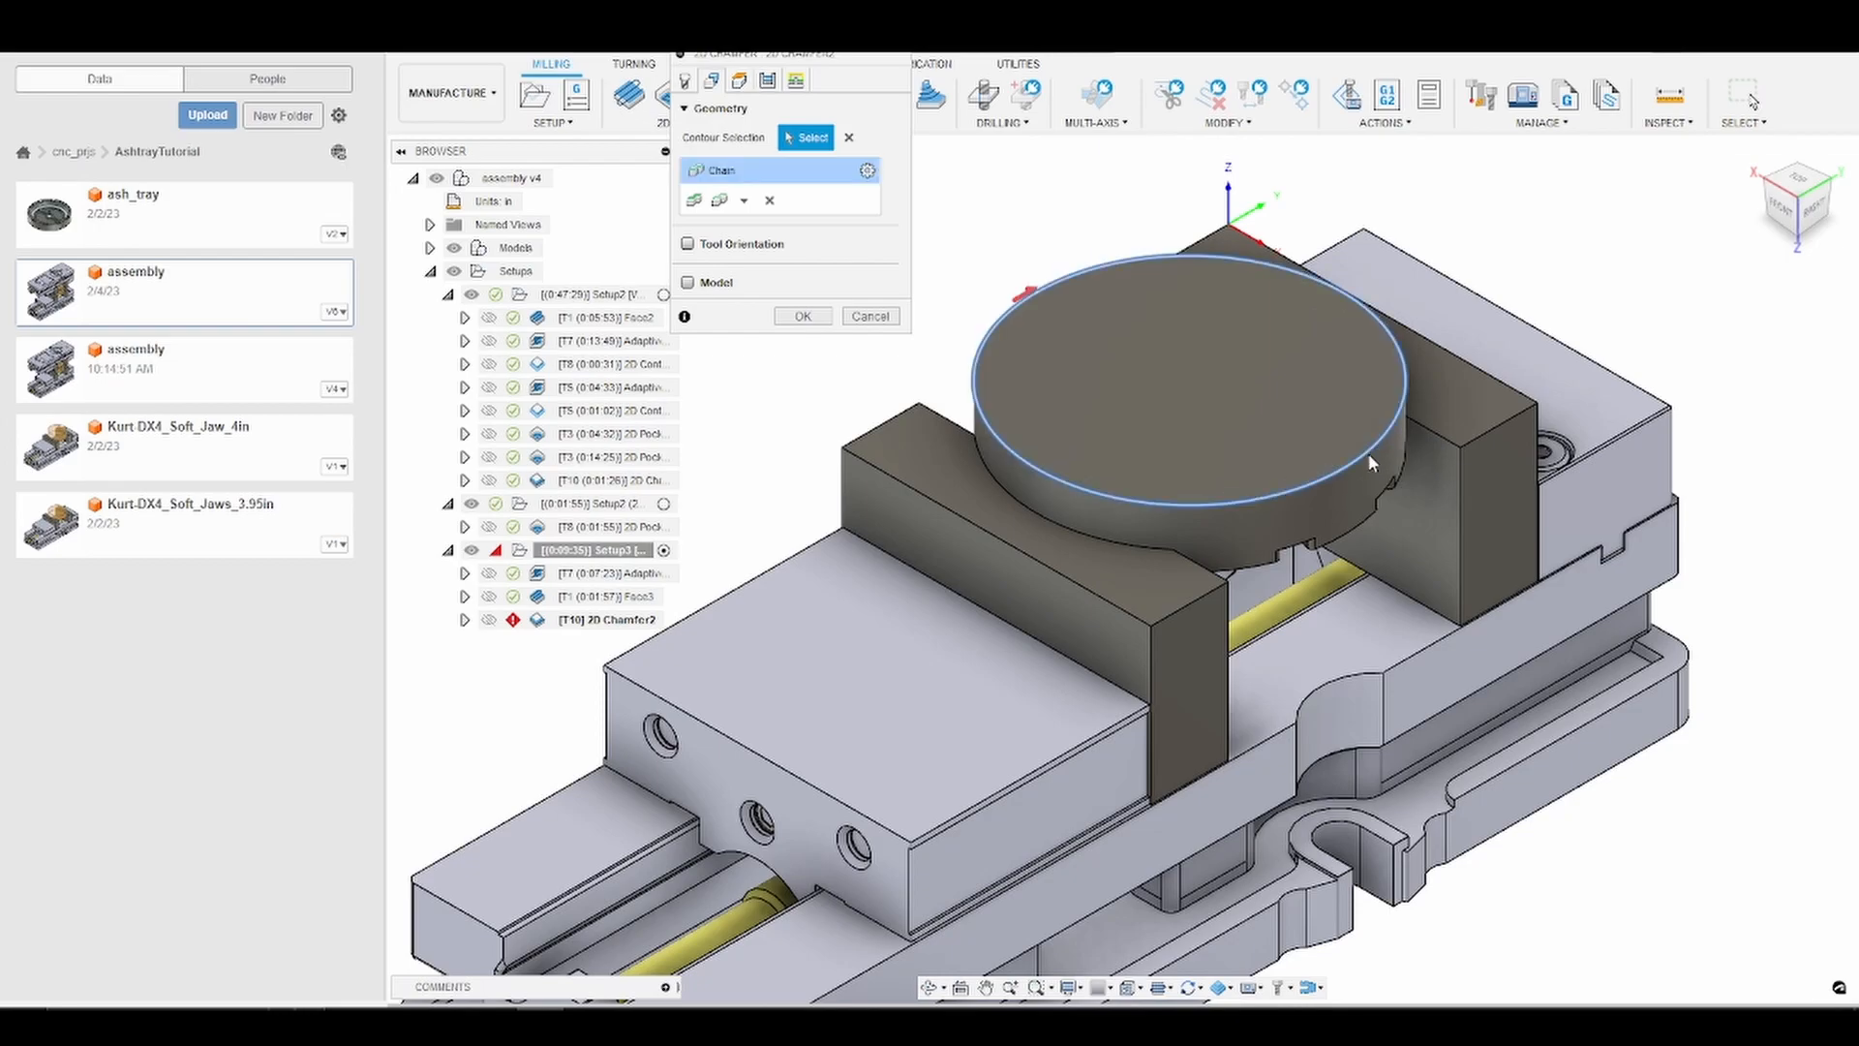
Set the 2D Chamfer operation's top height to reference the model top.
click(740, 83)
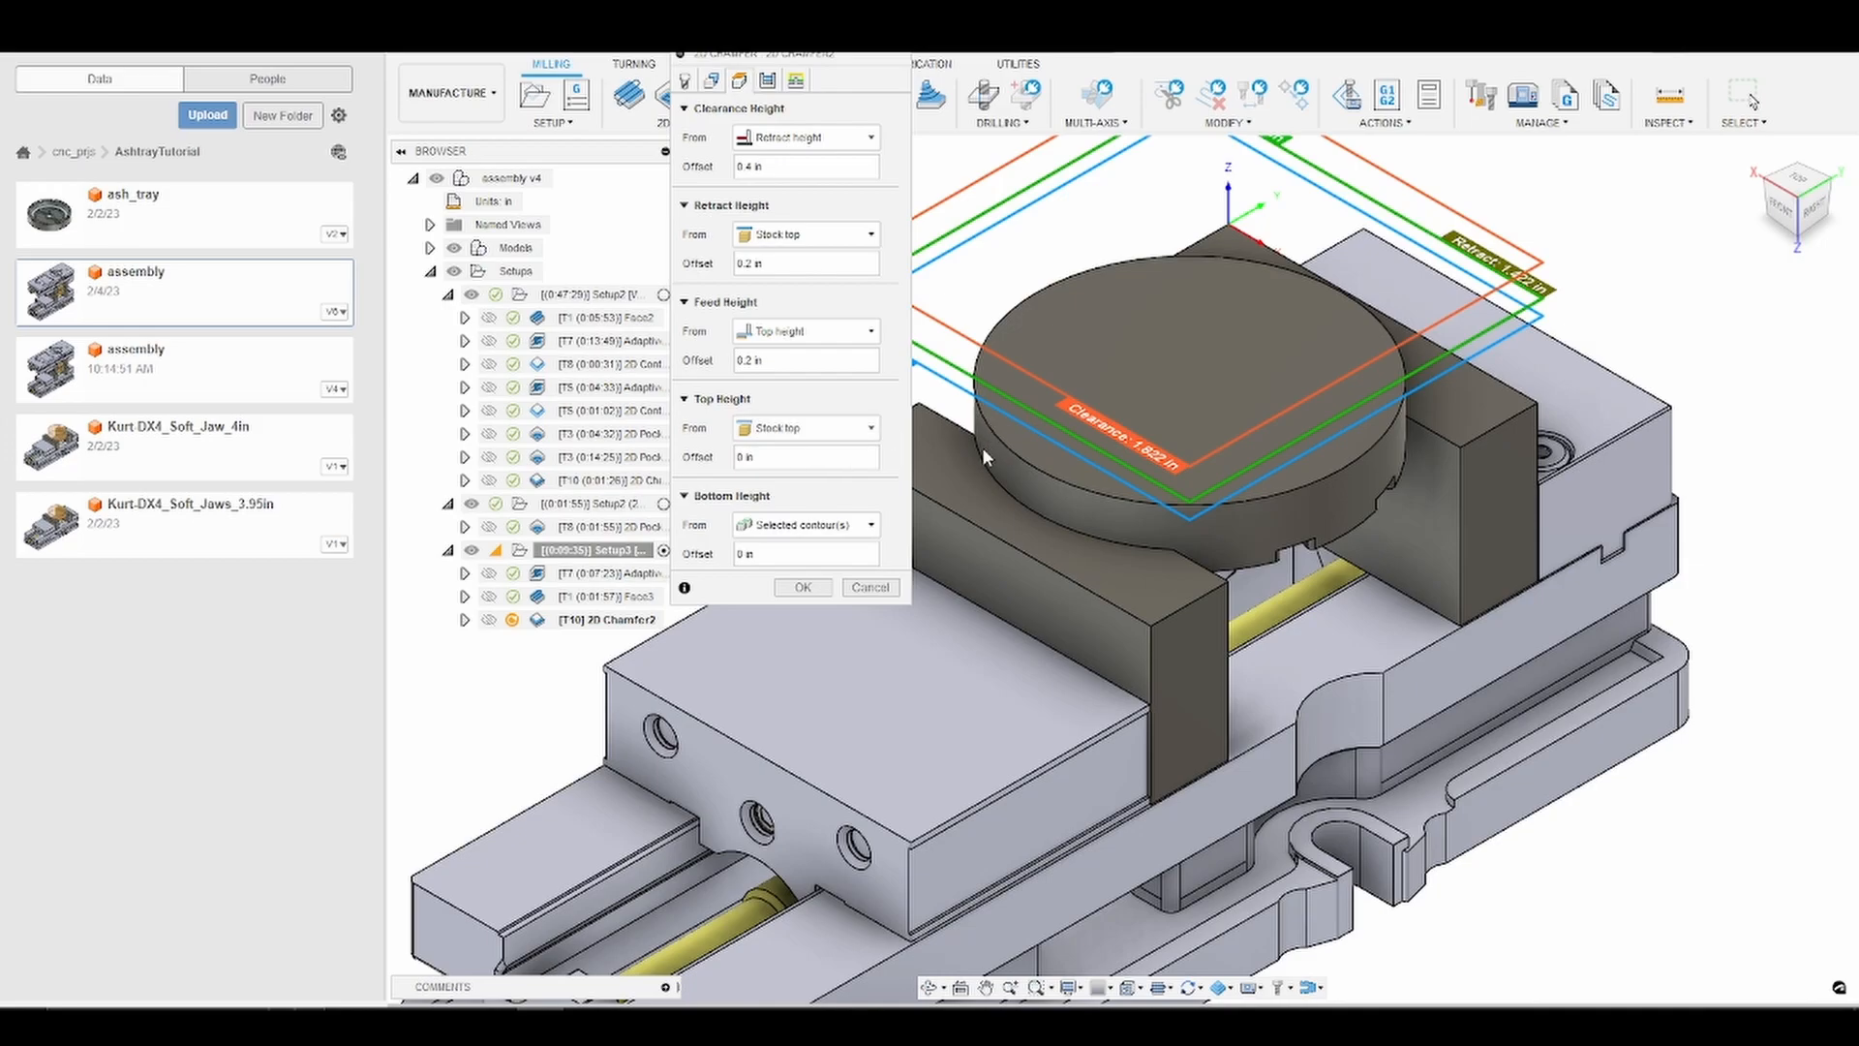
click(869, 430)
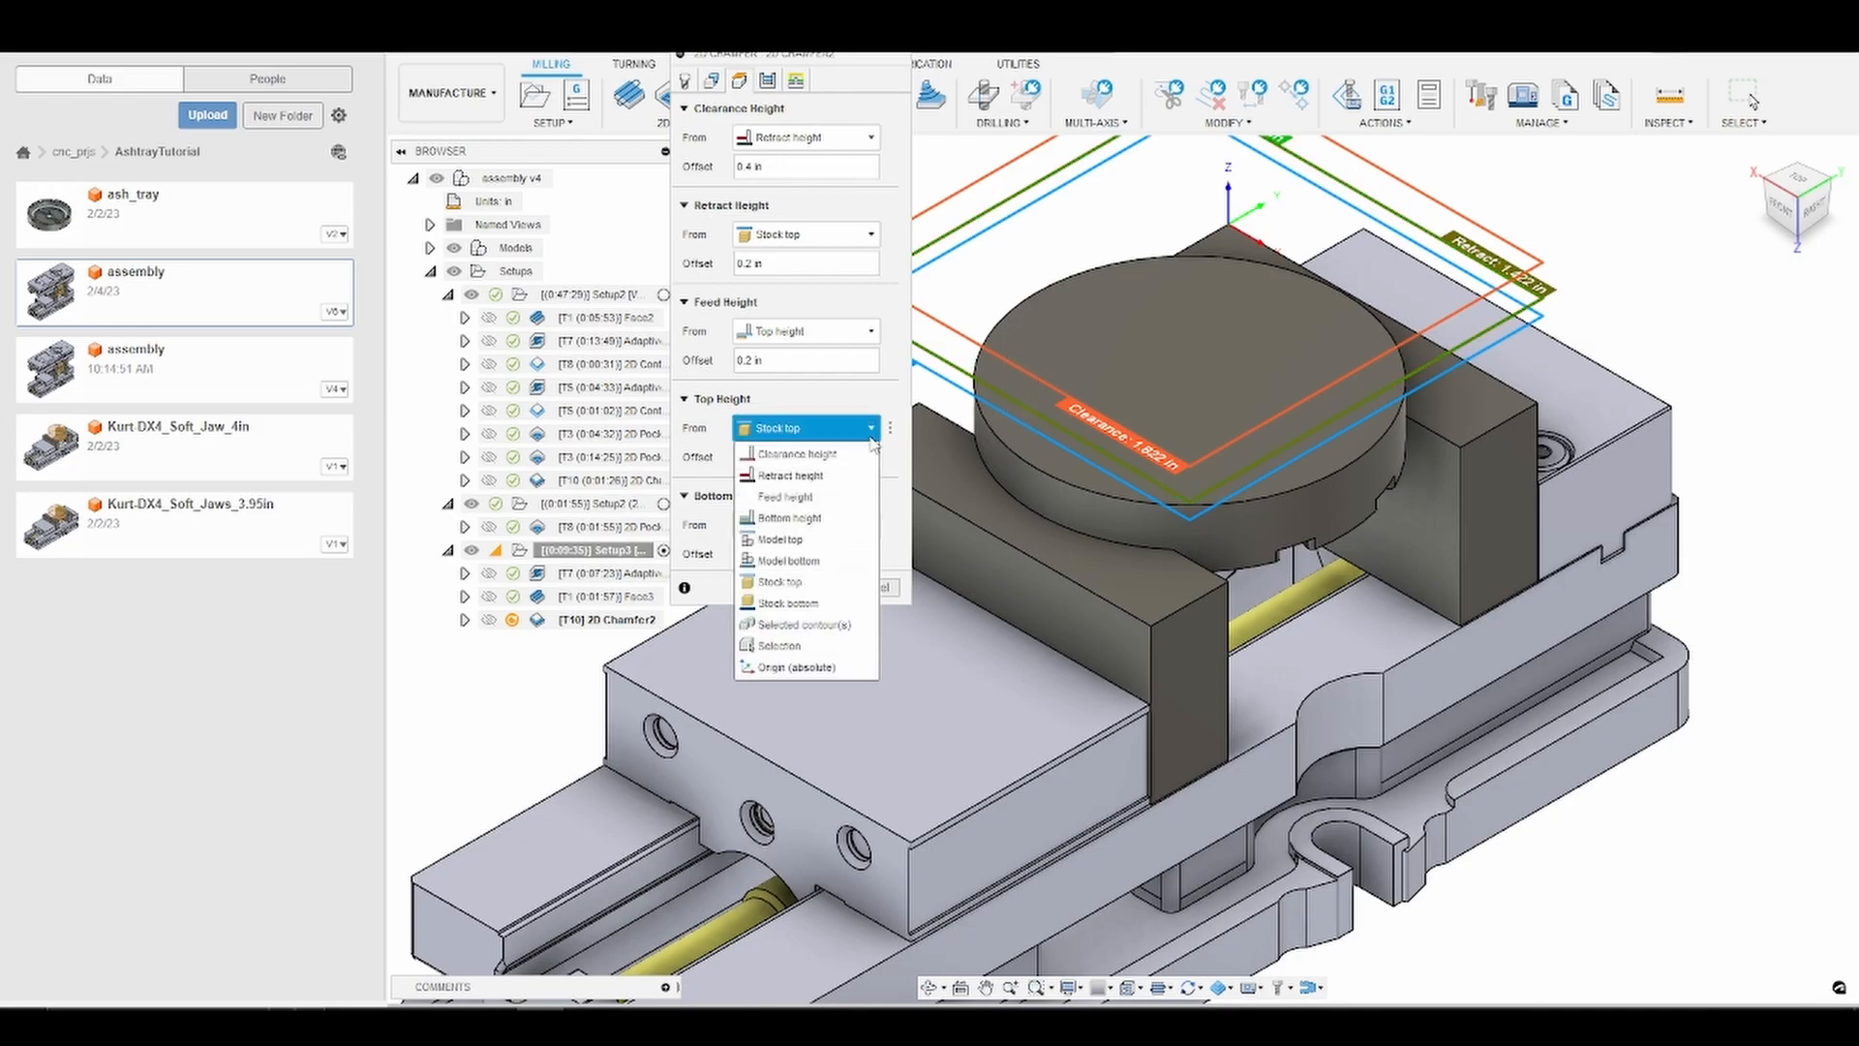
click(829, 539)
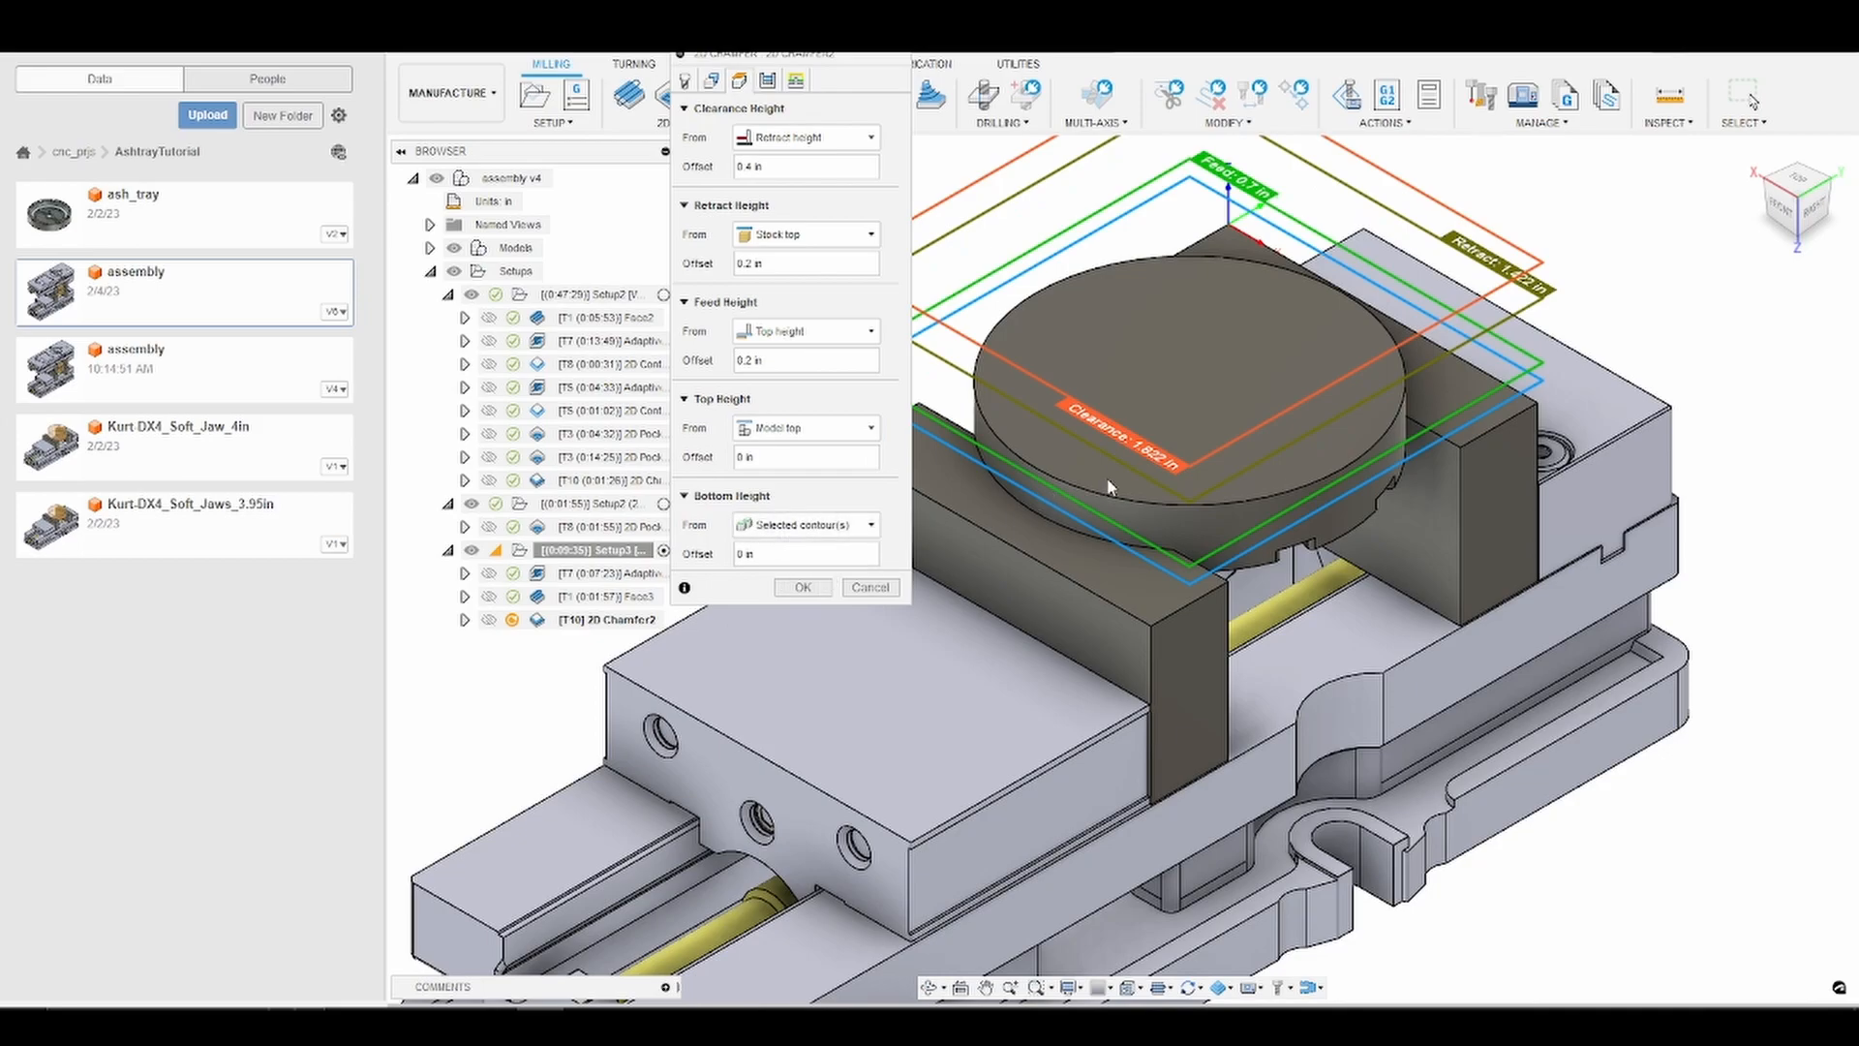
Enable Smoothing and Feed Optimization for the chamfer passes, check the linking settings, and finish the operation.
click(767, 82)
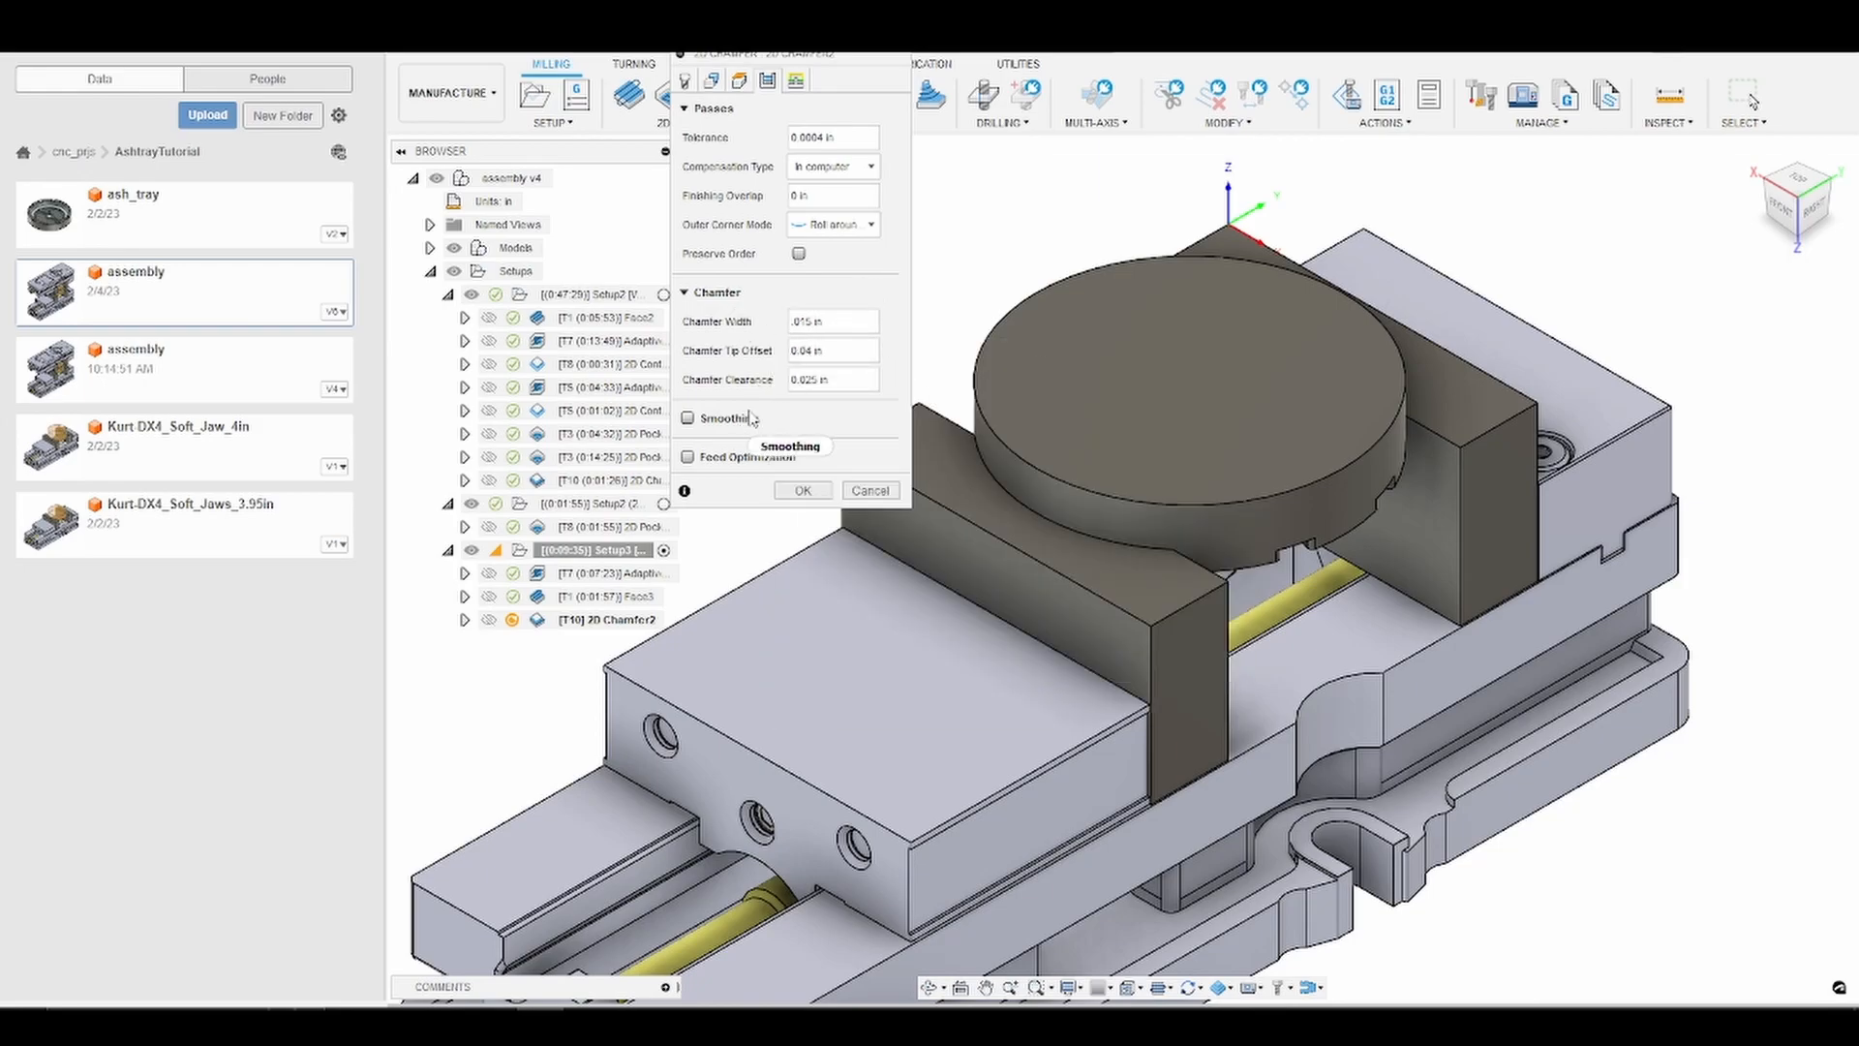
click(688, 418)
click(688, 486)
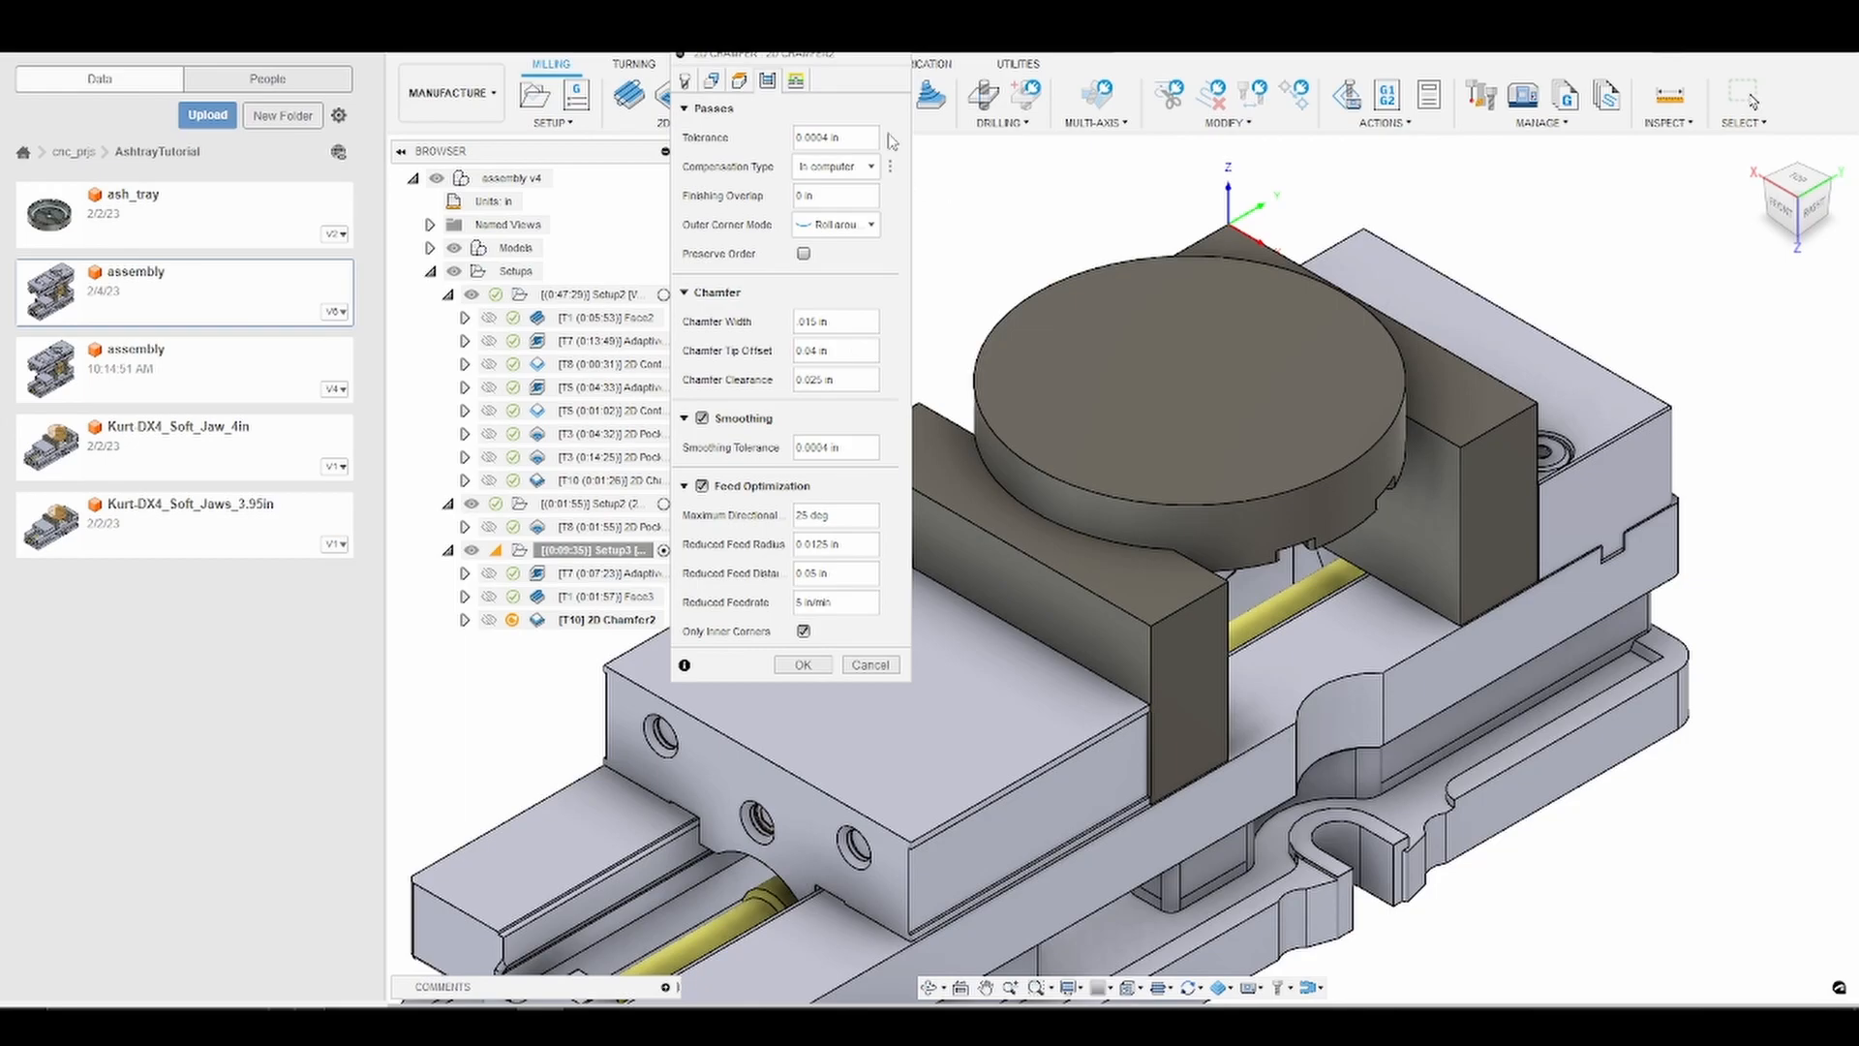
click(796, 81)
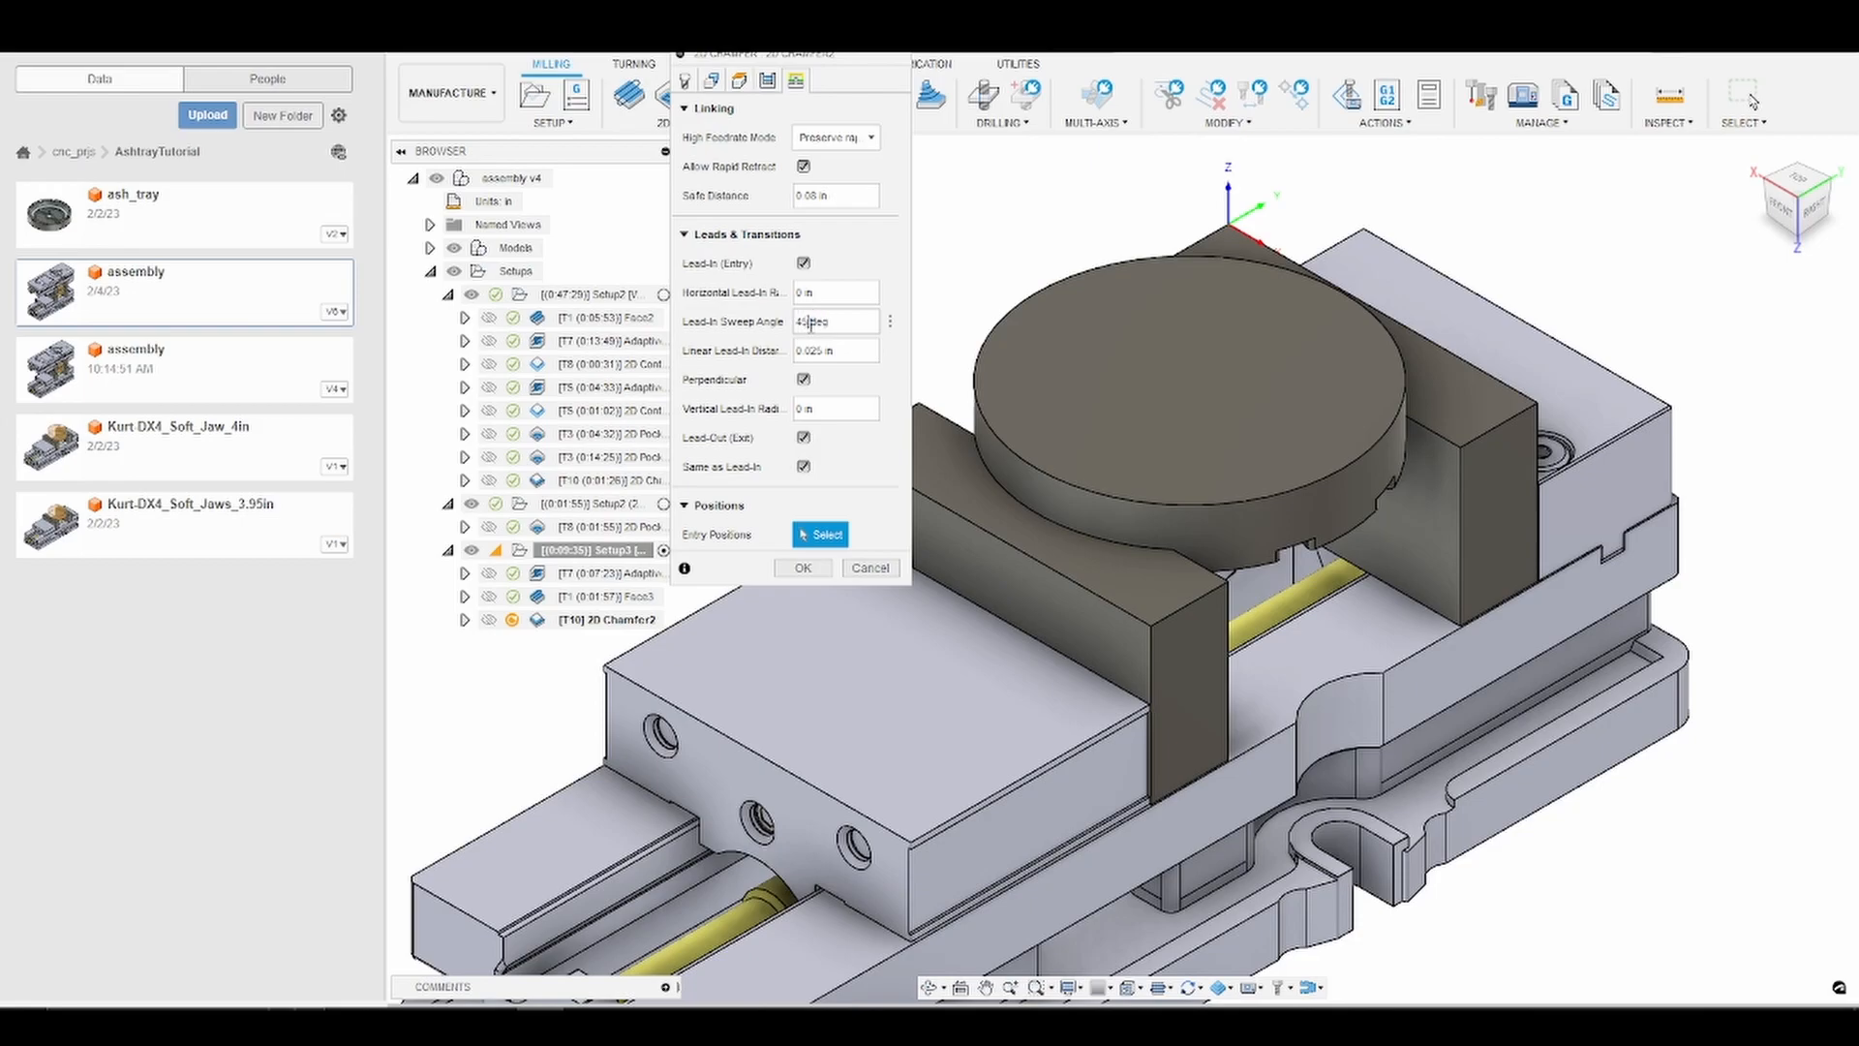
click(807, 568)
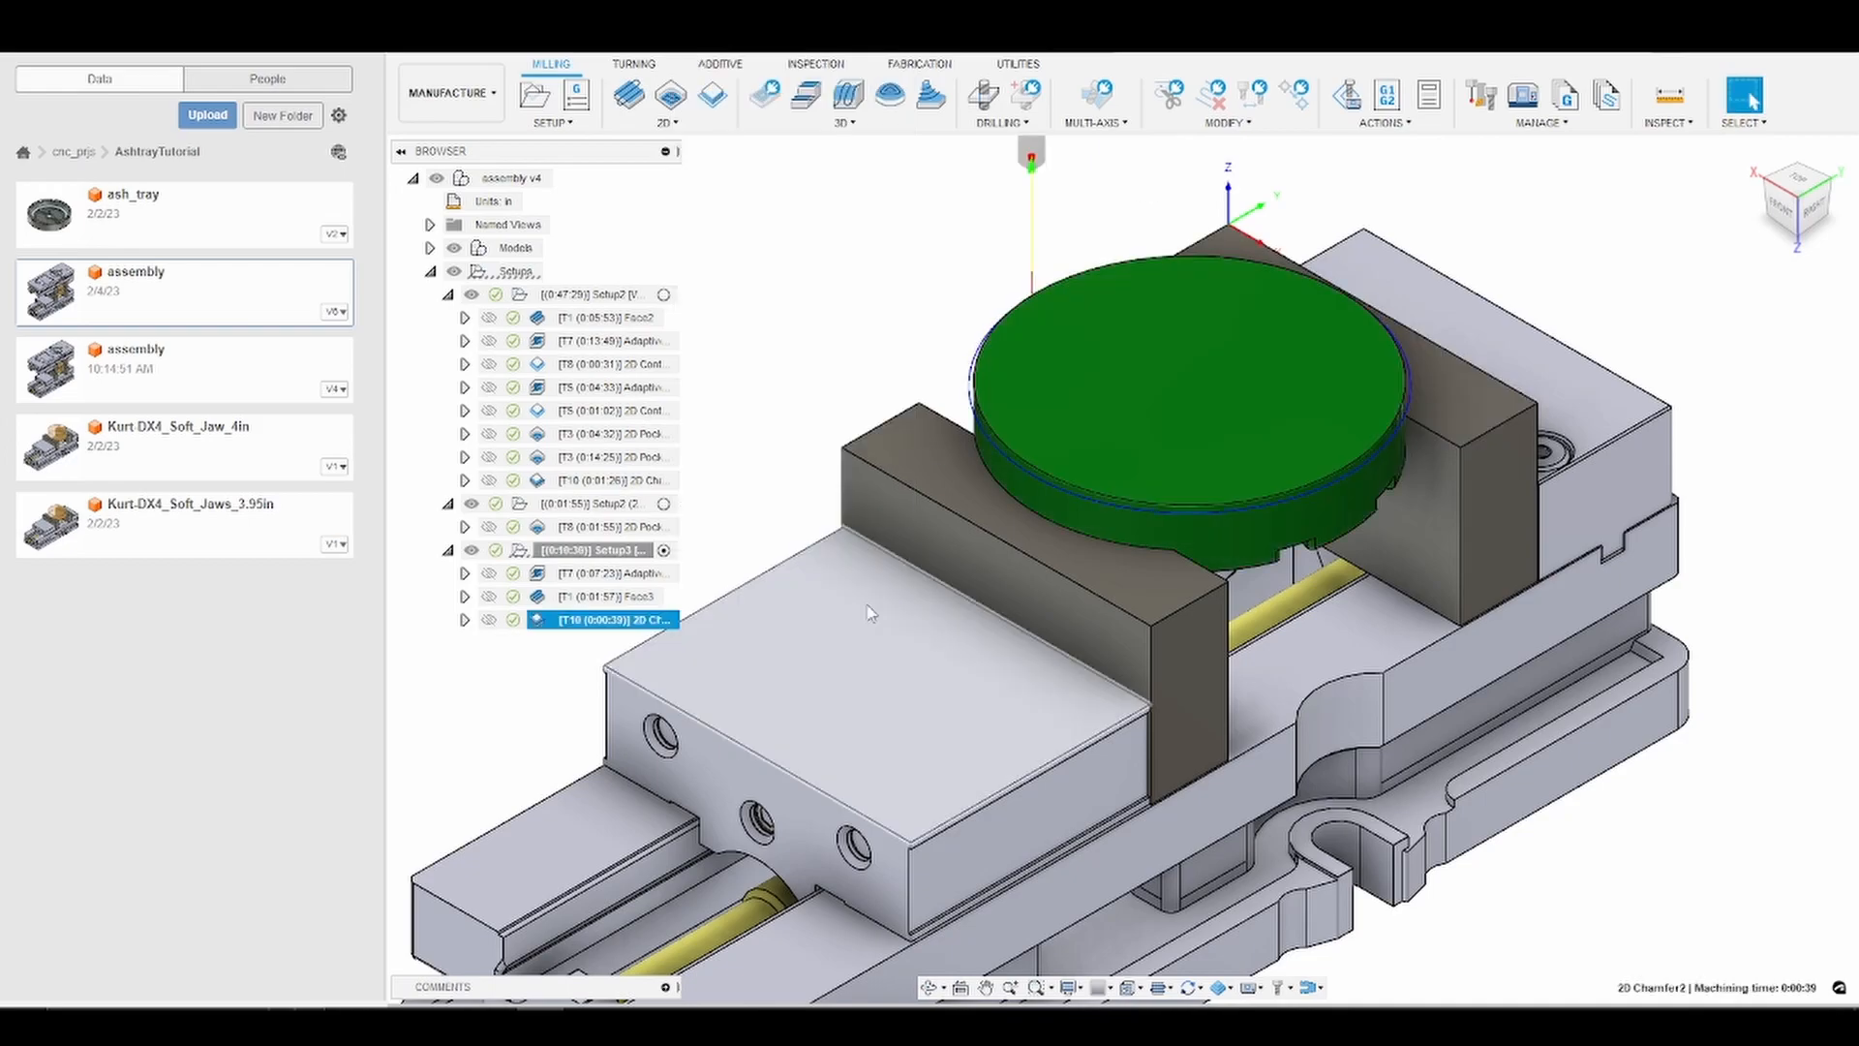
Regenerate the 2D Chamfer toolpath in Setup3 even though it is already valid.
right_click(622, 624)
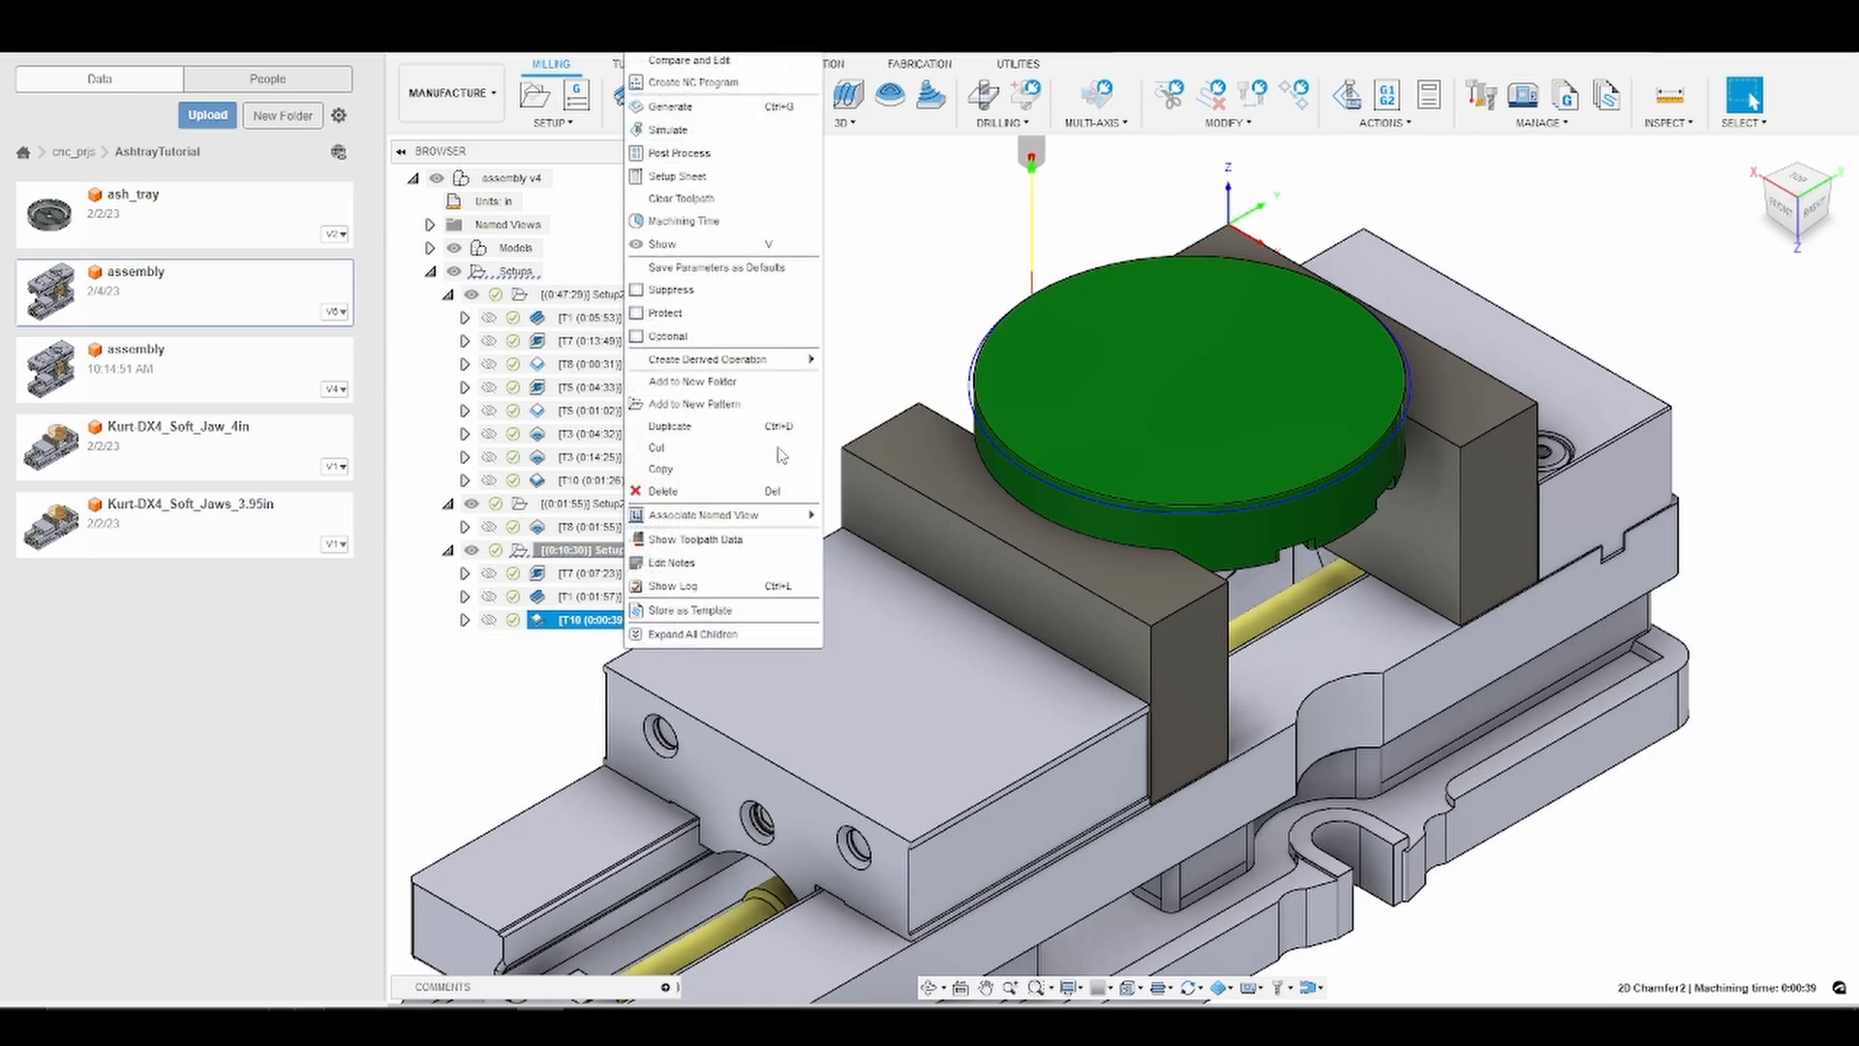
click(712, 108)
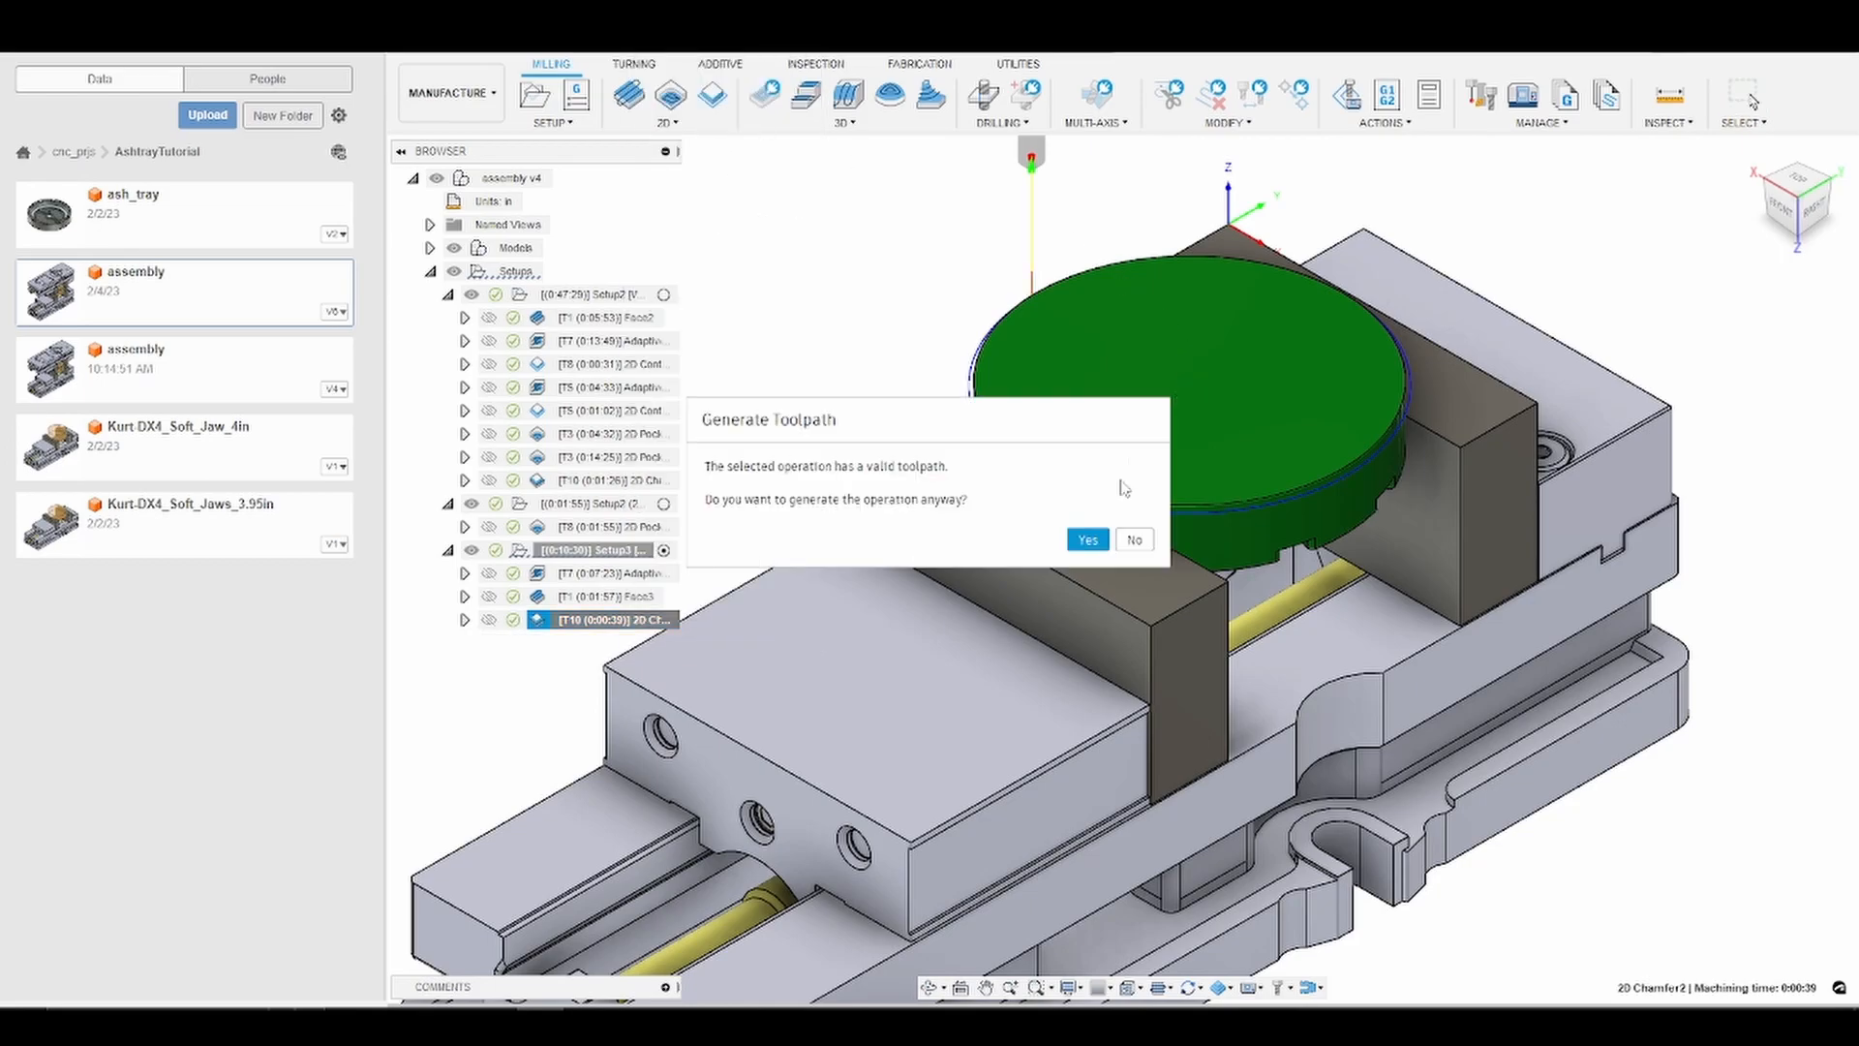
click(1087, 546)
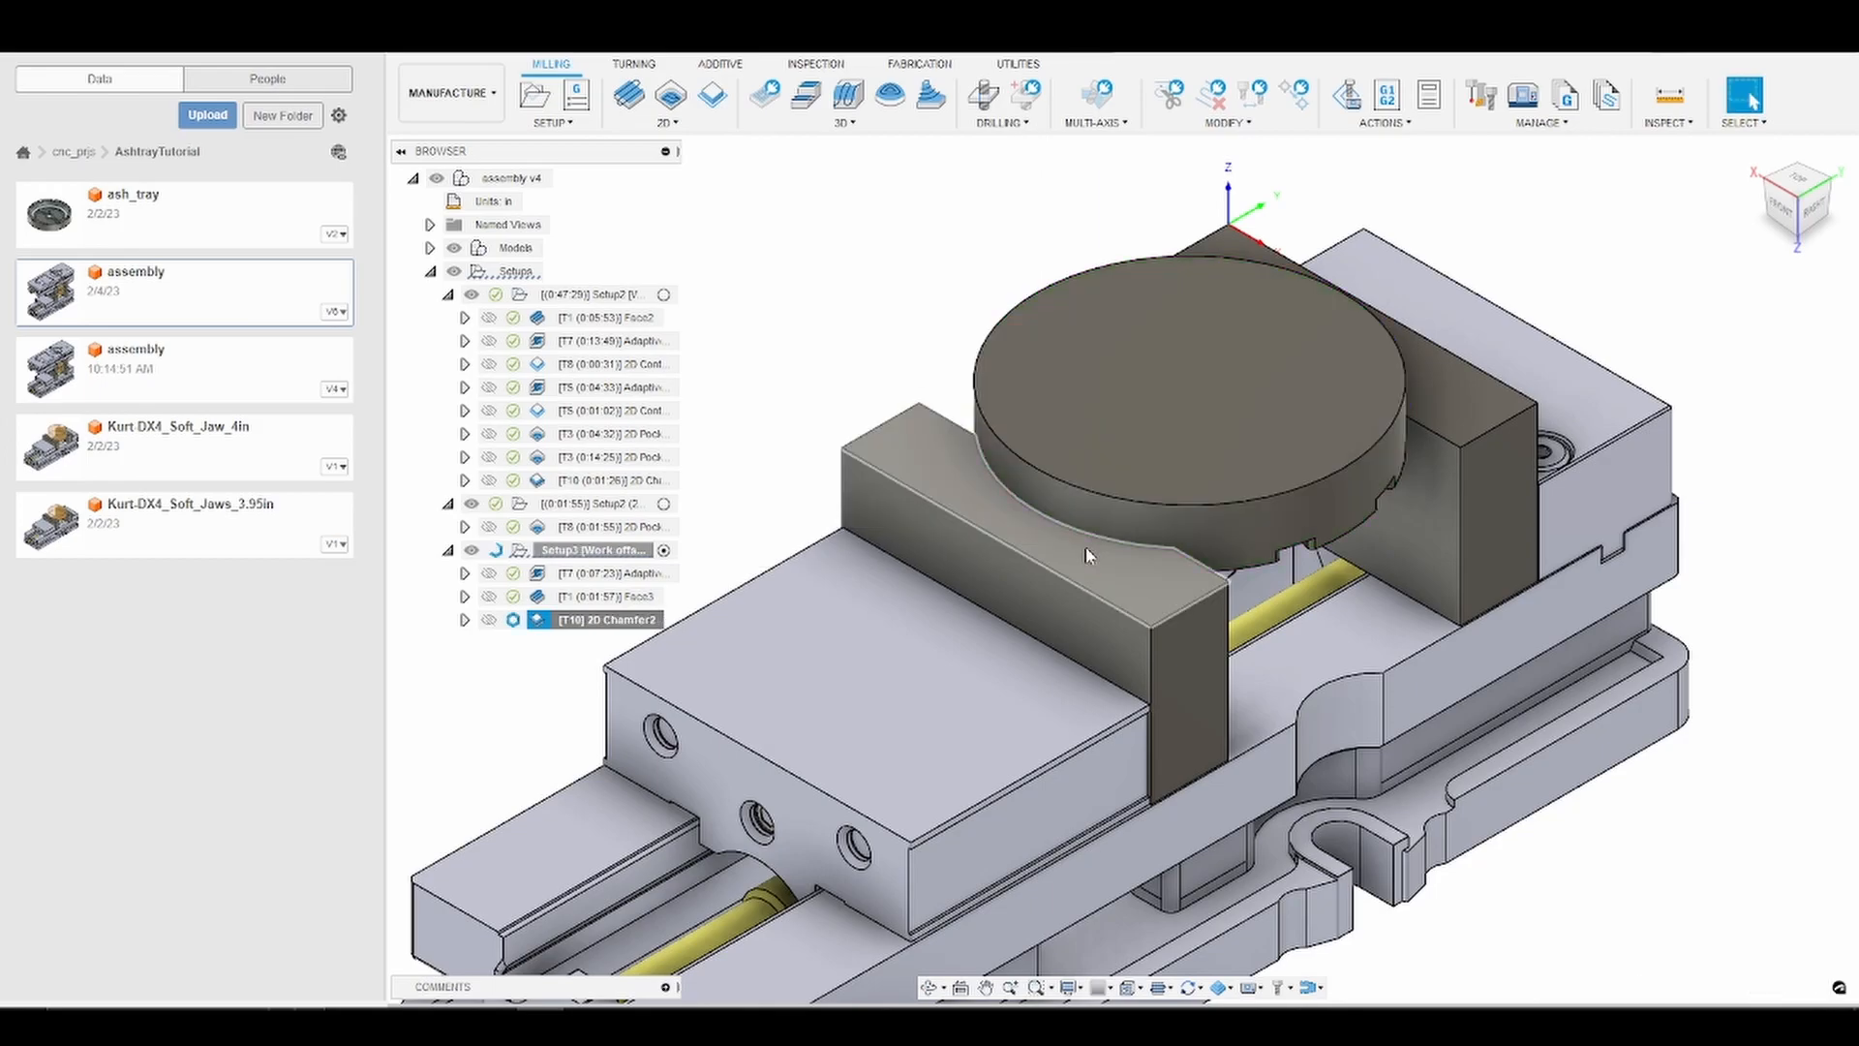
Simulate the regenerated 2D Chamfer toolpath at slightly reduced playback speed, and exit the simulation when the cut is complete.
right_click(668, 619)
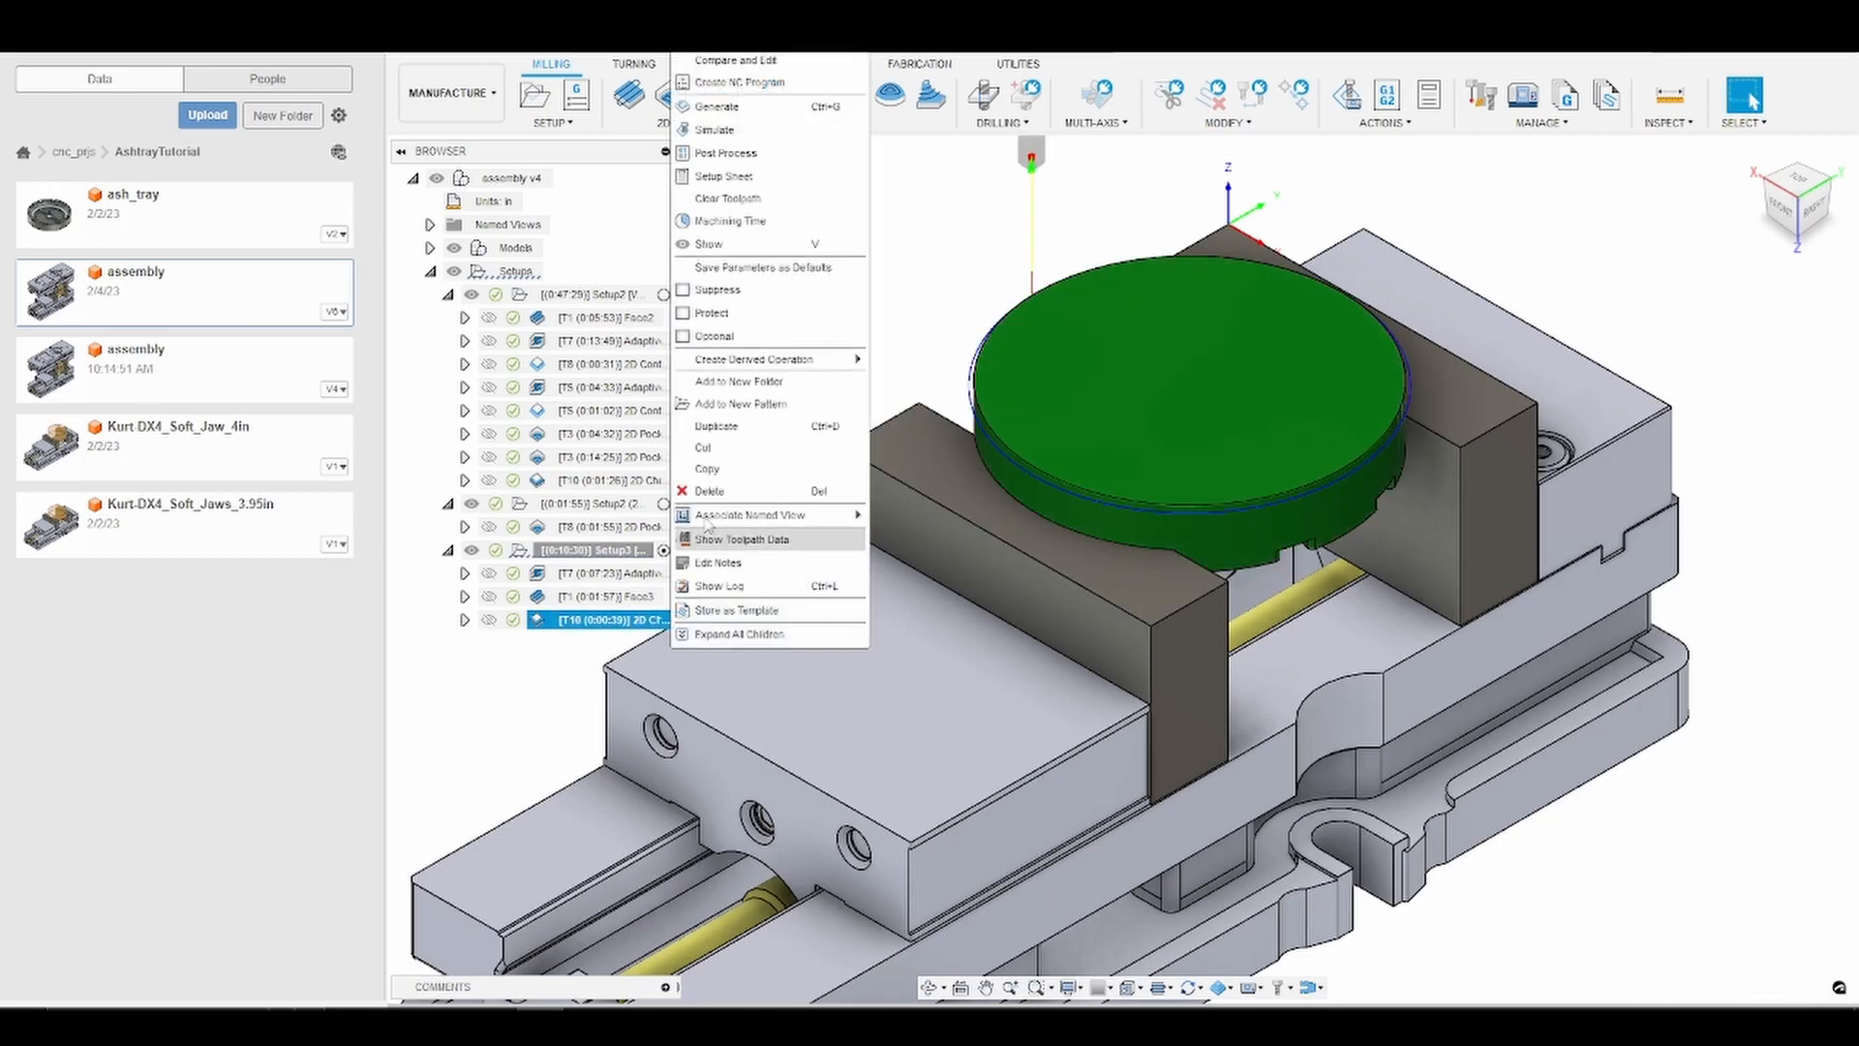
click(765, 132)
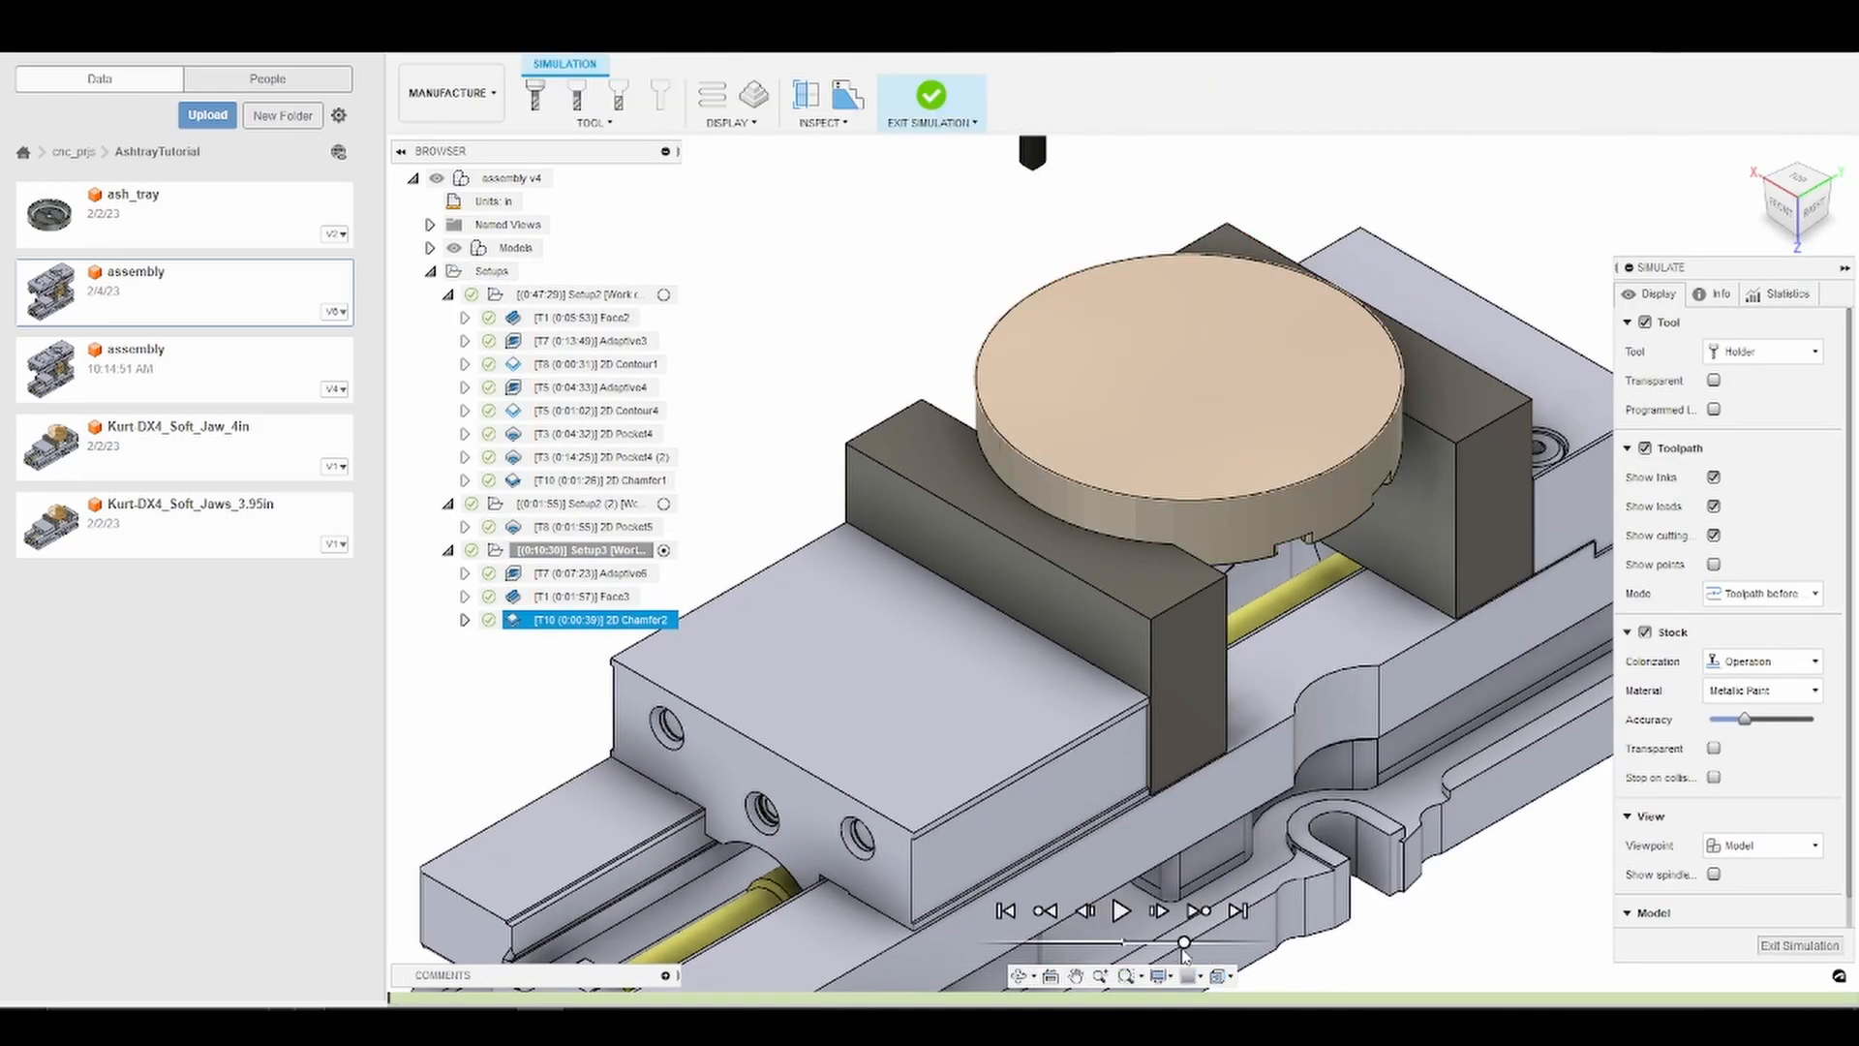
drag(1183, 943, 1172, 943)
click(1119, 913)
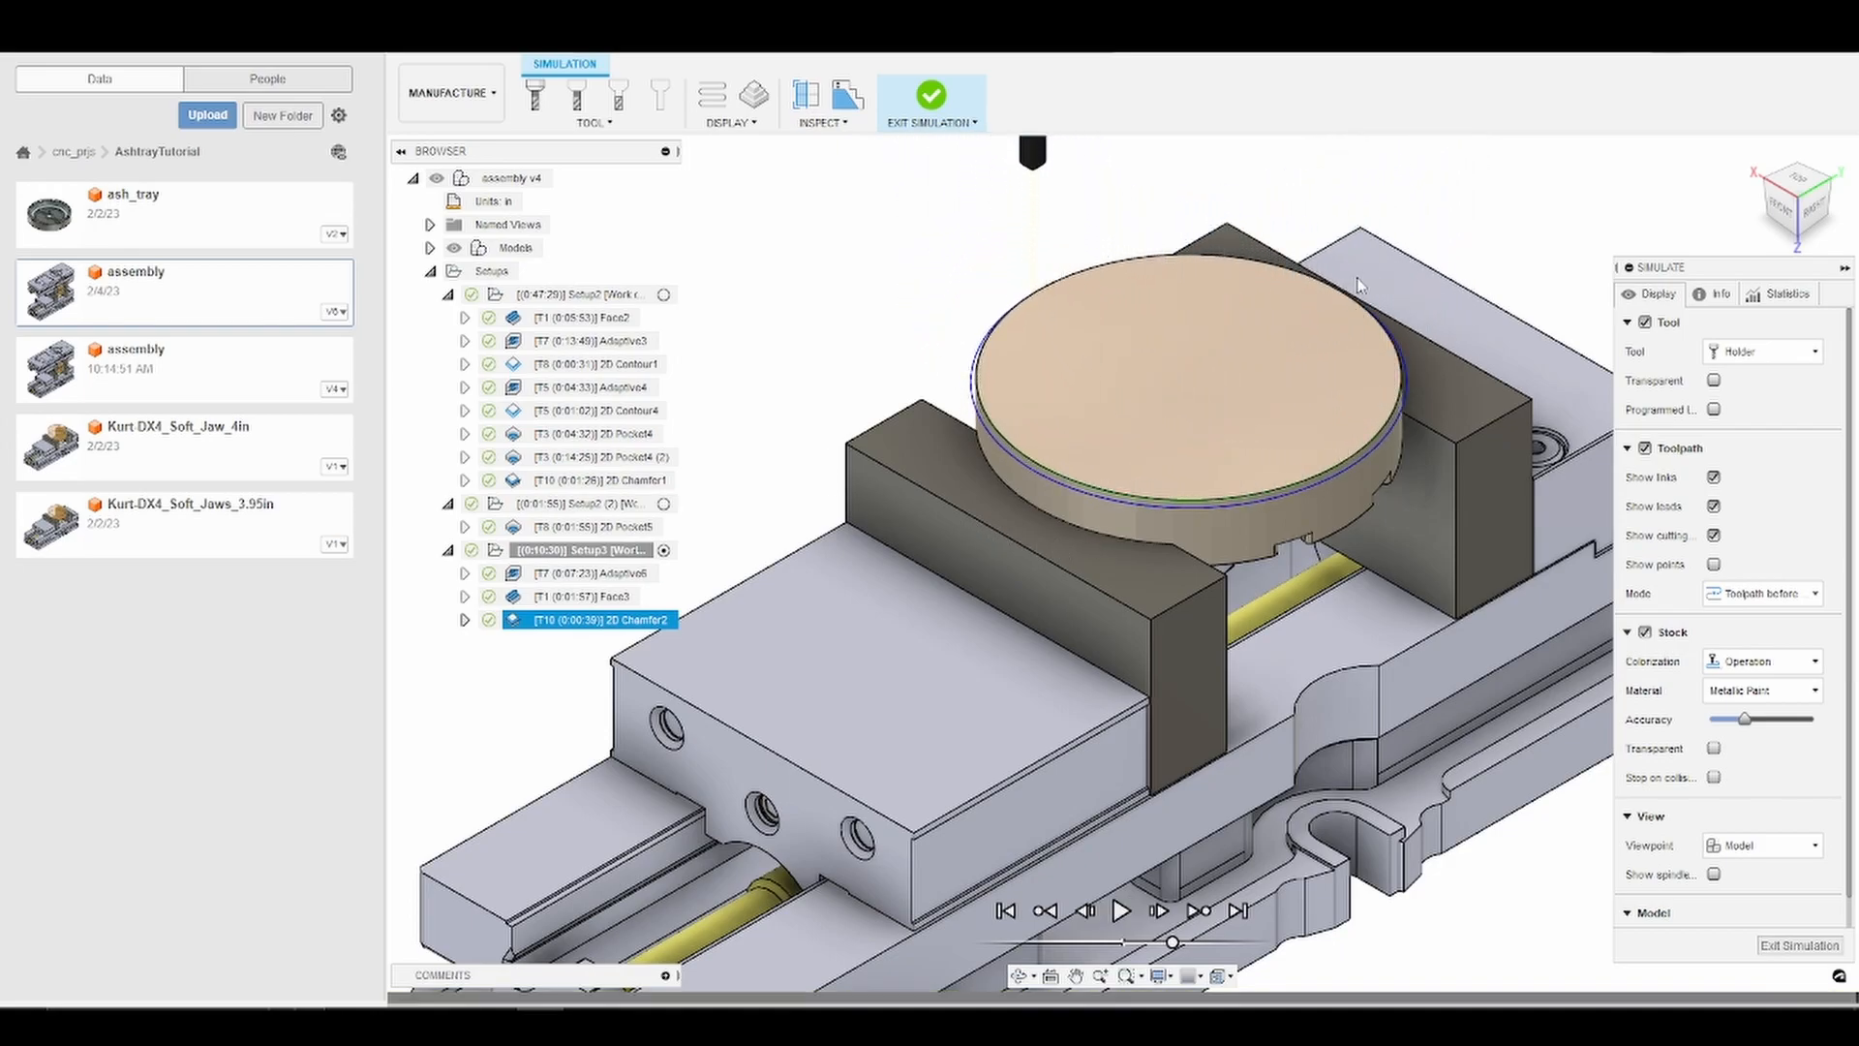
click(1799, 945)
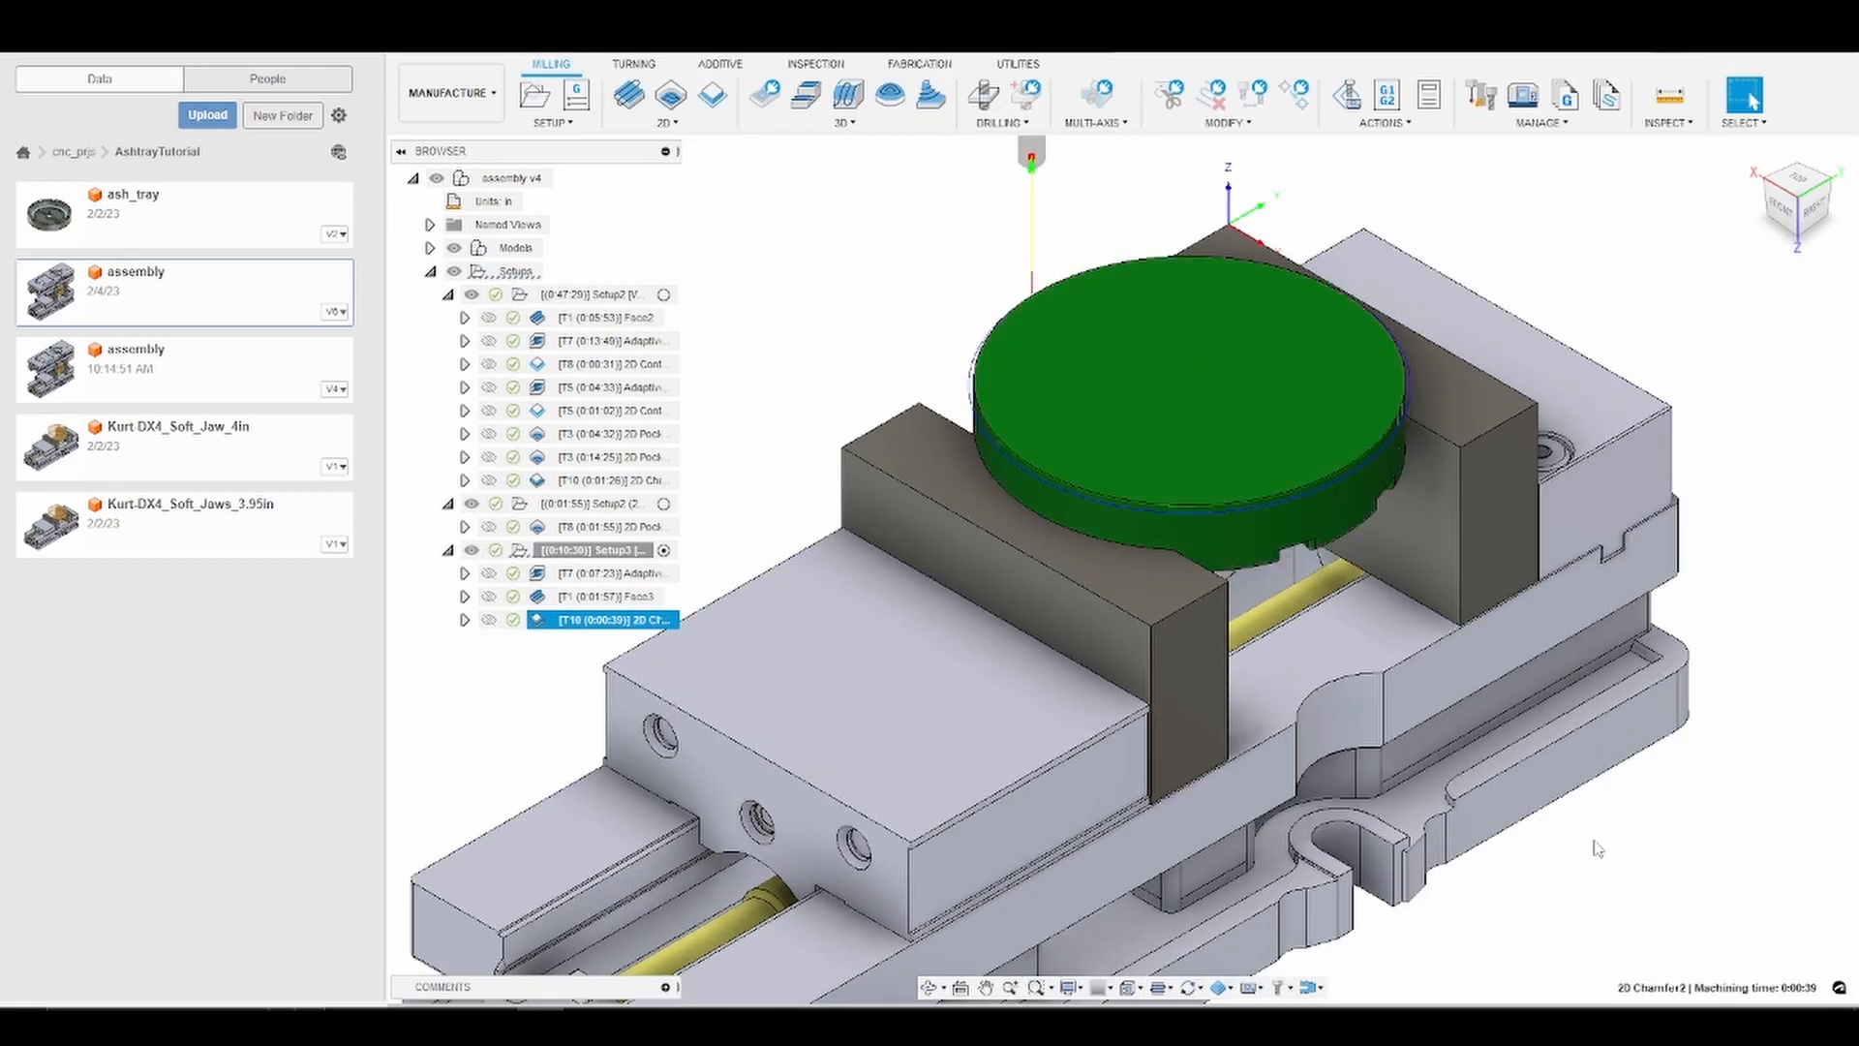